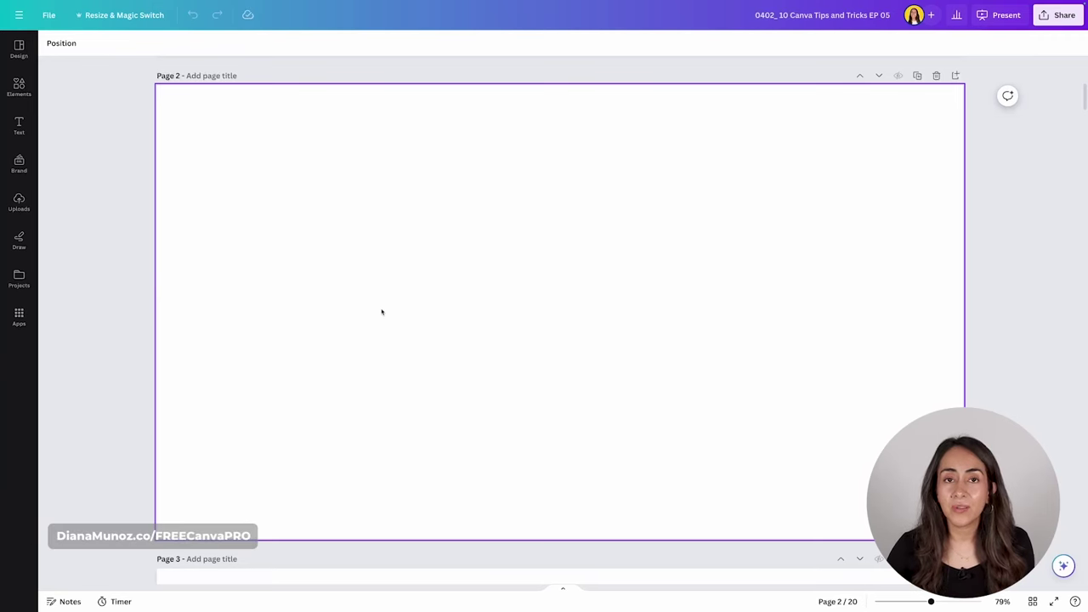
Search the available apps for "rondi tutorials" and open the RonDi Tutorials app
click(19, 316)
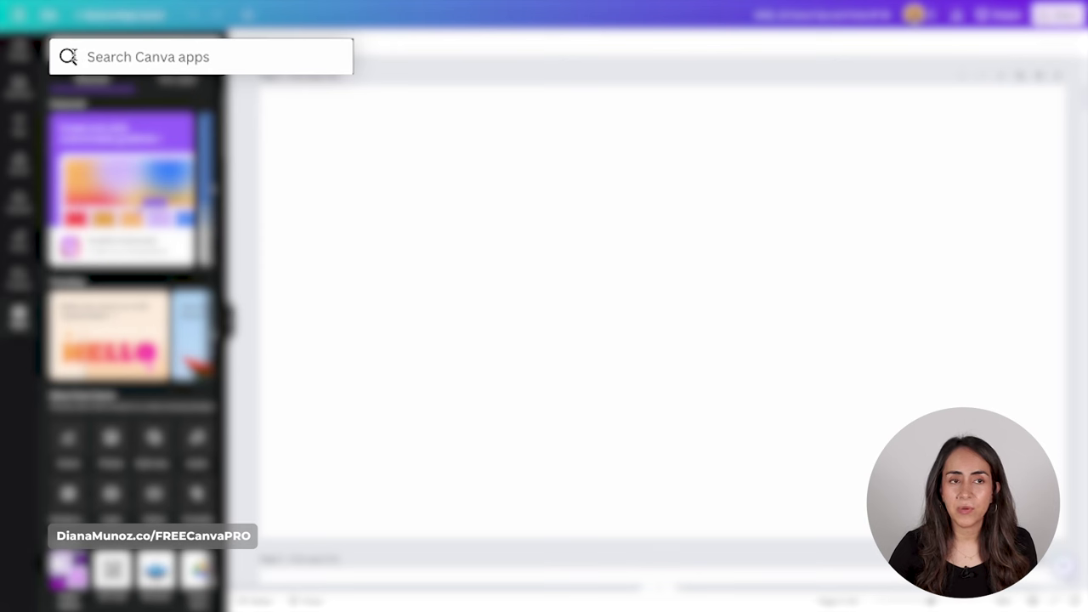
click(183, 57)
text(rondi tutorials)
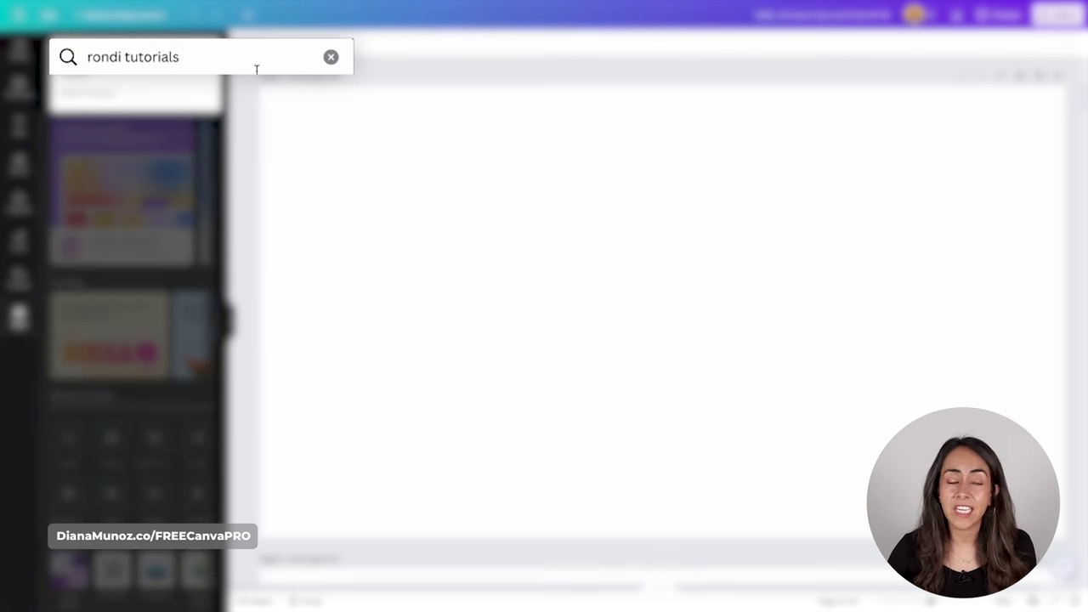
click(162, 137)
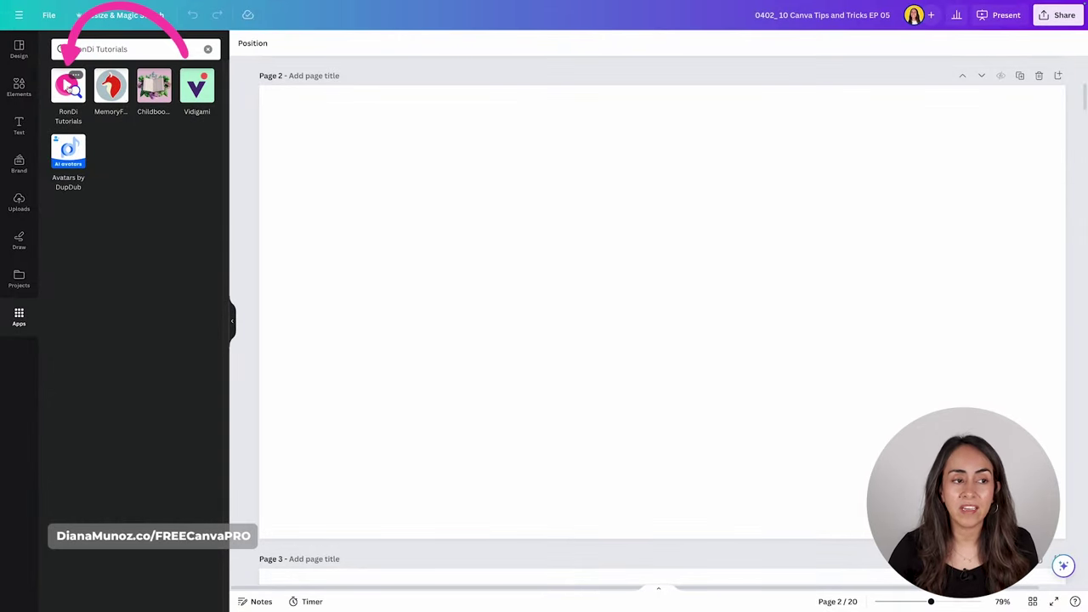
click(69, 88)
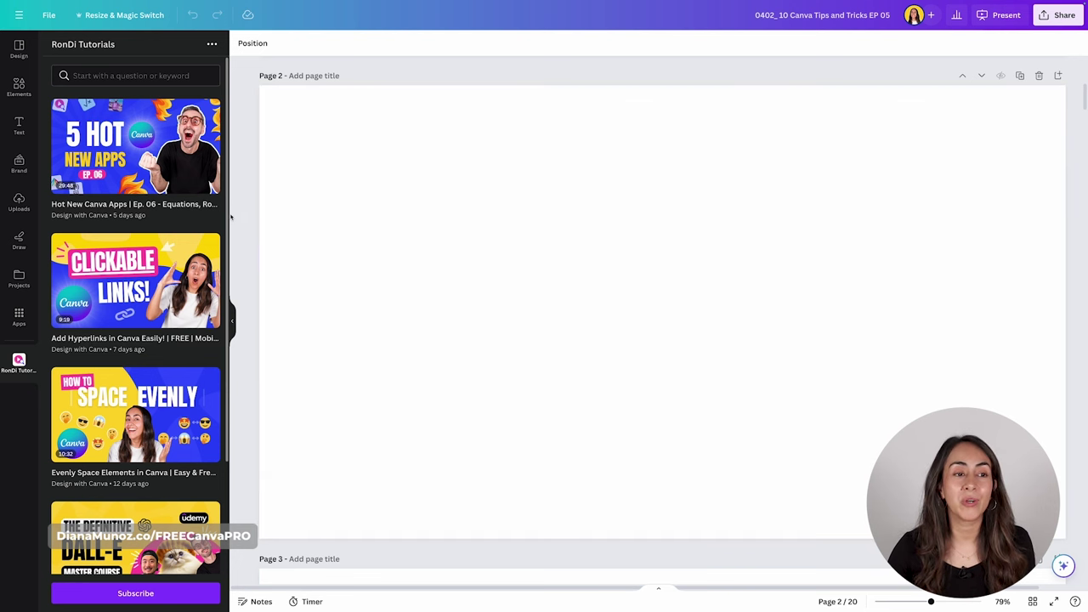
Search the app's tutorials for Canva tips and add the video "15 Canva Tips That Are Total Life-Savers!" to page 2
scroll(158, 138, down, 2)
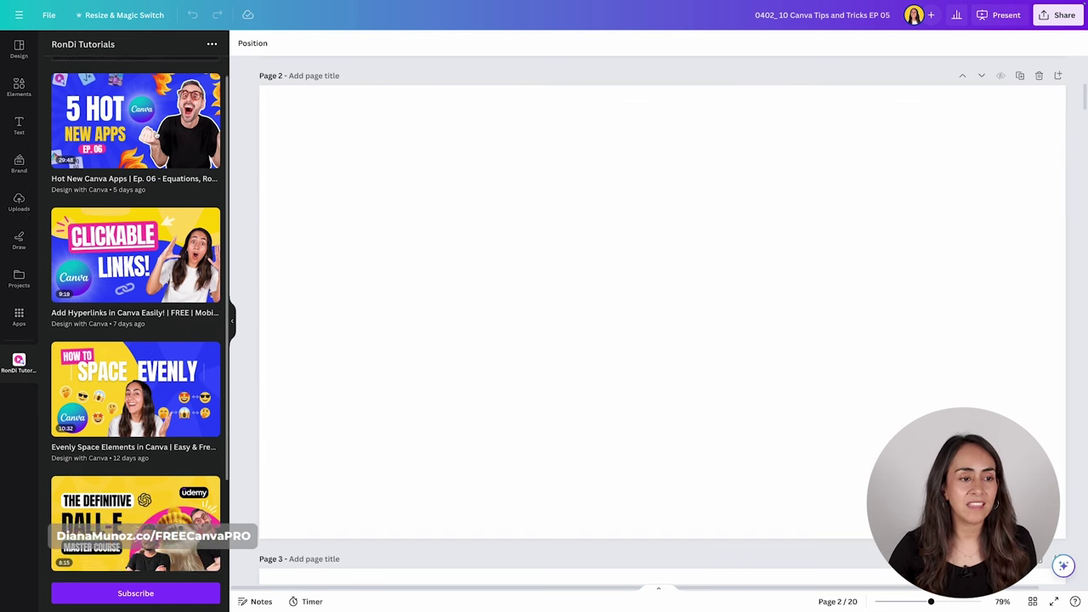
scroll(171, 248, down, 2)
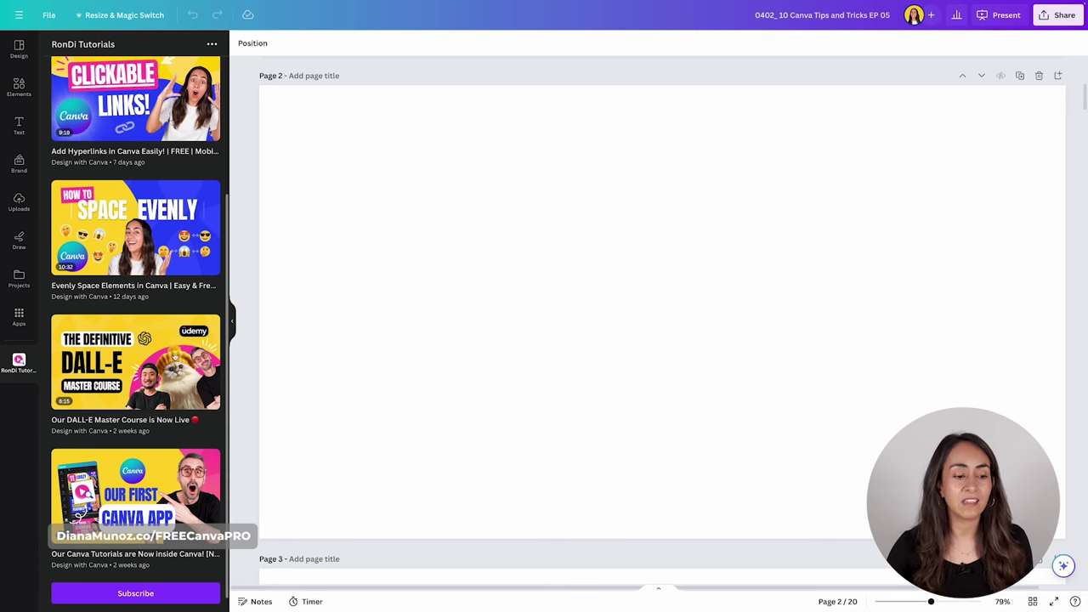
scroll(172, 338, up, 2)
scroll(196, 201, up, 1)
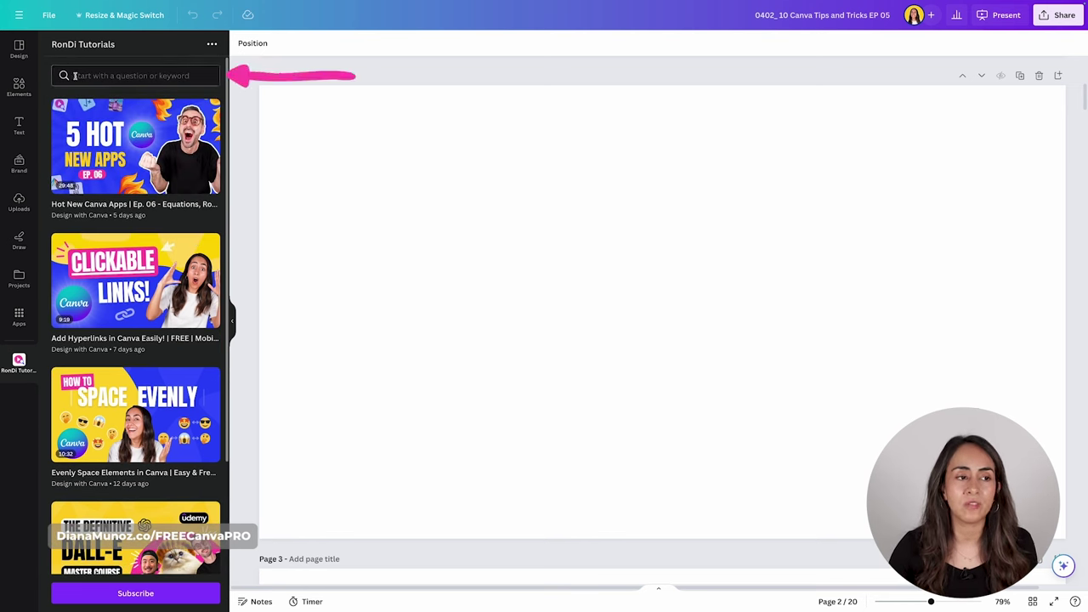
click(180, 69)
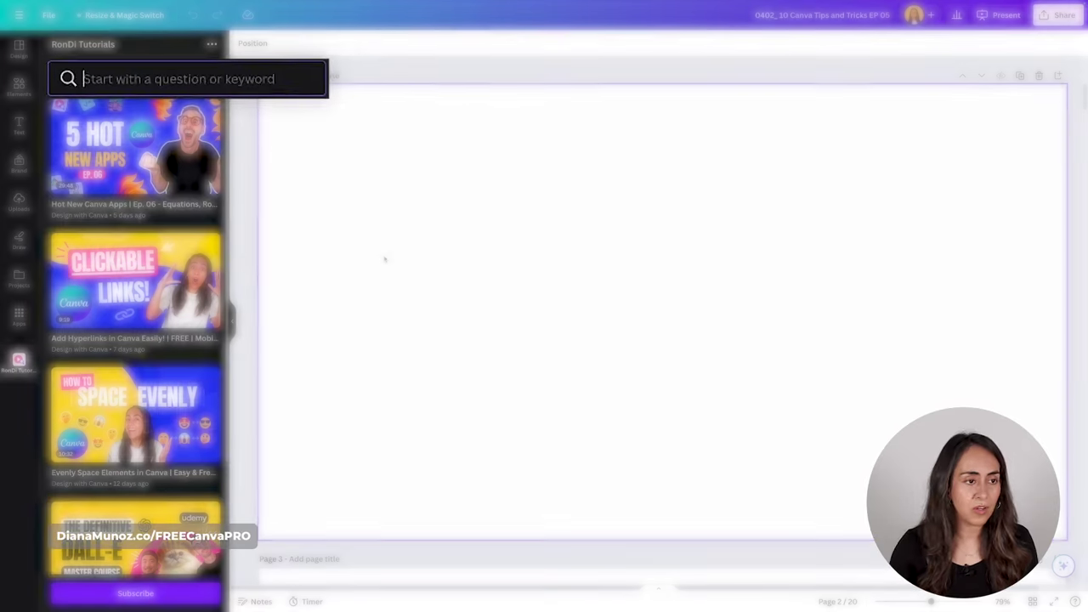
text(d)
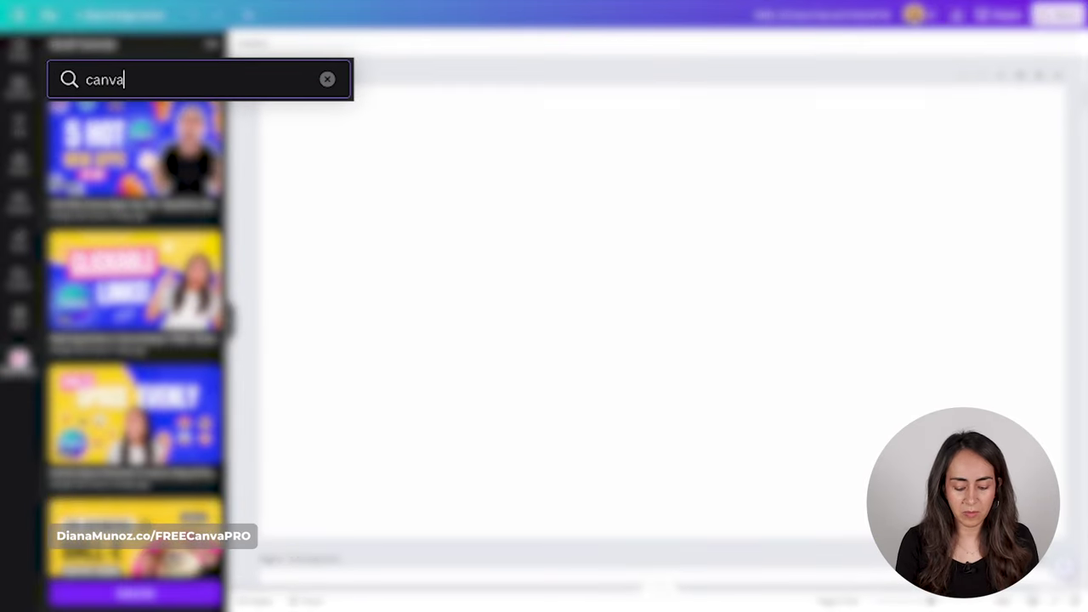
key(Return)
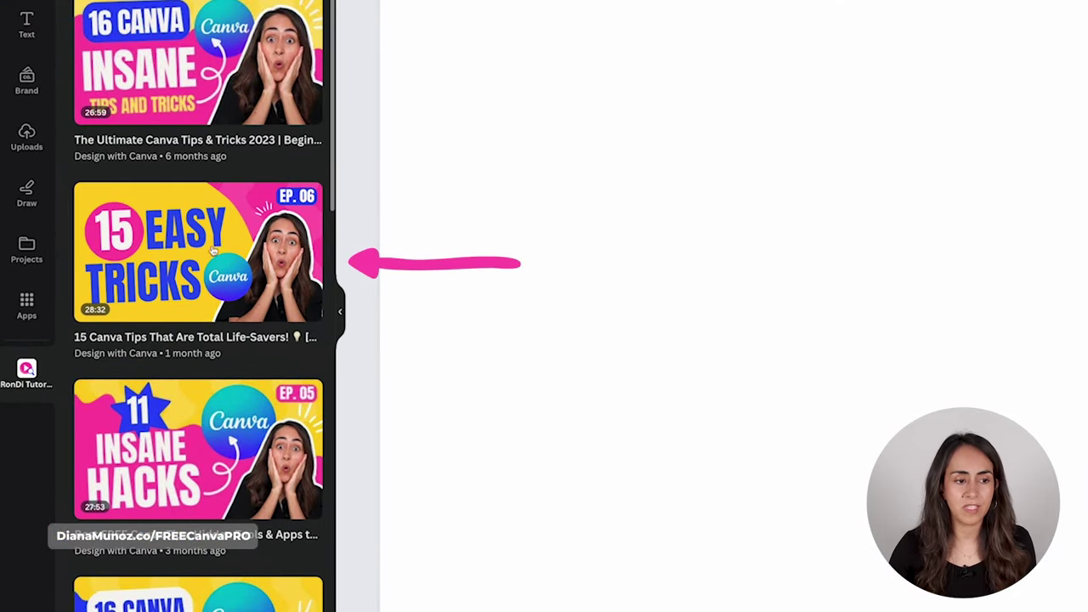
click(218, 241)
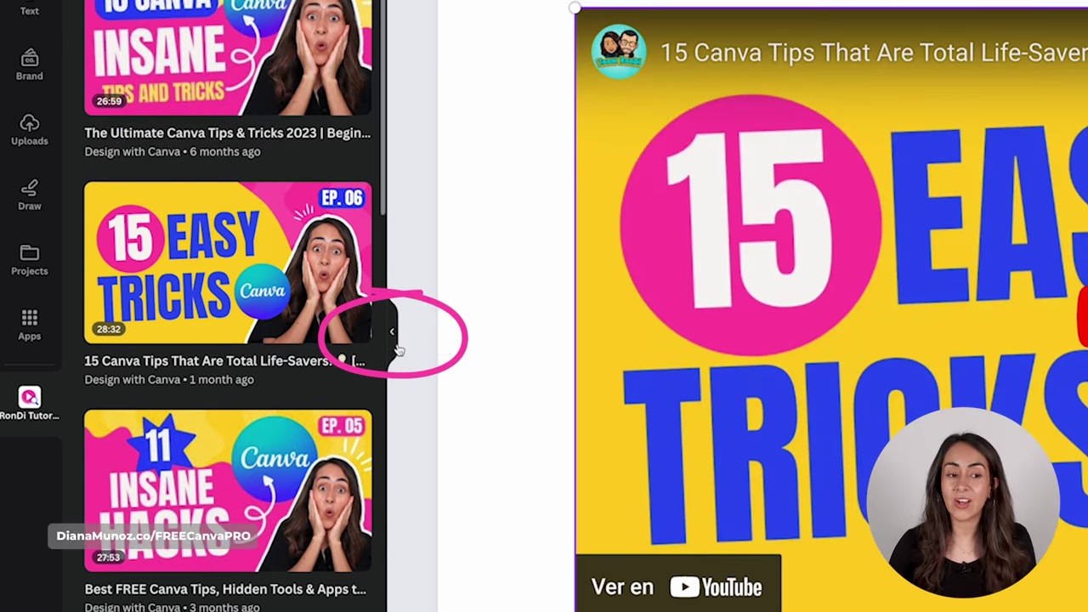
Preview the embedded tutorial video with its playback and volume controls, and scale the video down on the page
click(392, 119)
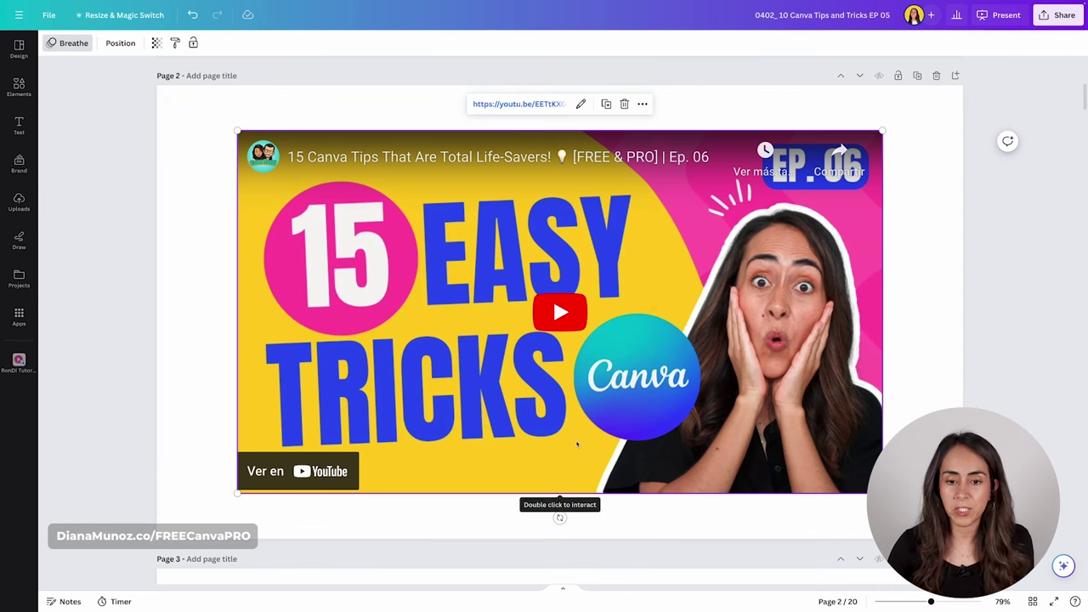
click(568, 313)
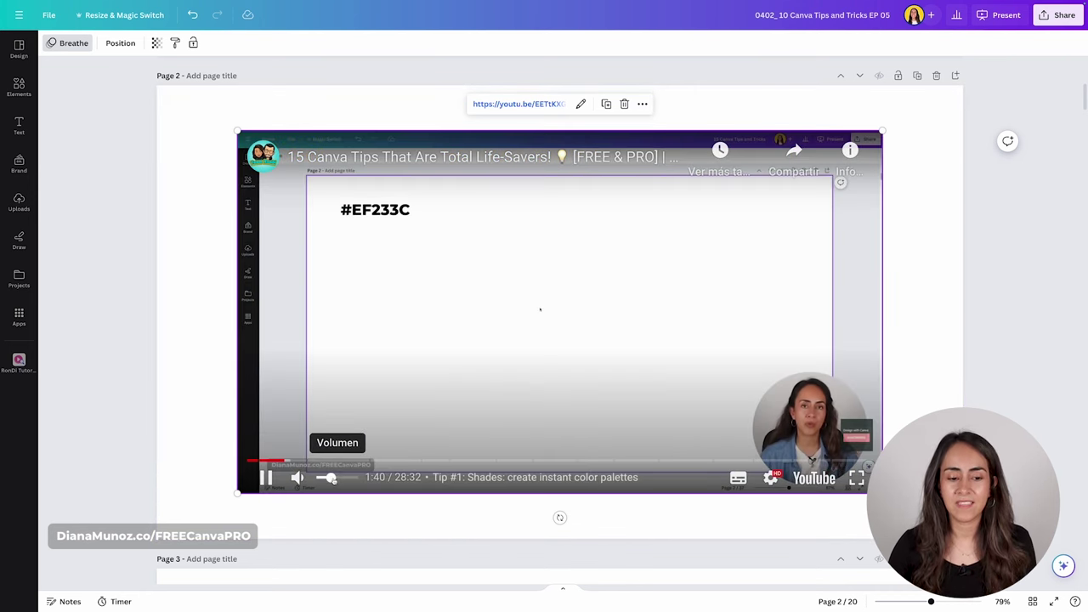
click(540, 310)
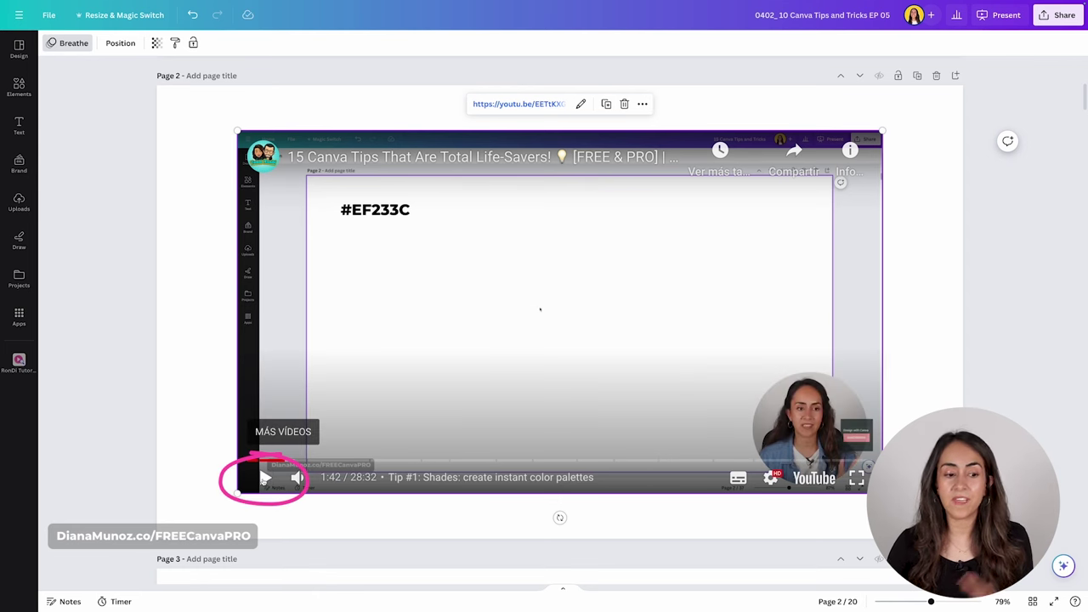
mouse_move(297, 477)
mouse_move(329, 478)
mouse_down()
mouse_move(357, 478)
mouse_move(338, 478)
mouse_up()
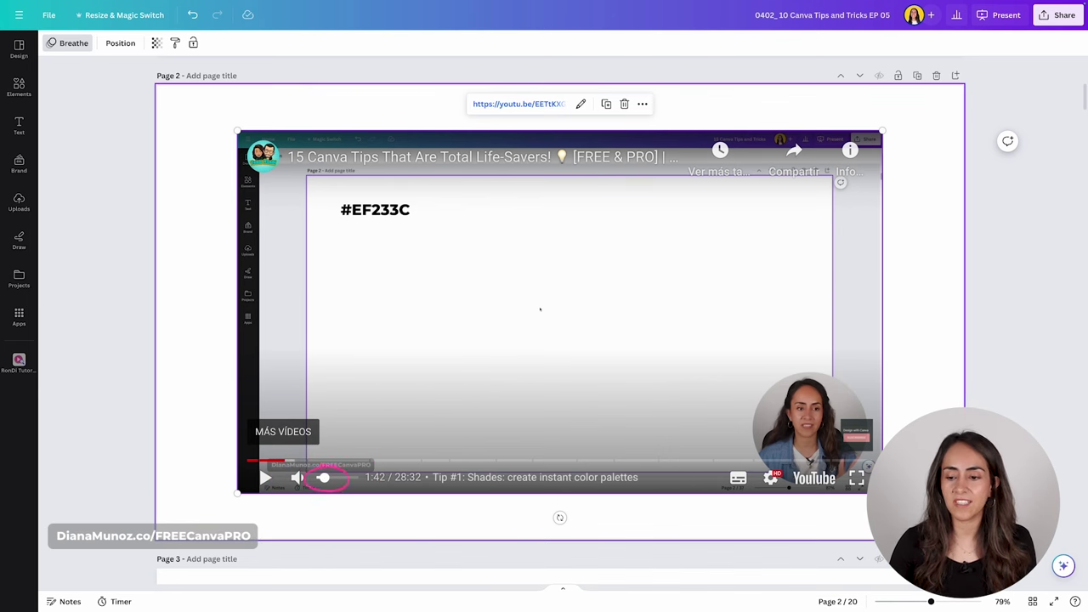
drag(882, 493, 316, 264)
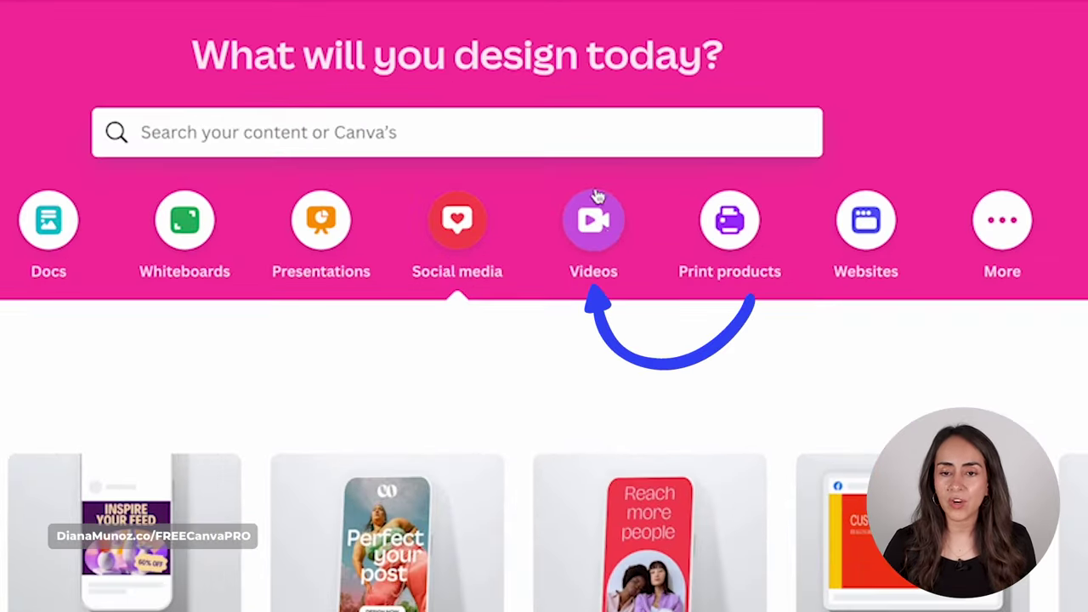
Create a blank Mobile Video design of 1080 × 1920 px
click(609, 231)
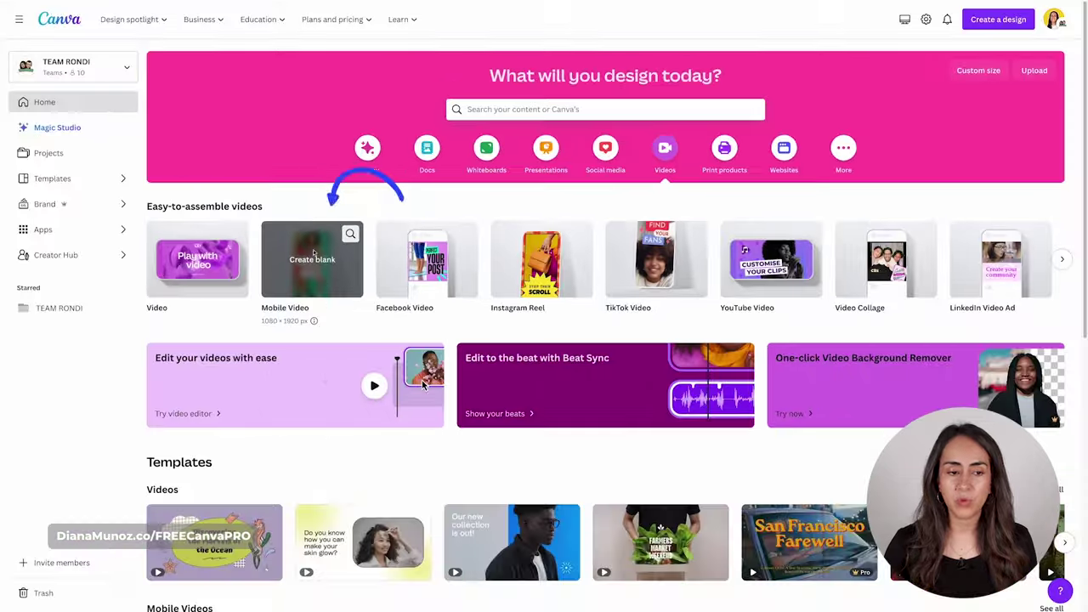
click(312, 261)
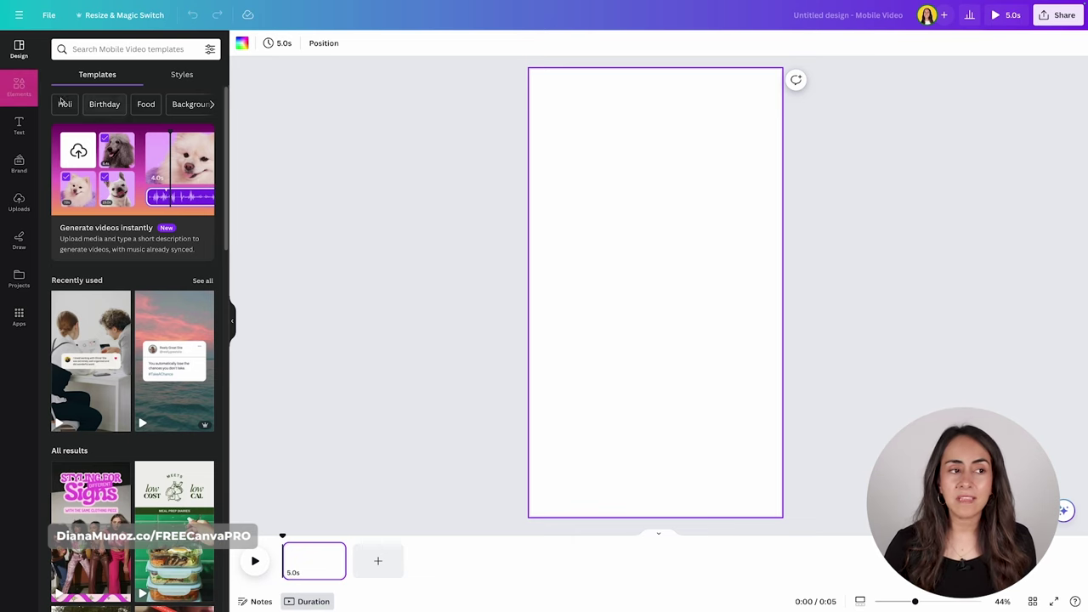
Search the elements for "gradient" and set the pale lilac gradient photo as the page background
click(19, 88)
click(155, 50)
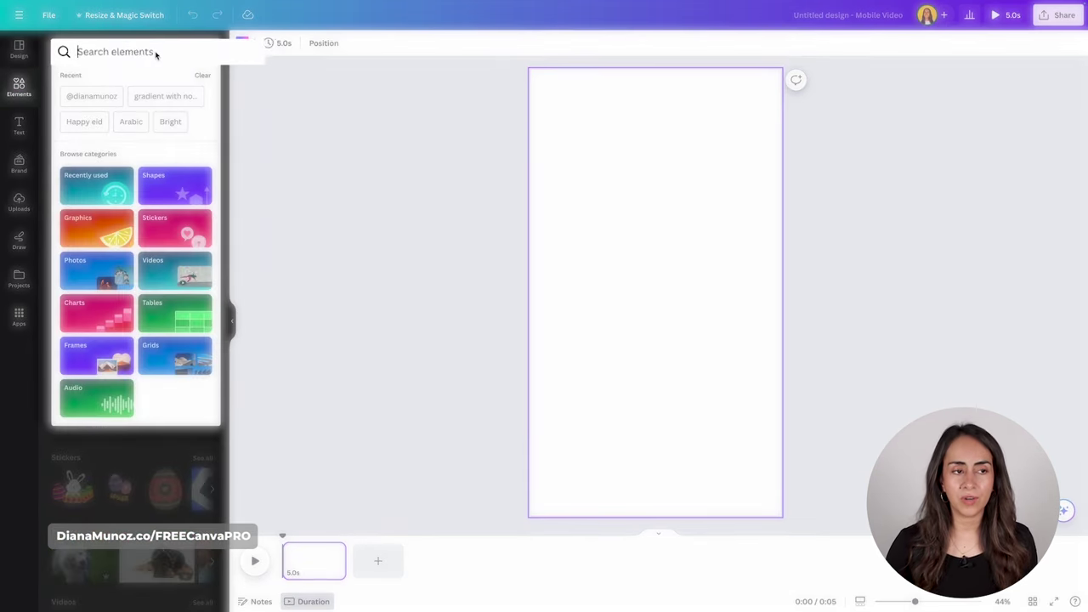
text(gradient)
key(Return)
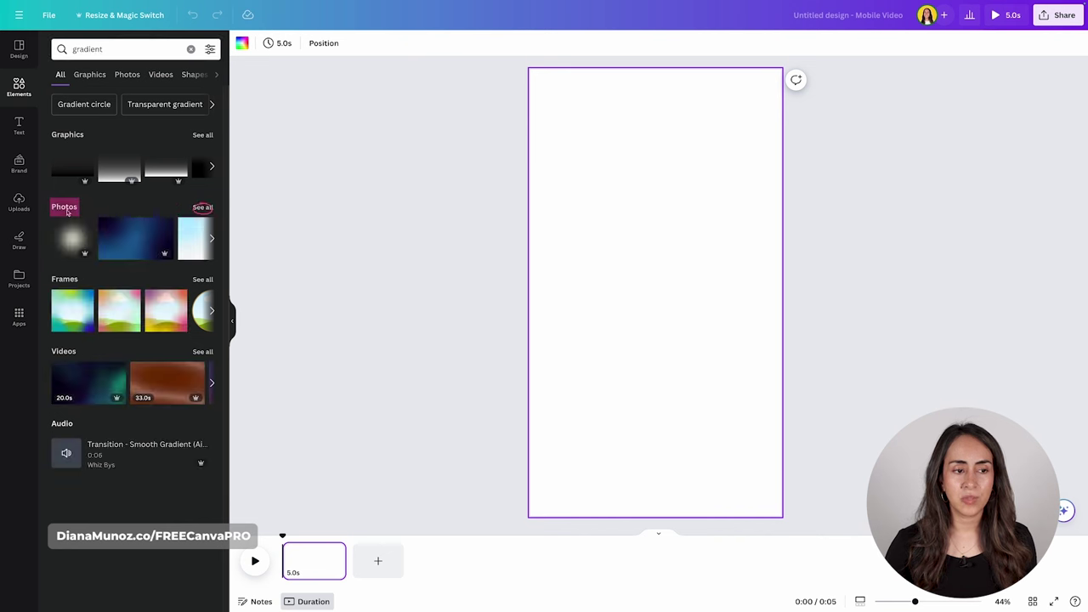
click(201, 210)
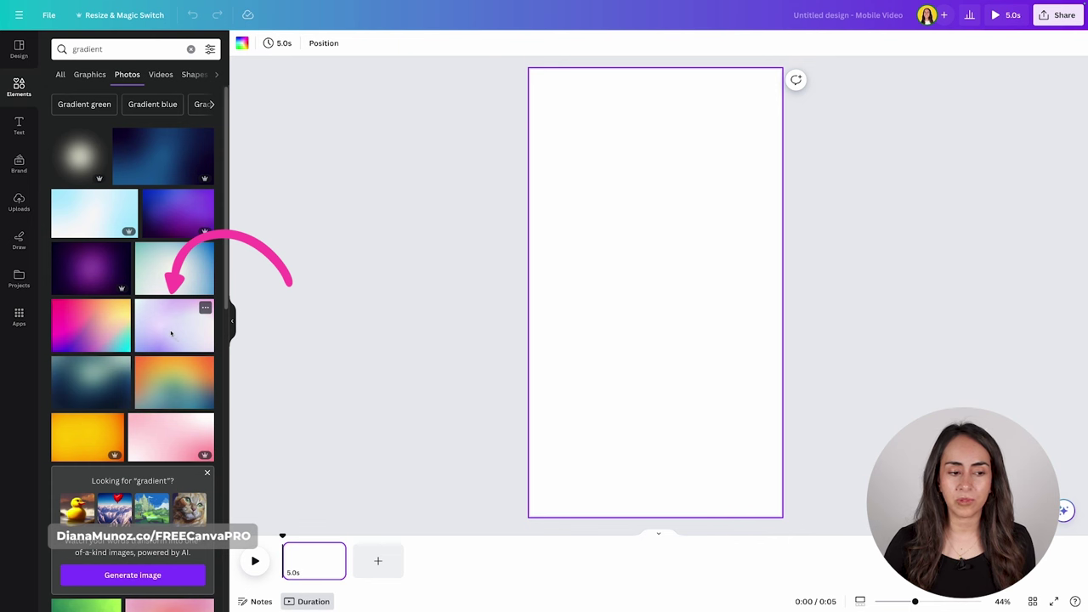
drag(173, 335, 539, 239)
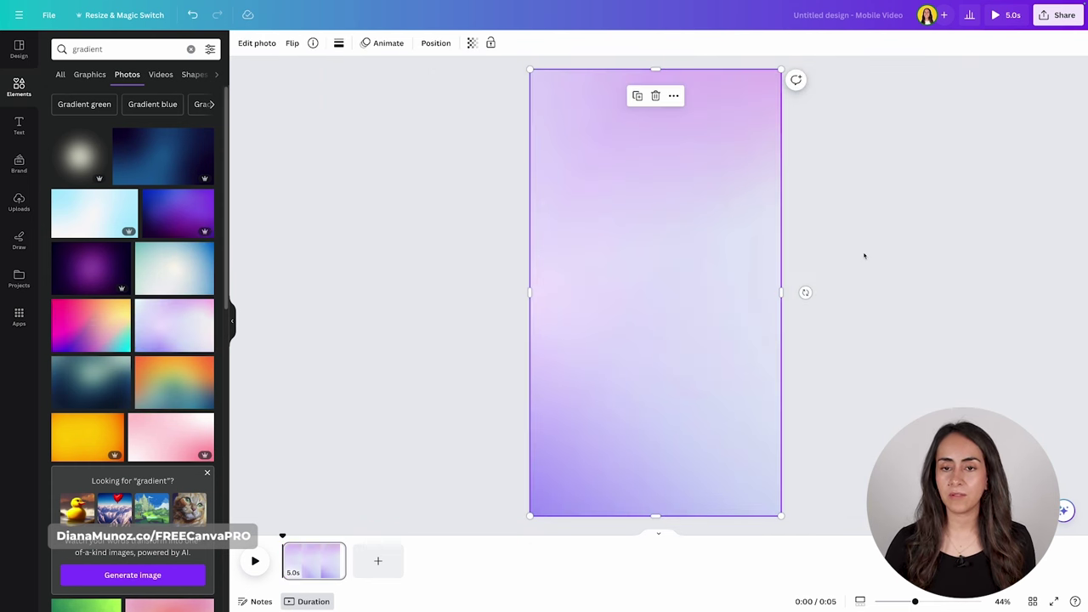
click(865, 255)
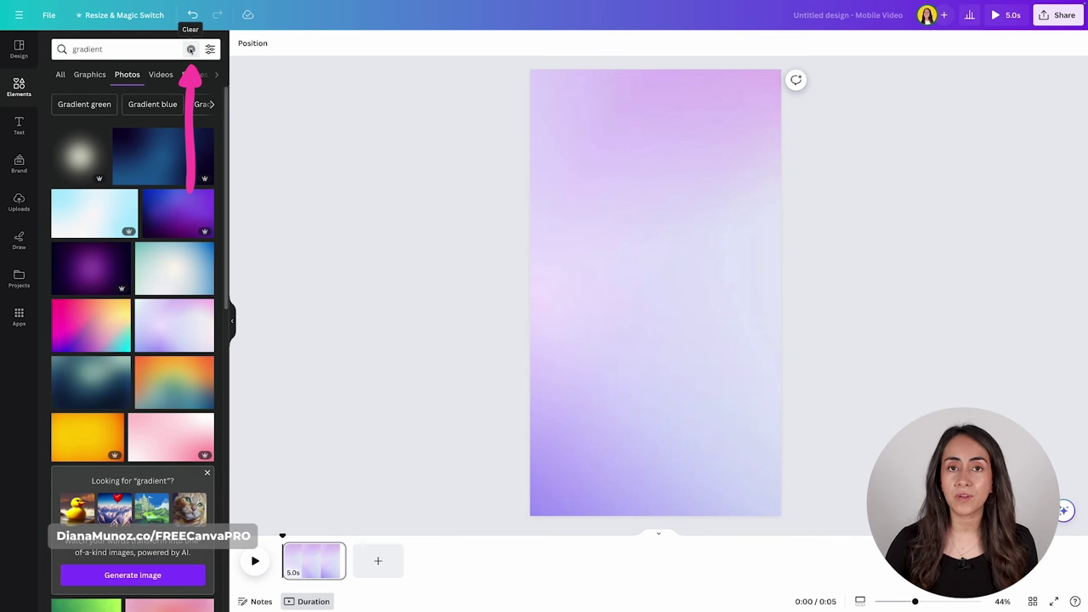
Search the photos for "portrait" and add the smiling brown-haired woman on a beige background to the page
click(190, 50)
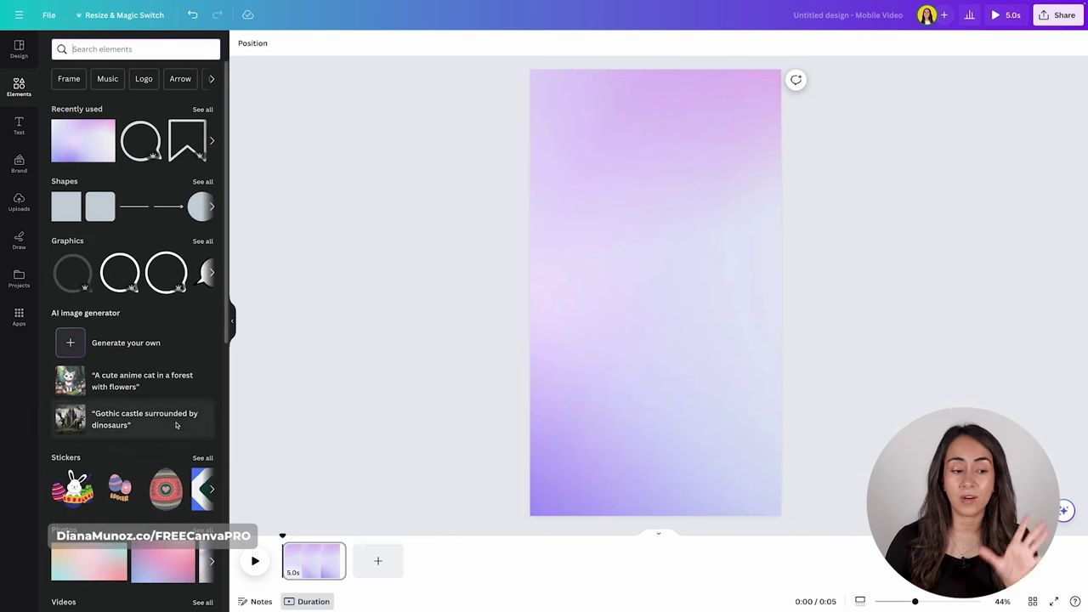
scroll(161, 326, down, 3)
click(199, 372)
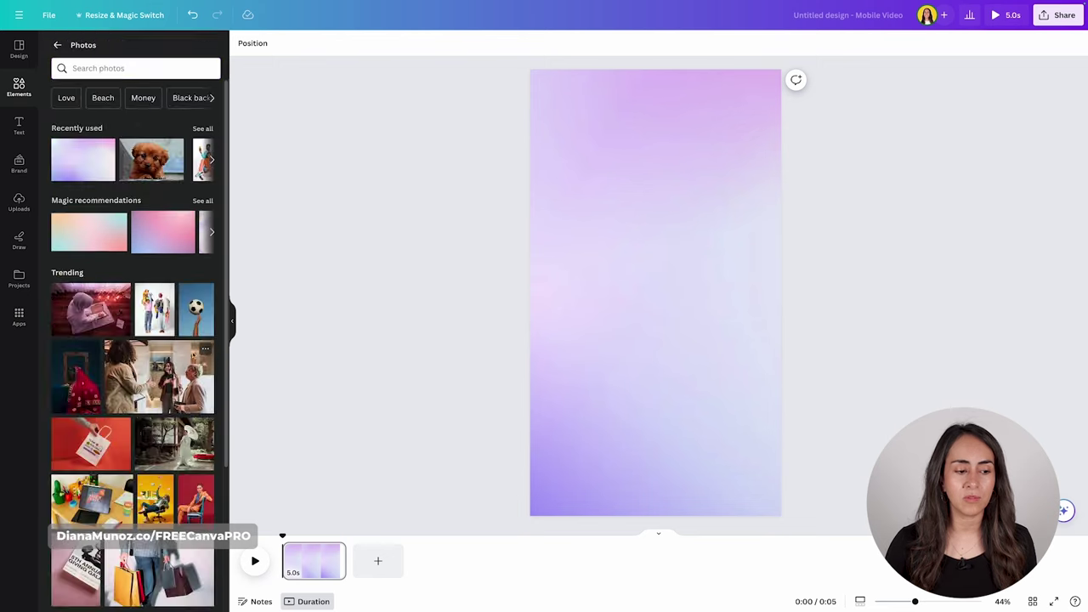
click(144, 75)
text(portrait)
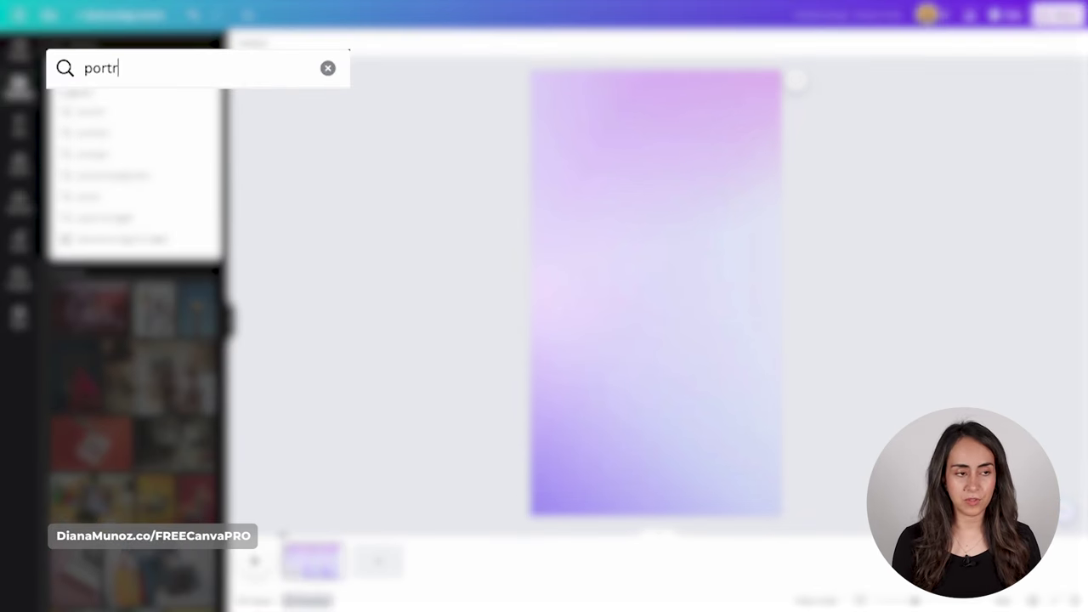
key(Return)
click(142, 268)
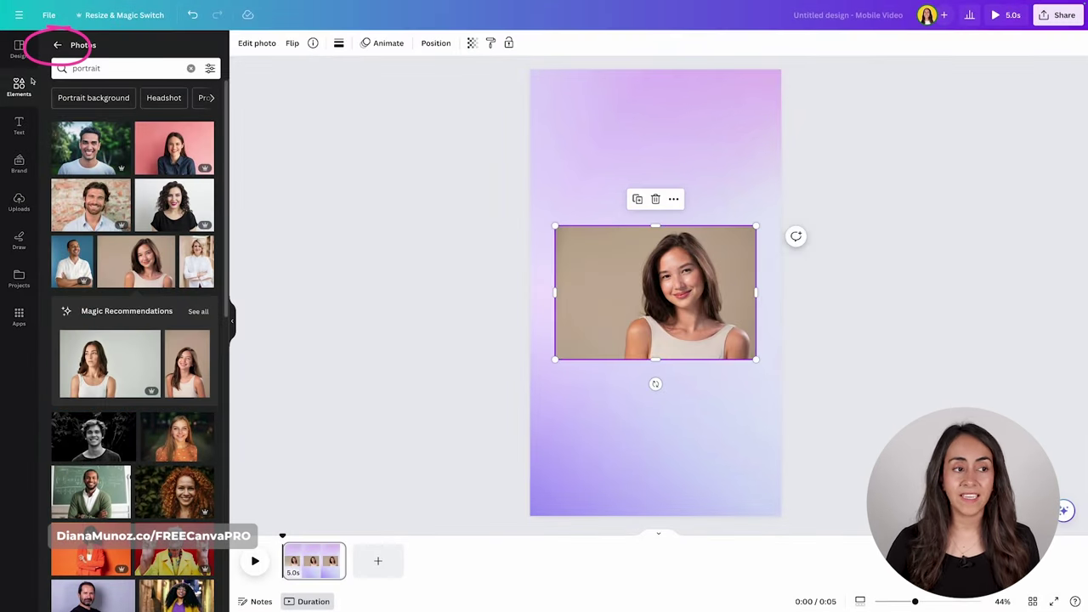
Add a circular frame to the page and place the woman's portrait inside it
click(57, 44)
scroll(146, 205, down, 6)
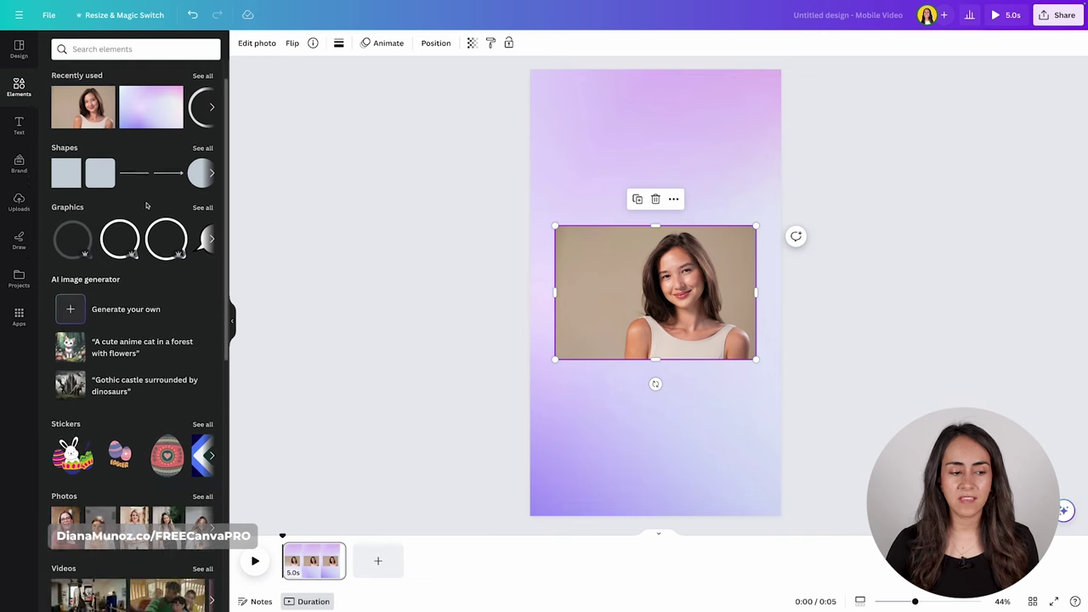
scroll(147, 205, down, 2)
click(246, 284)
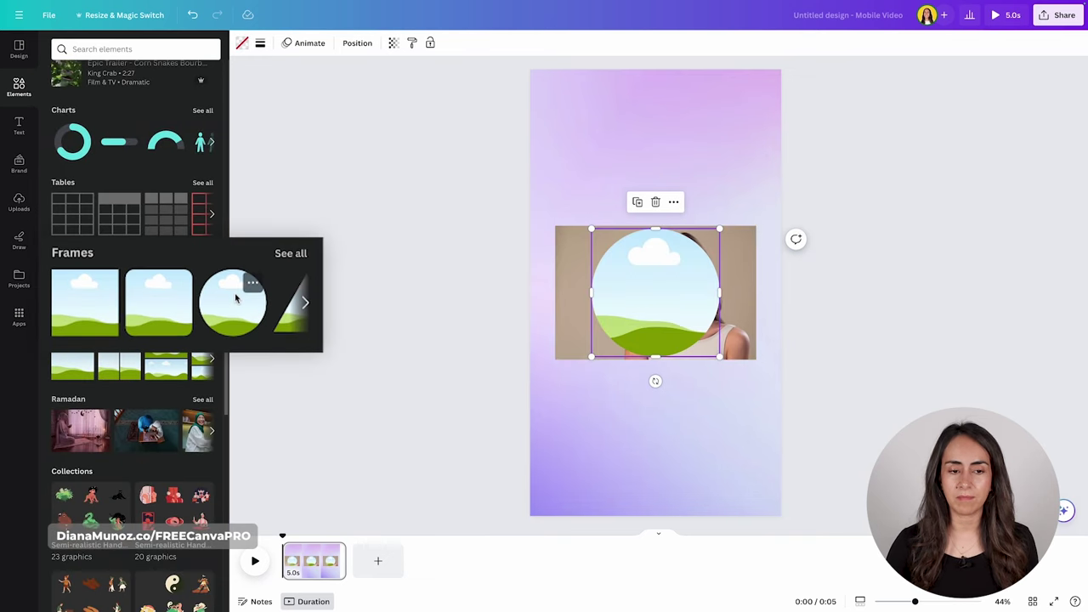
drag(746, 280, 680, 298)
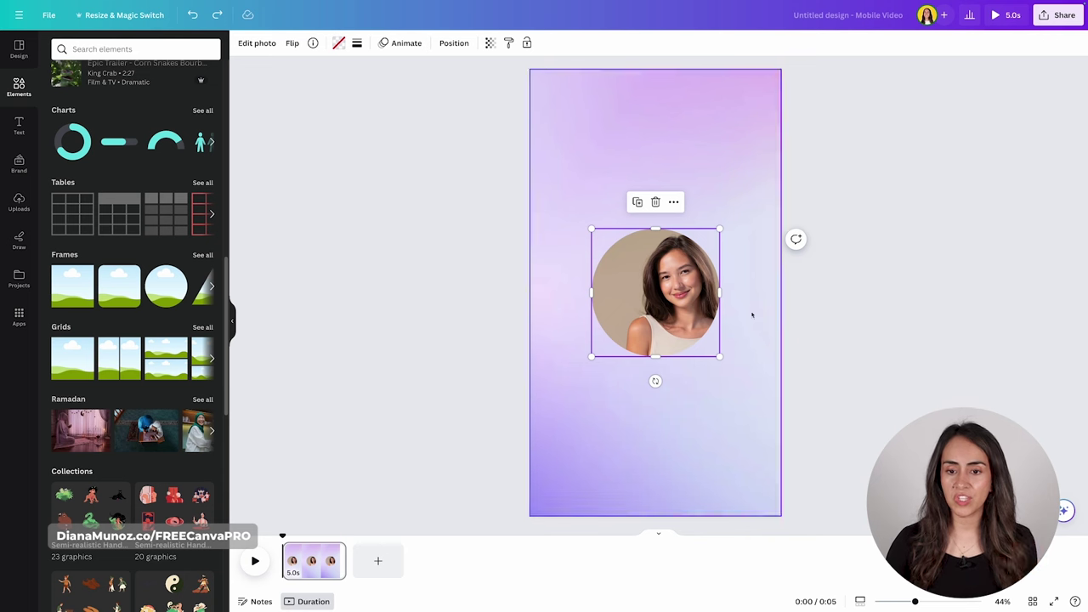
Reposition the portrait inside the circular frame so the woman's face is centred
double_click(677, 301)
drag(677, 302, 647, 297)
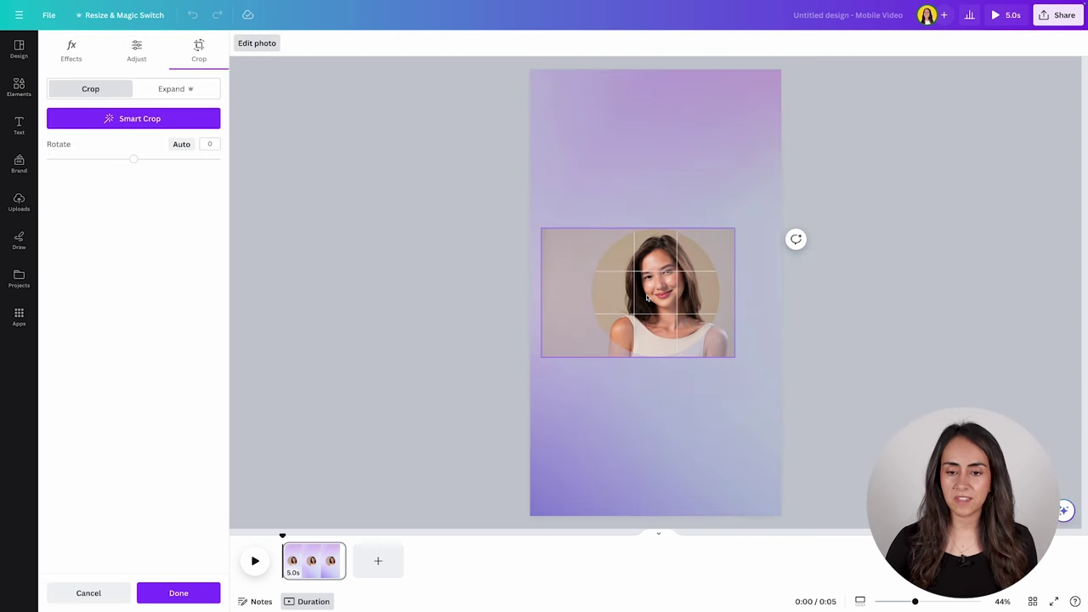
click(179, 592)
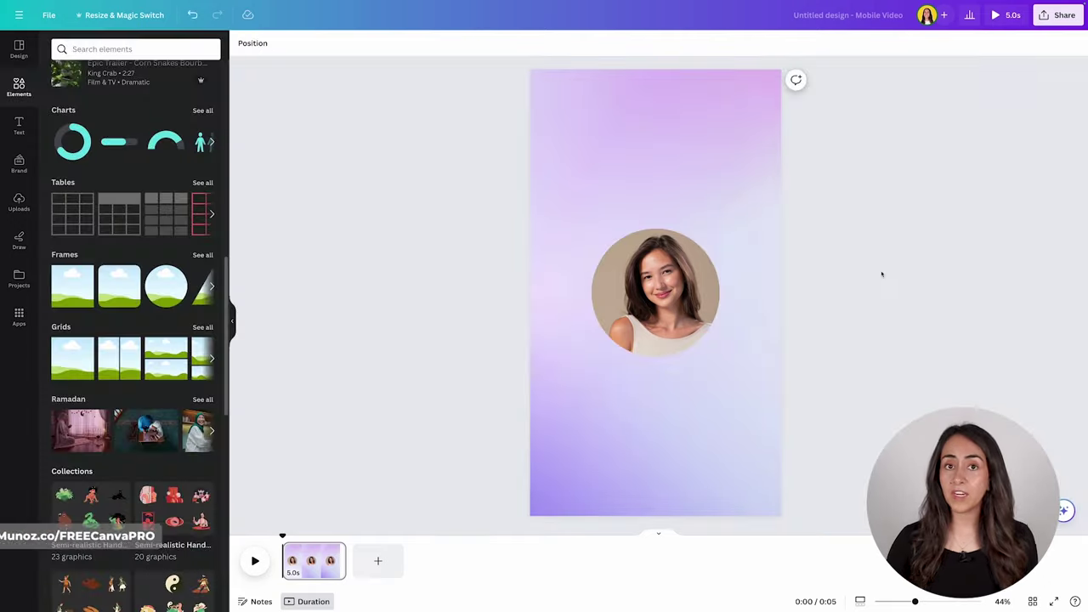
Add a text box reading "Follow me - Follow me -" and place it just above the circular portrait
key(t)
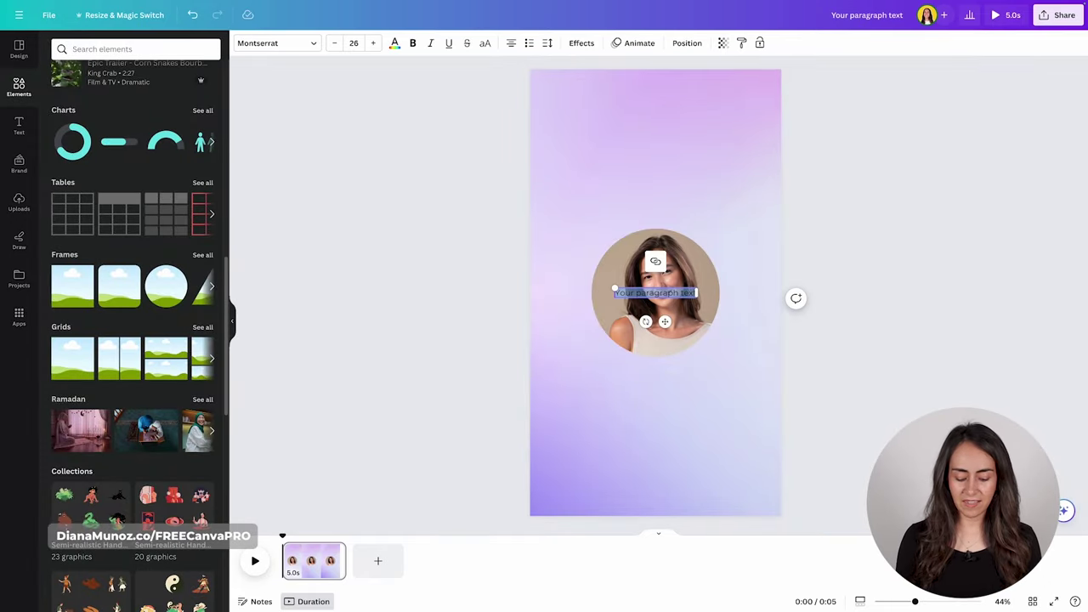
key(BackSpace)
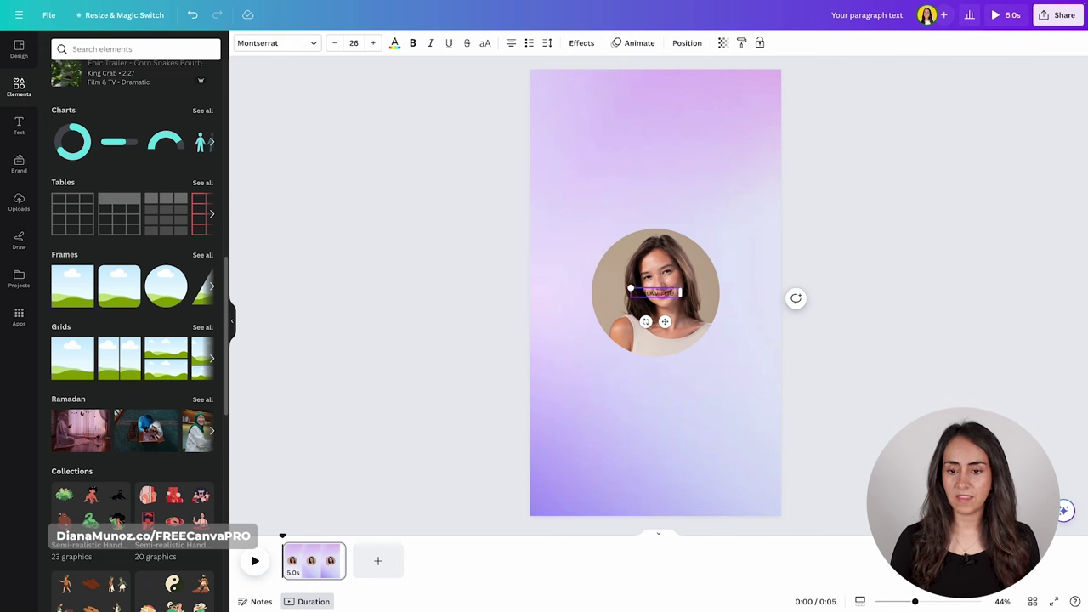
text(Follow me)
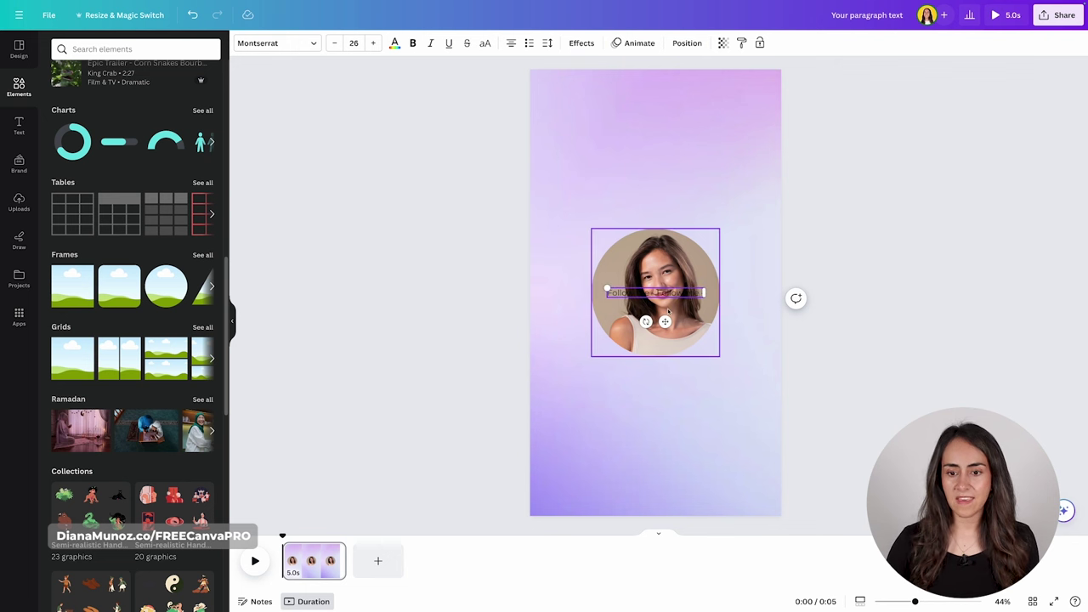
drag(665, 321, 664, 218)
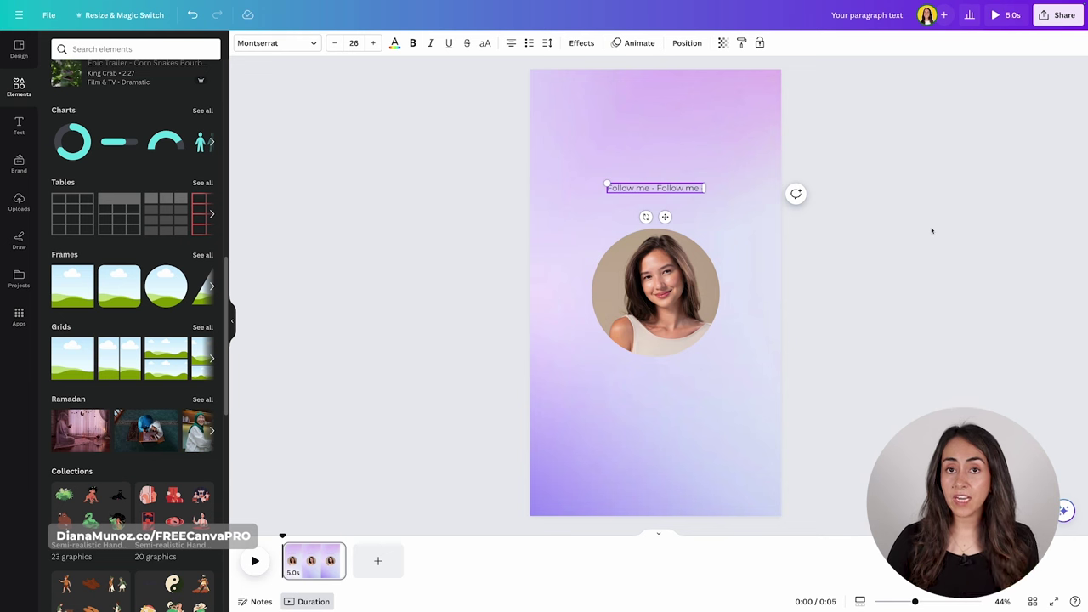
Set the "Follow me" text's font to Horizon
click(277, 43)
click(158, 75)
text(horizo)
click(92, 125)
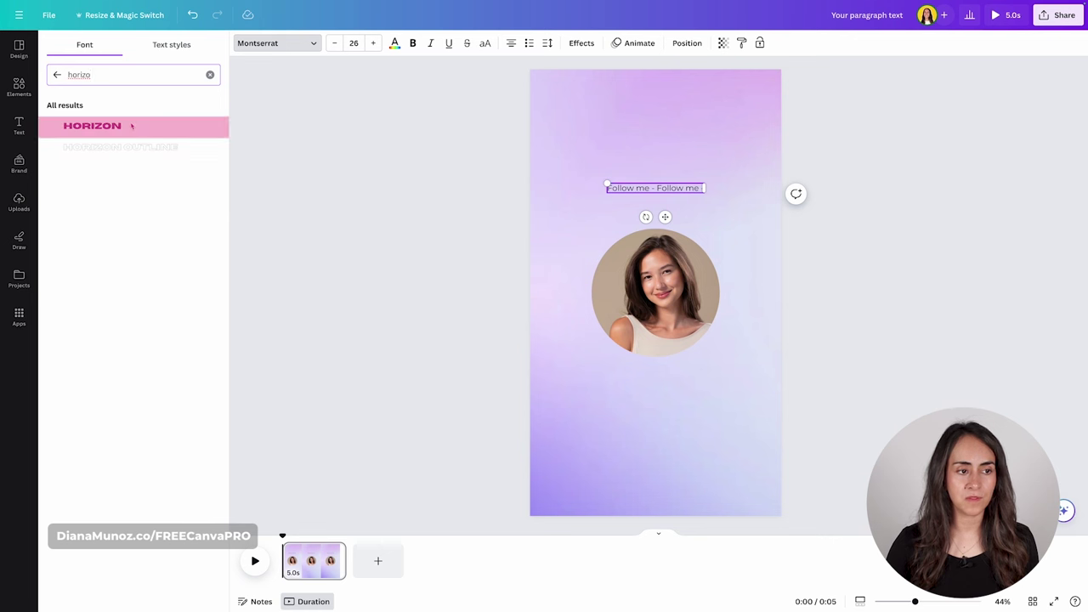
Apply the Curve effect to the "Follow me" text and increase the curvature until it forms a full circle
click(581, 44)
click(133, 426)
drag(169, 497, 184, 497)
mouse_move(270, 525)
mouse_down()
mouse_move(220, 524)
mouse_move(285, 538)
mouse_move(291, 528)
mouse_up()
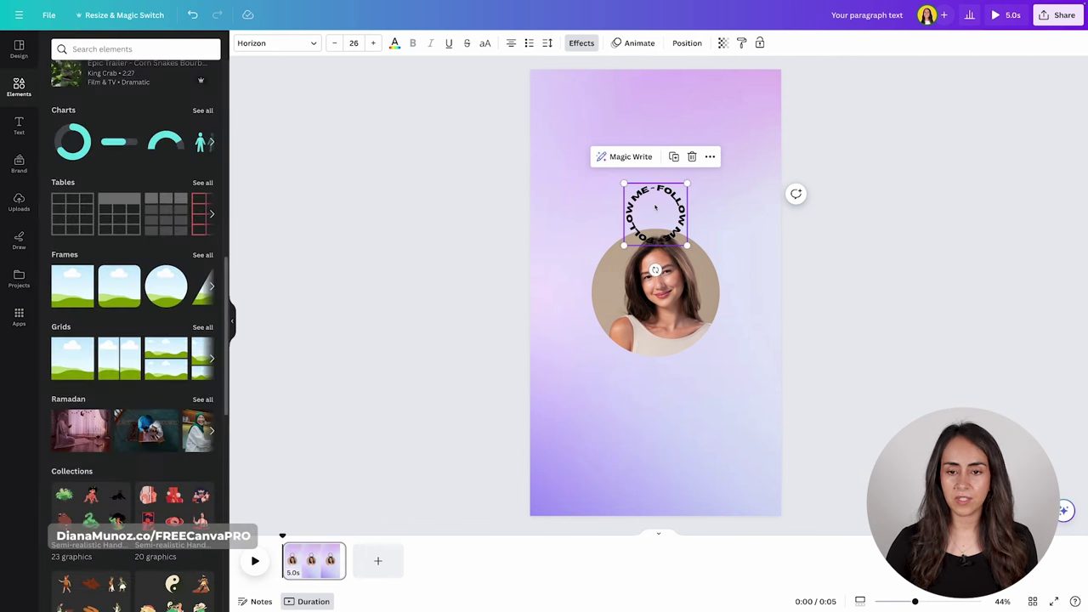
Enlarge the circular "Follow me" text to a font size of about 66.9 and centre it around the portrait
drag(656, 207, 656, 176)
drag(687, 152, 746, 204)
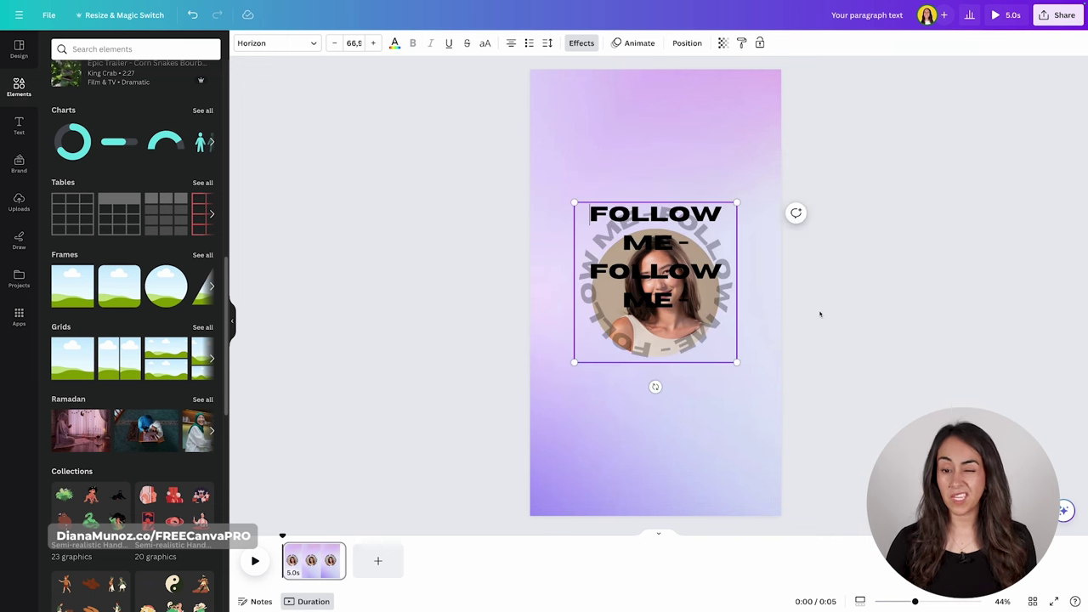
click(829, 306)
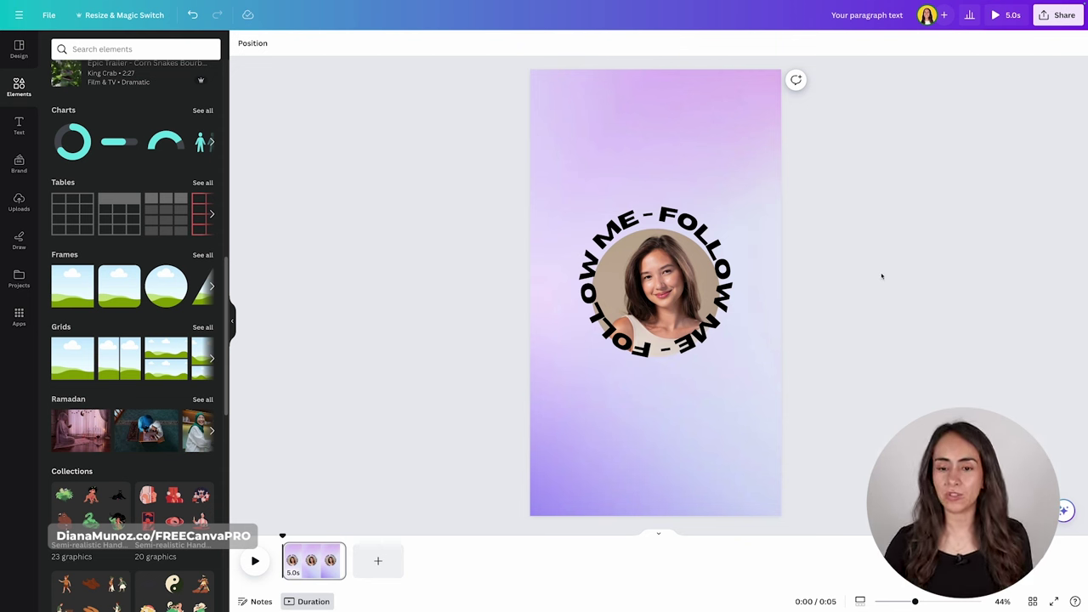
Move the circular text layer behind the portrait layer
click(621, 214)
click(687, 41)
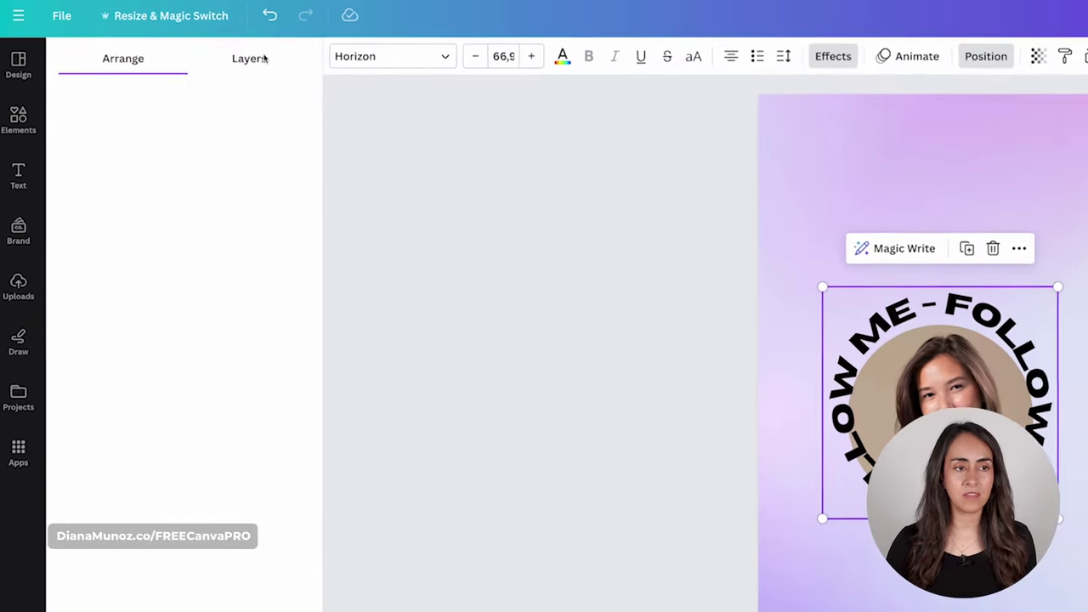
click(184, 45)
mouse_move(63, 148)
mouse_down()
mouse_move(63, 101)
mouse_move(80, 140)
mouse_up()
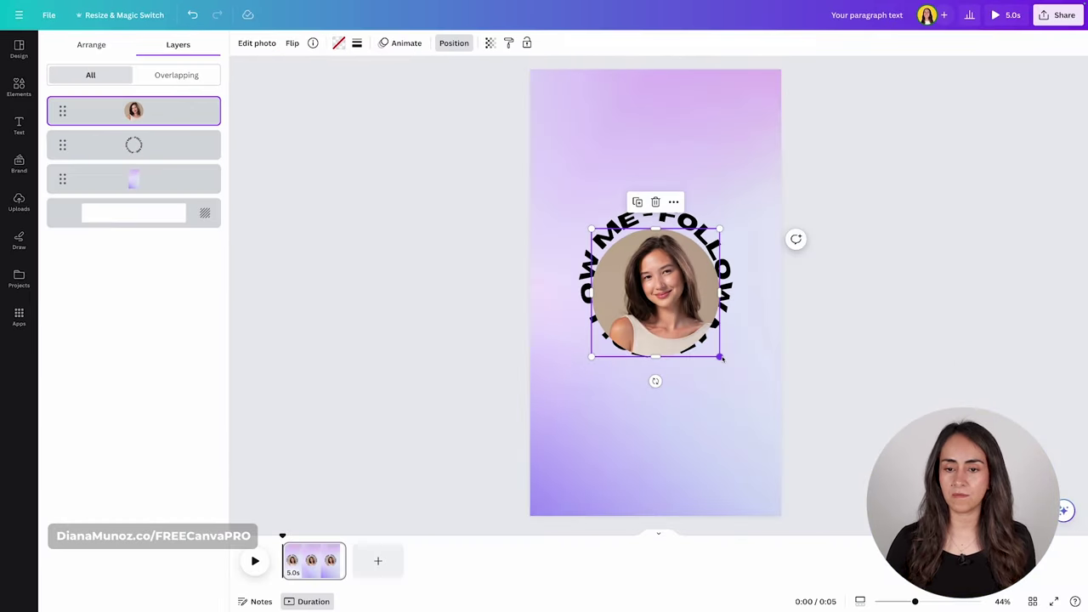
Shrink and centre the portrait inside the text ring, then move both higher on the page
drag(722, 359, 687, 324)
drag(646, 284, 663, 291)
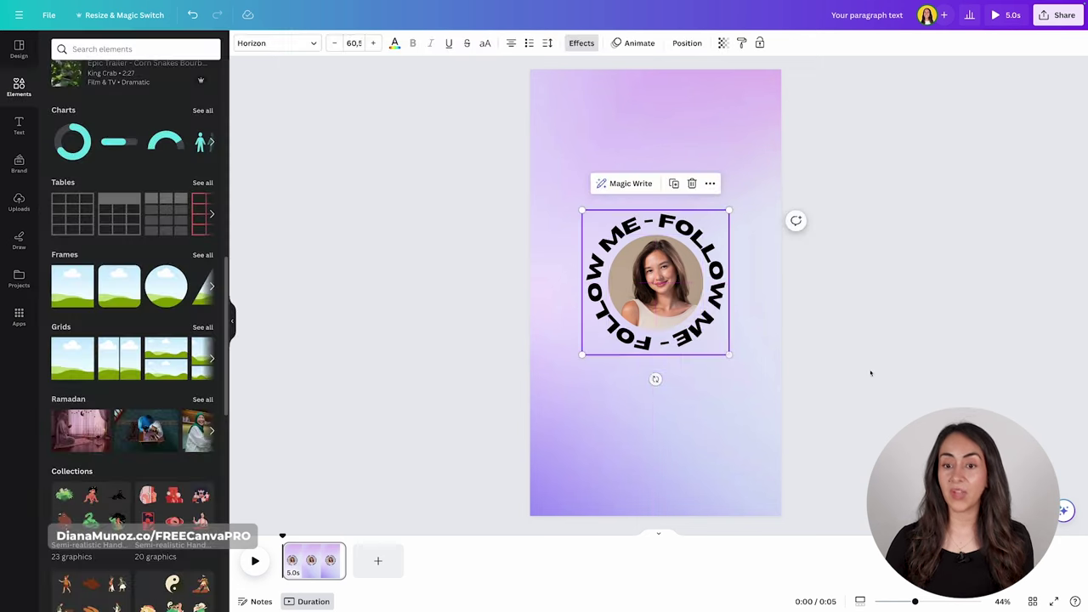
drag(695, 236, 695, 189)
click(695, 189)
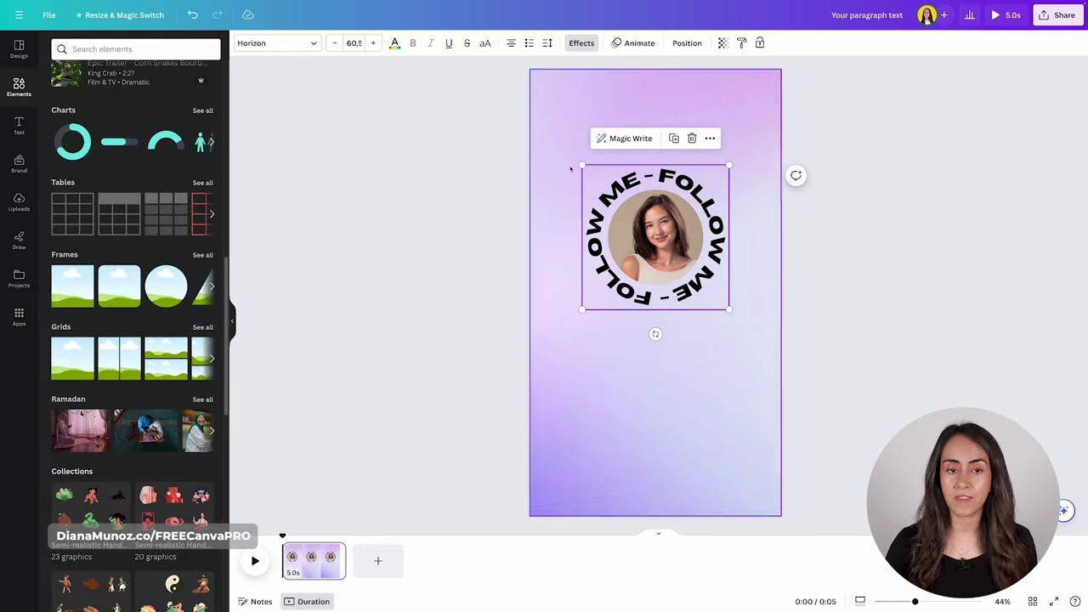
Try the background's photo colours on the circular text and settle on the deeper periwinkle purple
click(395, 43)
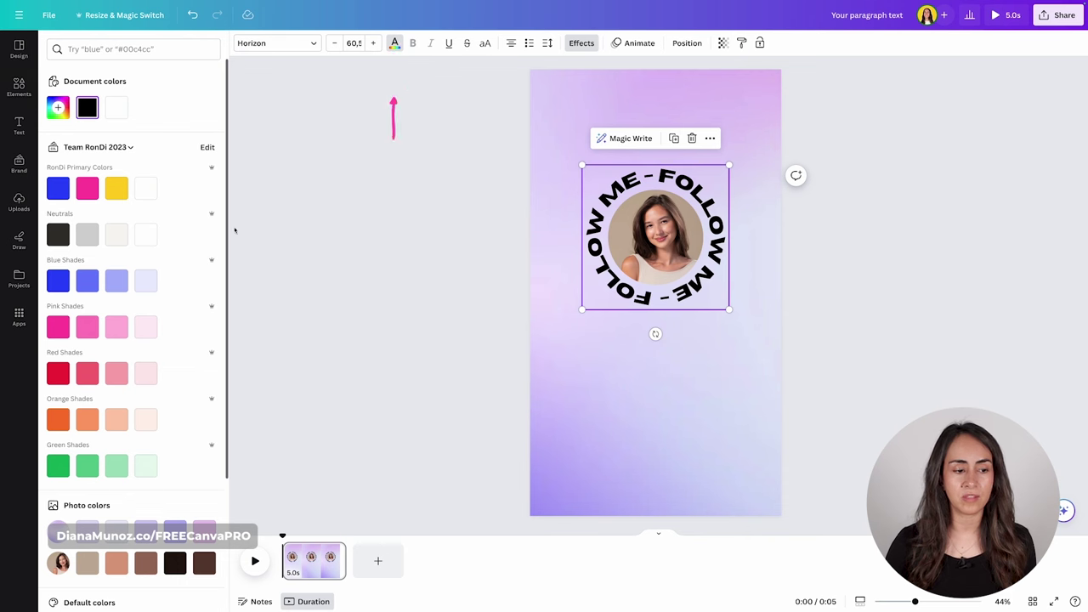
scroll(128, 341, down, 3)
mouse_move(82, 360)
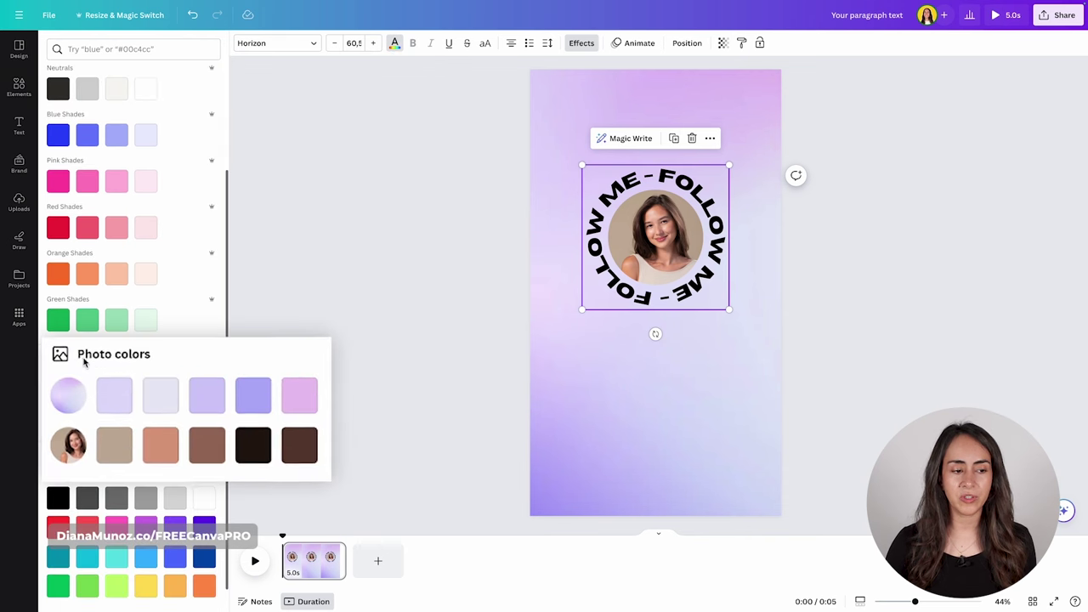
click(115, 404)
click(170, 406)
click(208, 398)
click(255, 398)
click(304, 405)
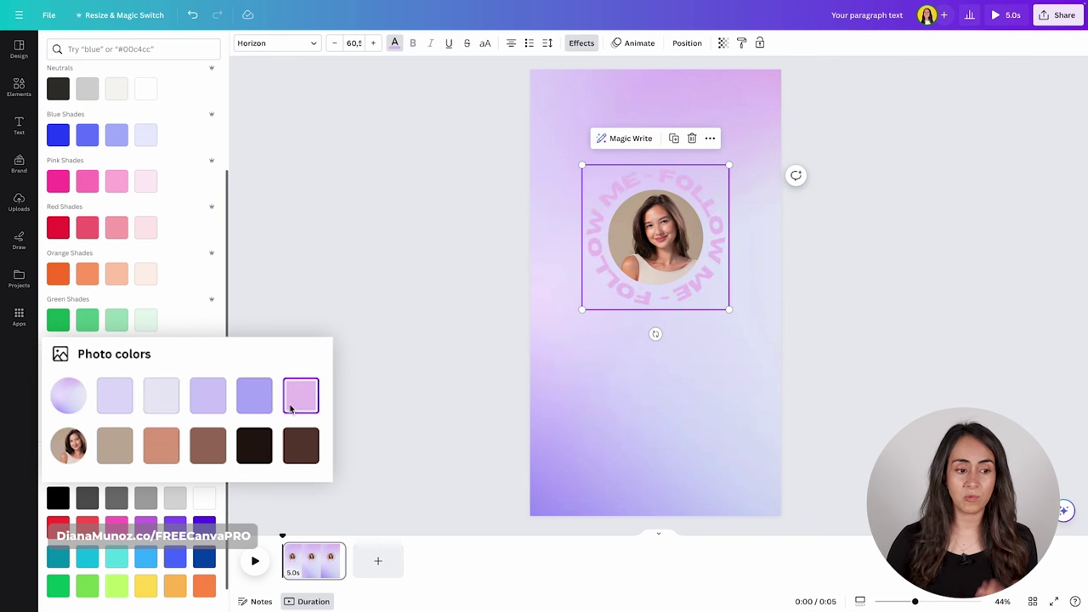
click(215, 404)
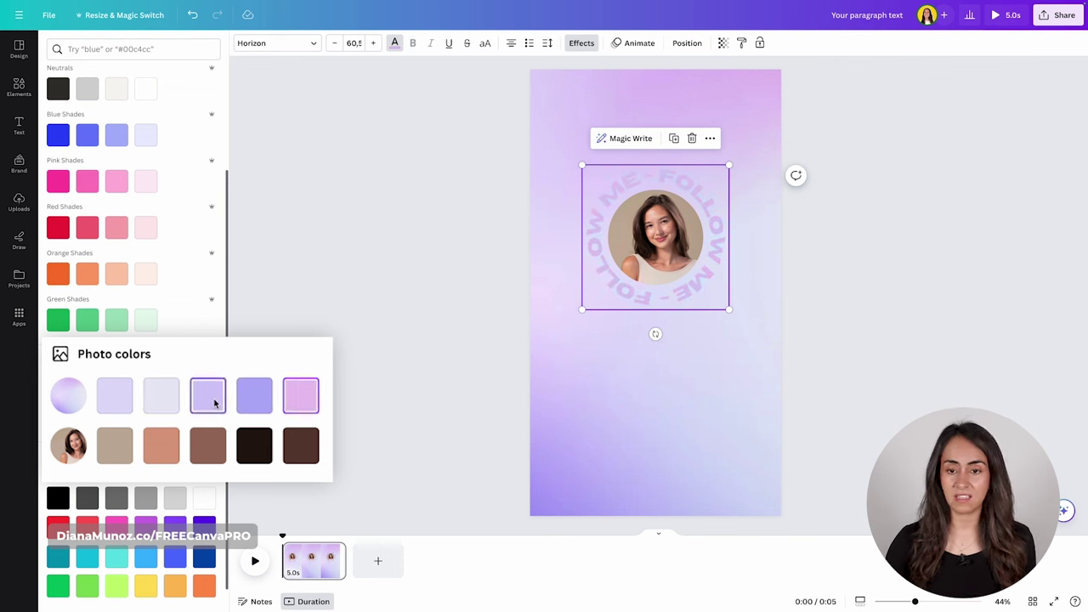
click(261, 400)
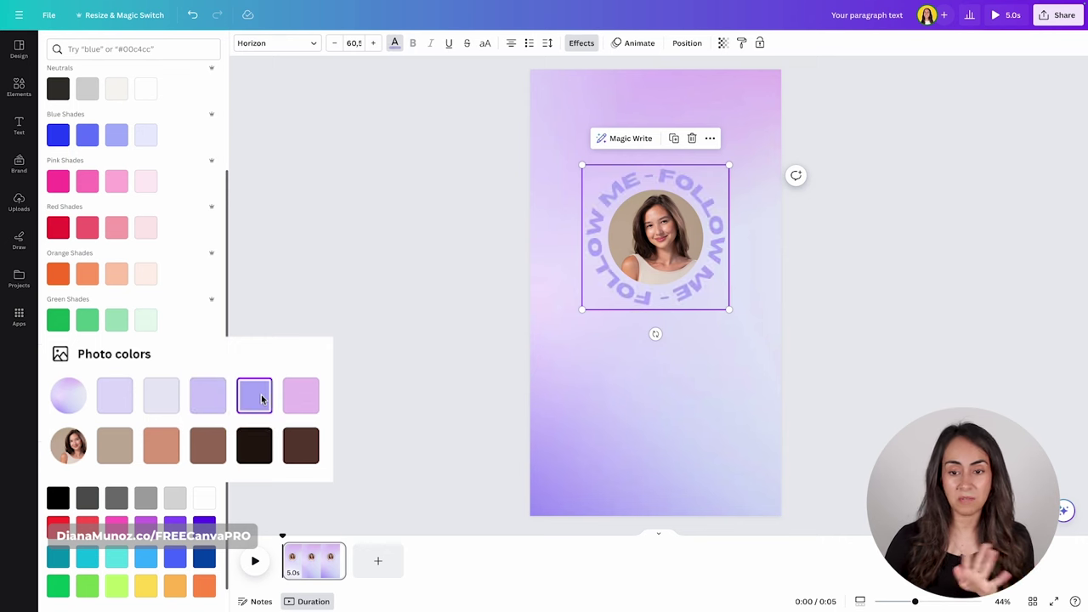
click(865, 344)
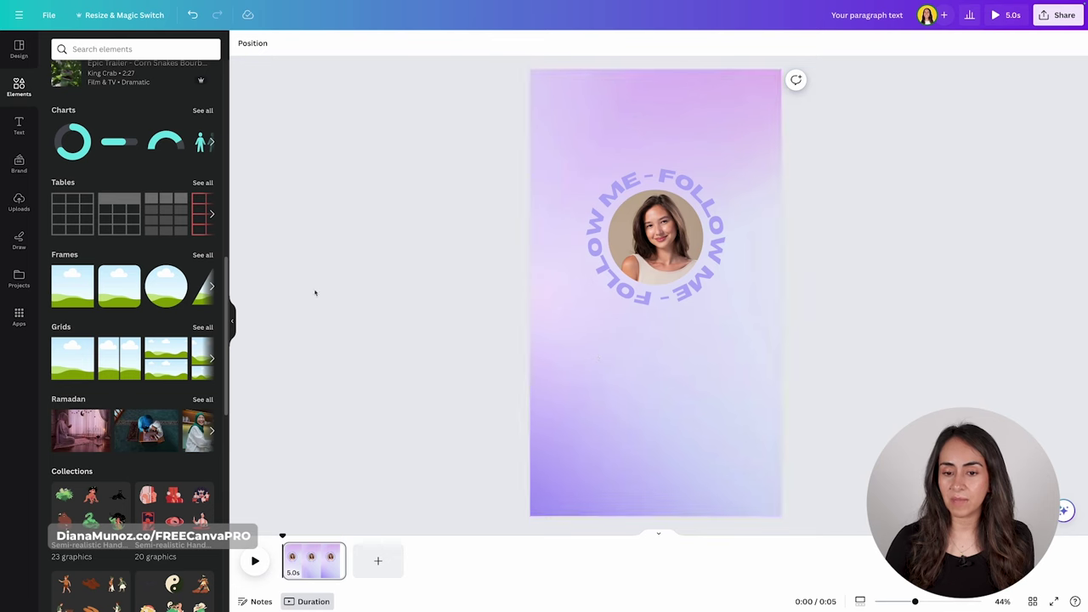
Search the elements by the creator's handle and add the hand-drawn heart outline to the page
scroll(136, 255, up, 10)
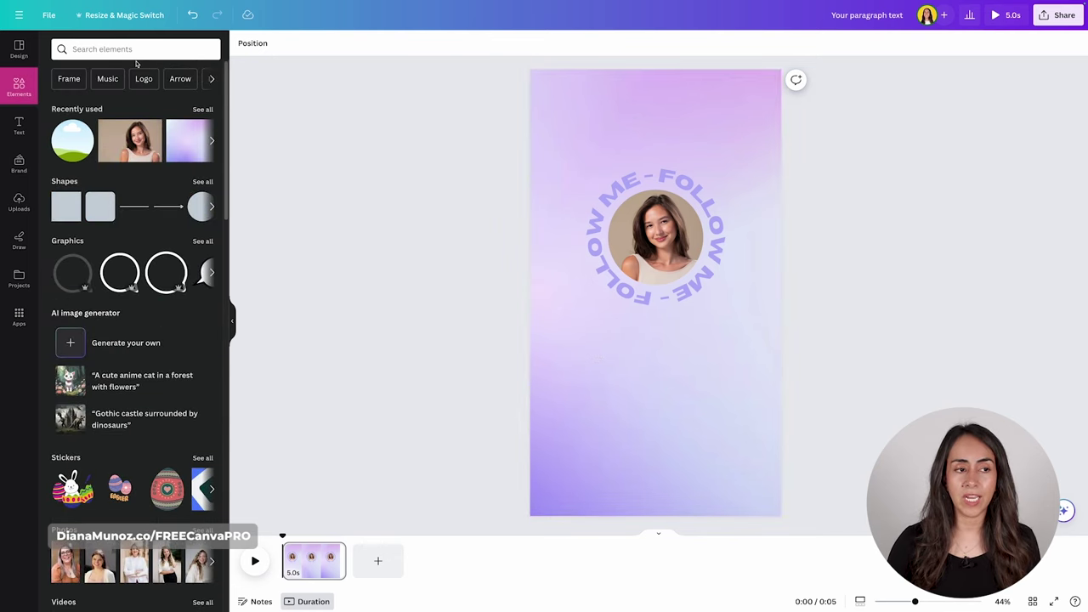
click(138, 49)
text(@dianamu)
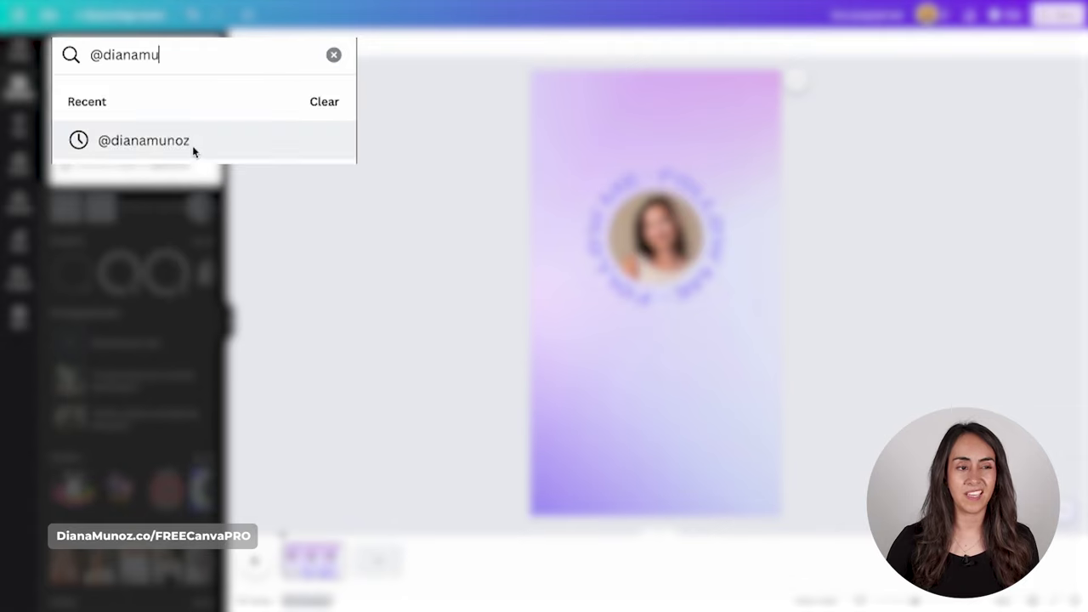
click(192, 143)
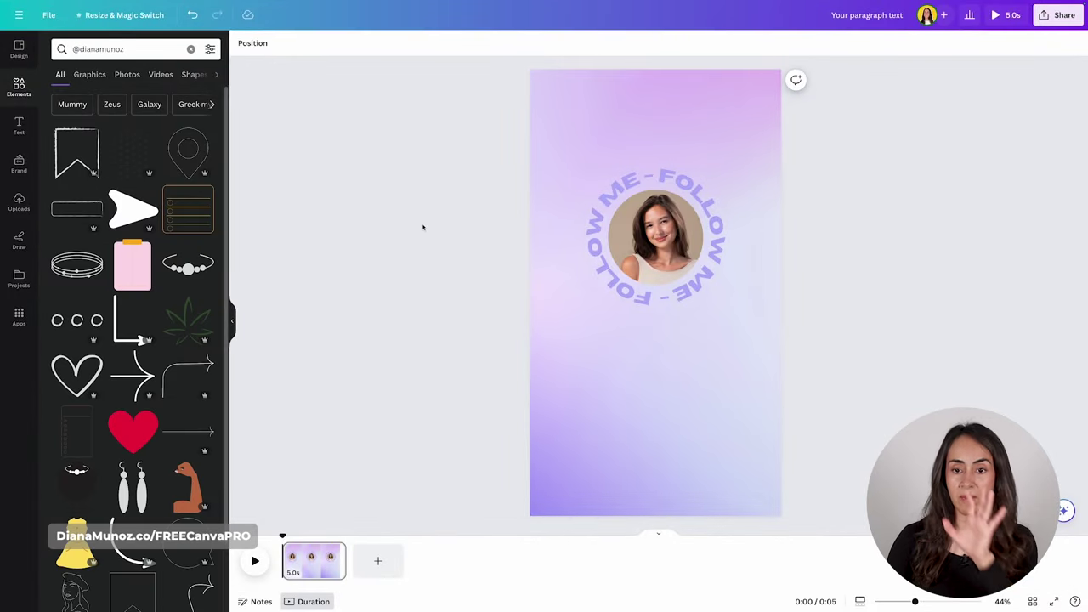
click(81, 376)
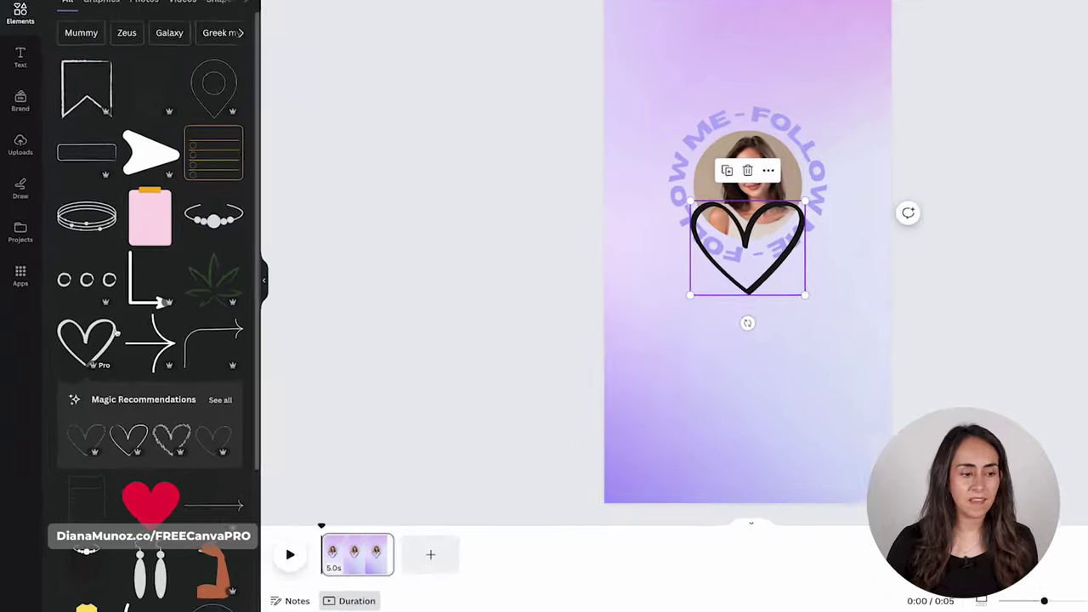
Open the heart's collection, add the matching comment bubble and bookmark icons, and move the stacked icons below the portrait
click(96, 362)
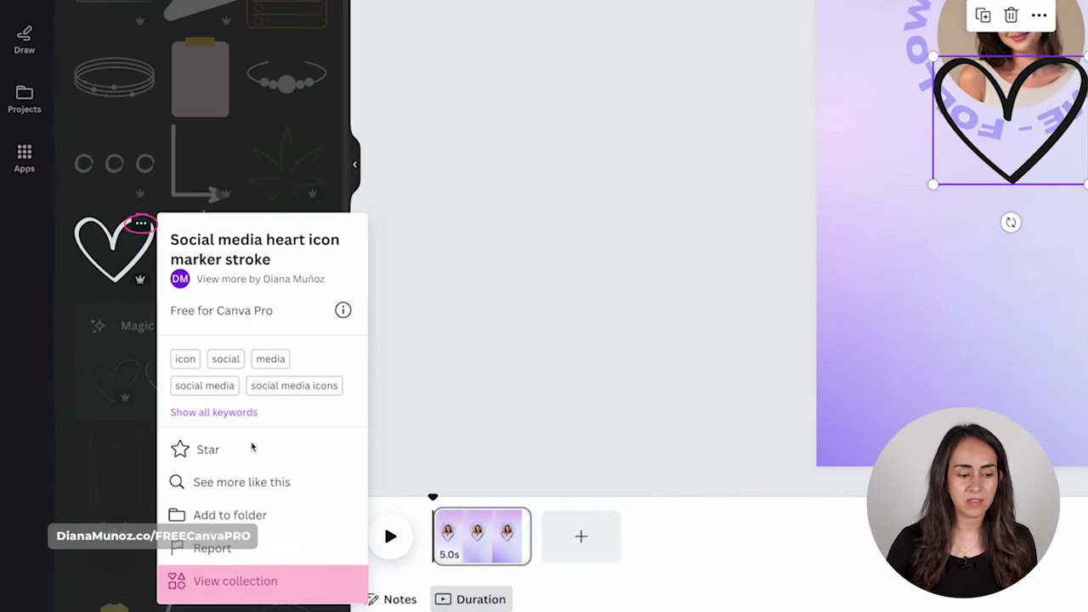
click(201, 582)
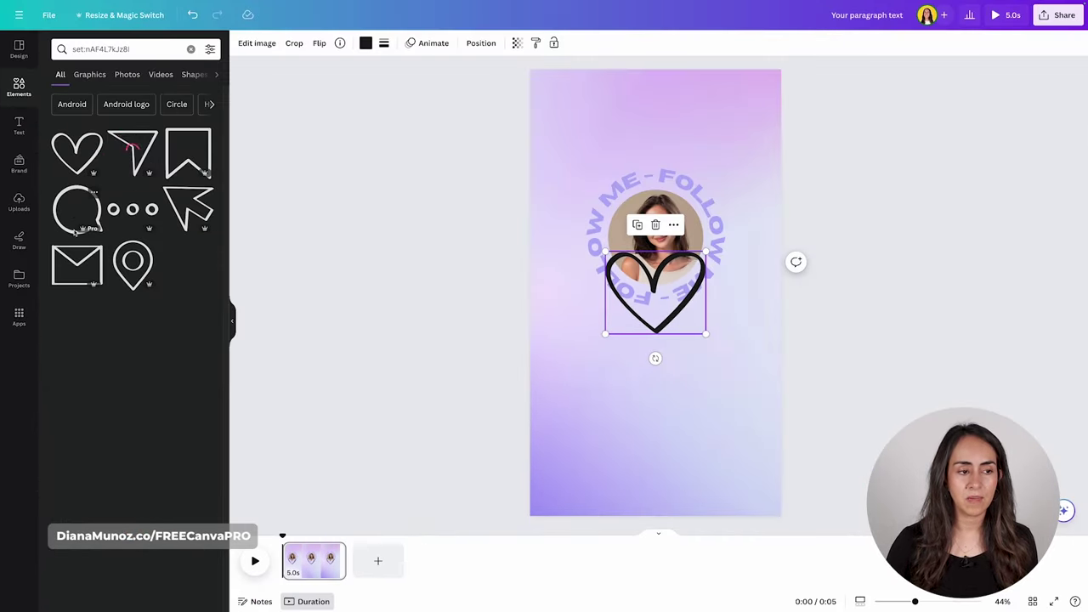
click(187, 149)
drag(657, 328, 658, 409)
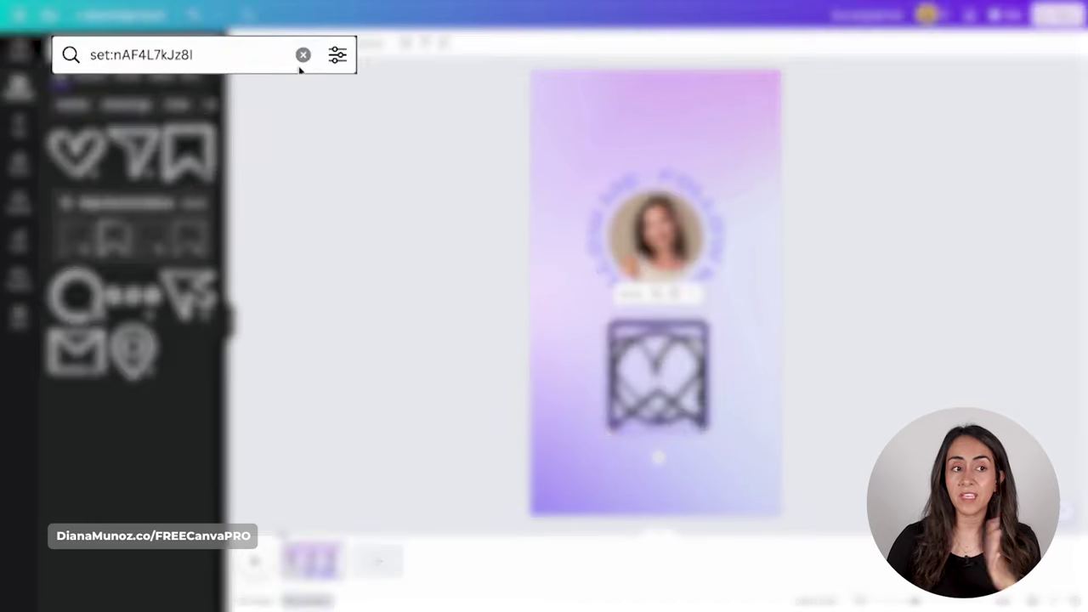
Search the elements for "heart" and show only the graphics
click(262, 61)
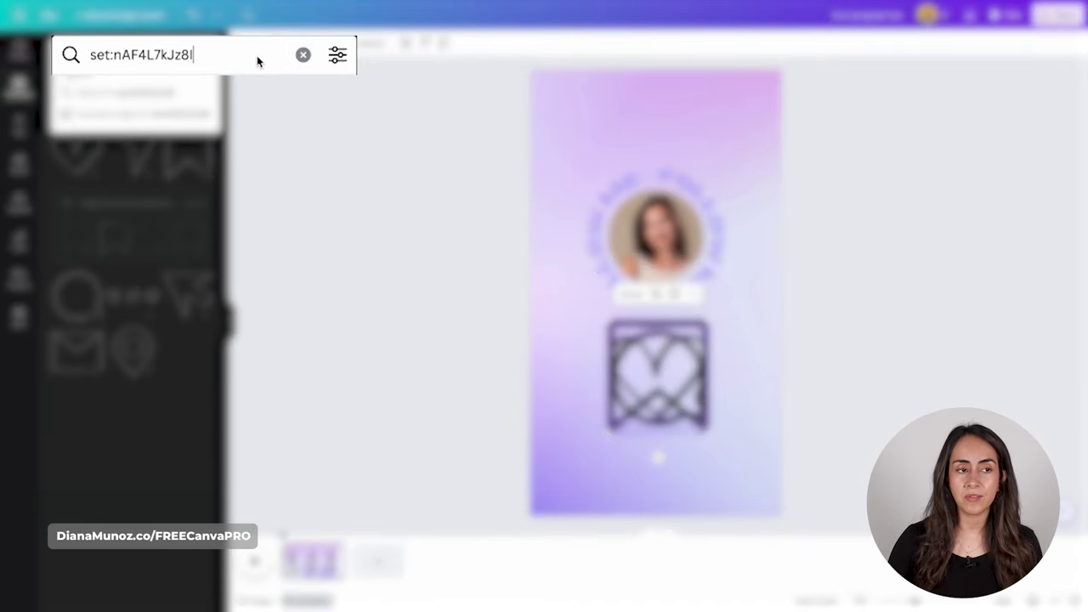
key(ctrl+a)
text(heart)
key(Return)
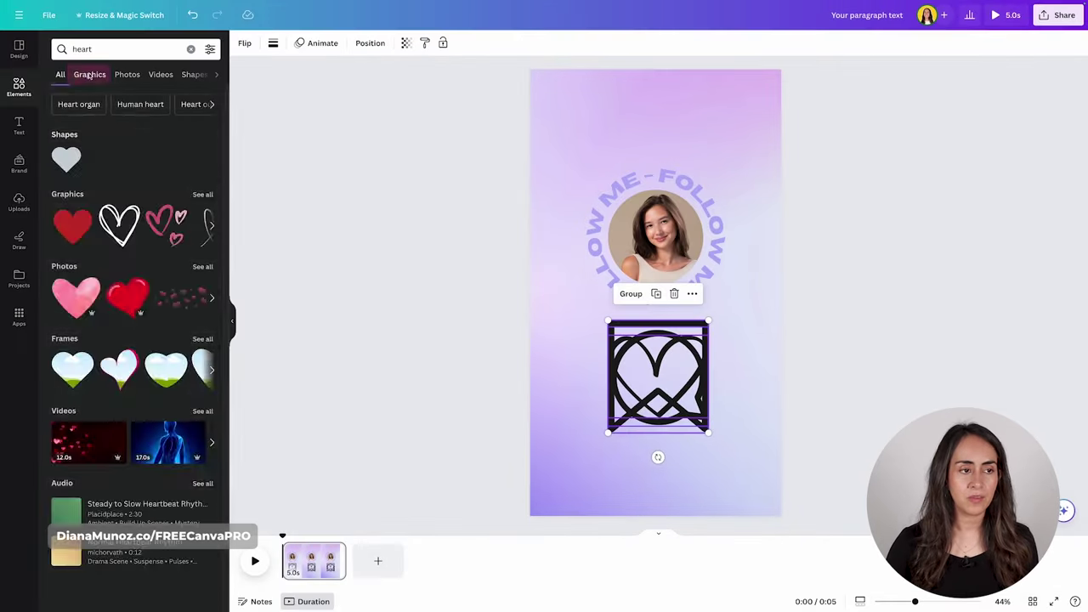
click(89, 74)
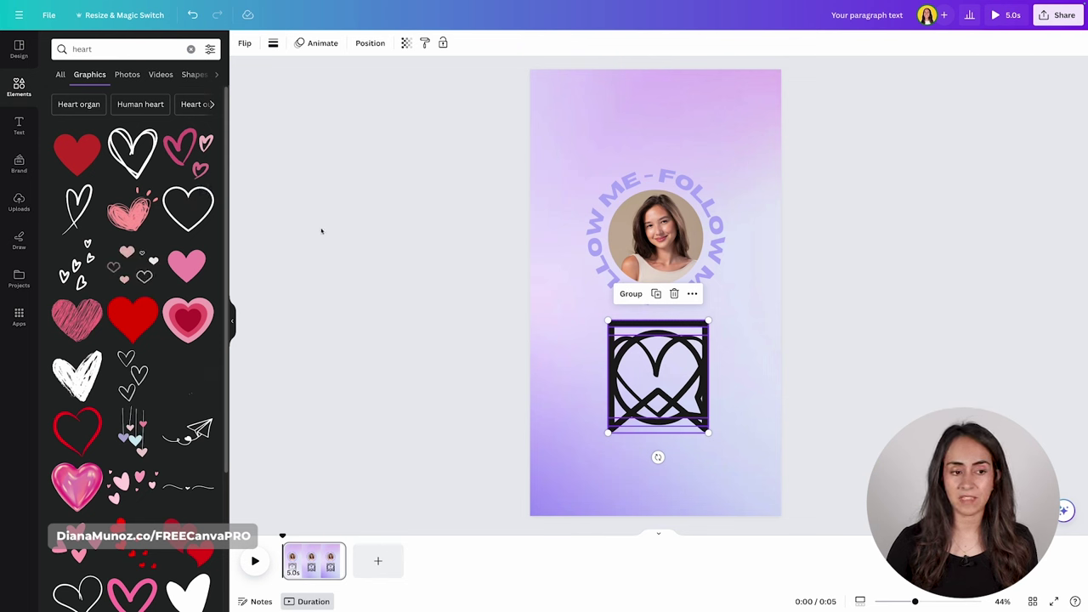
click(103, 49)
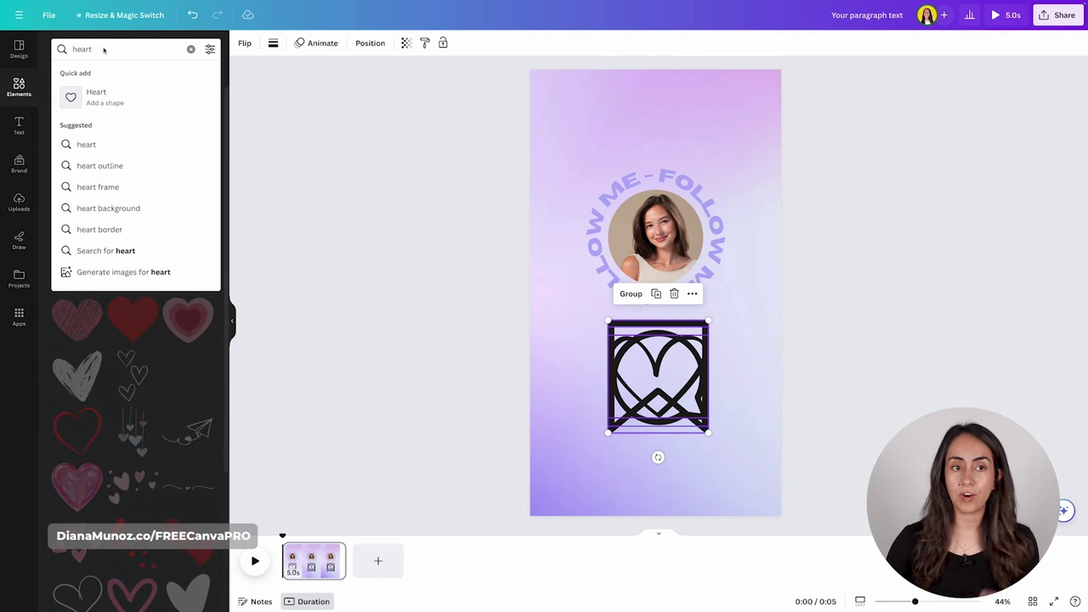
click(374, 170)
click(587, 343)
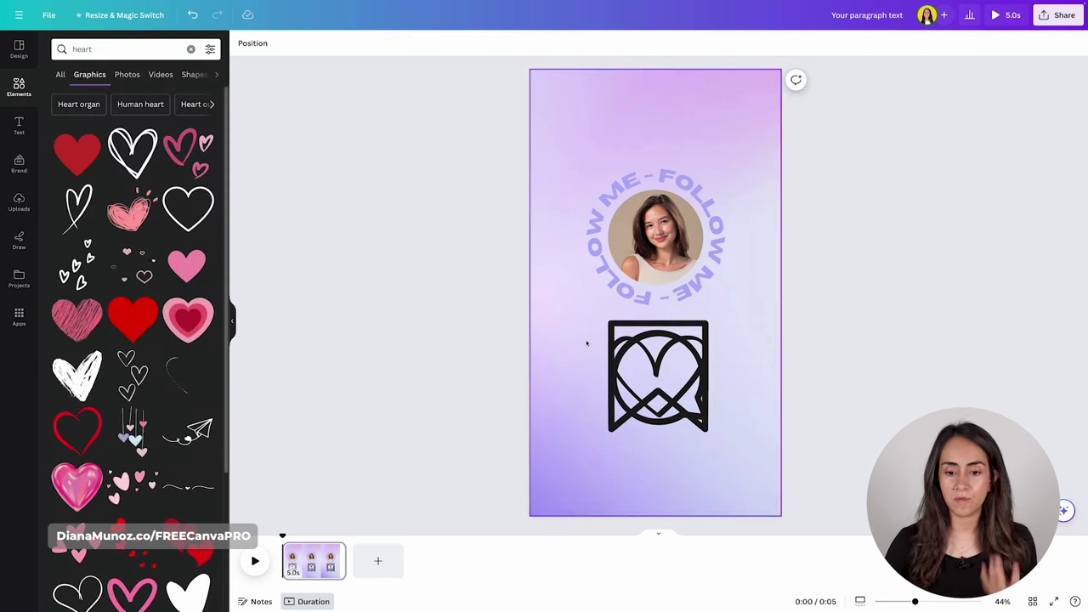
Shrink the heart, comment bubble and bookmark icons and arrange them in a row below the portrait
click(706, 340)
drag(708, 322, 618, 380)
click(664, 344)
drag(699, 346, 697, 343)
drag(624, 341, 660, 341)
Recolour the heart, comment bubble and bookmark icons with the same periwinkle purple as the circular text
click(622, 341)
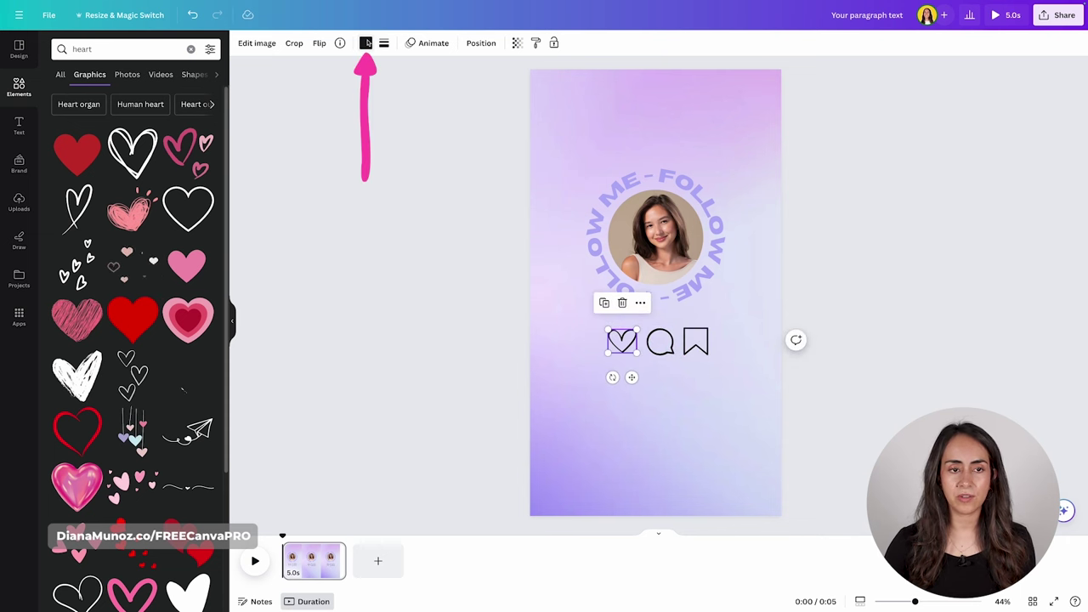
click(366, 43)
click(116, 107)
click(660, 342)
click(115, 109)
click(695, 341)
click(117, 107)
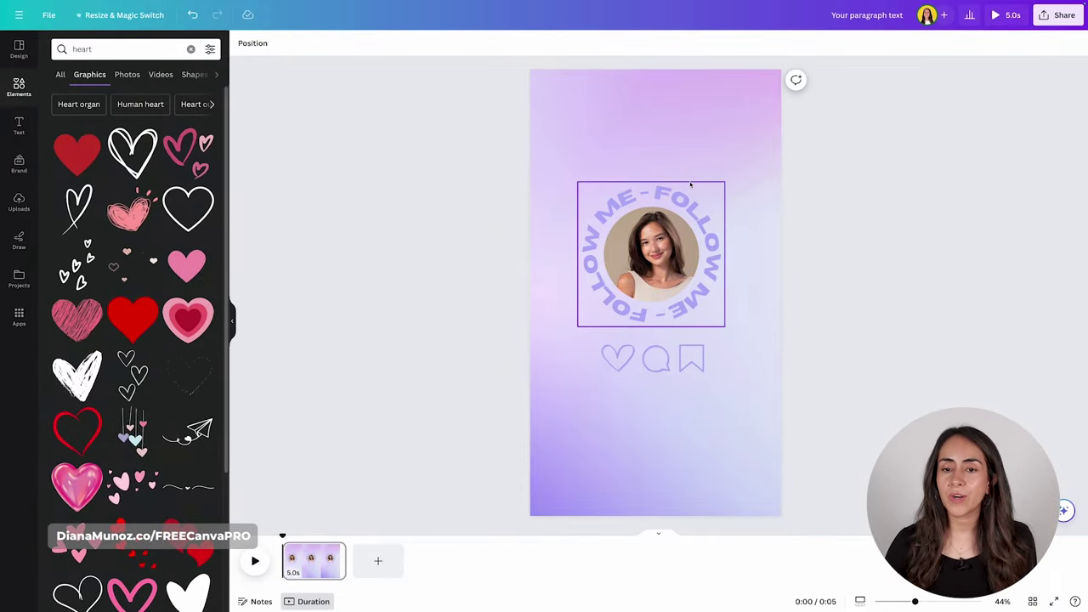
Apply the Rotate motion effect to the circular "Follow me" text around the portrait and play a preview of the video
click(650, 196)
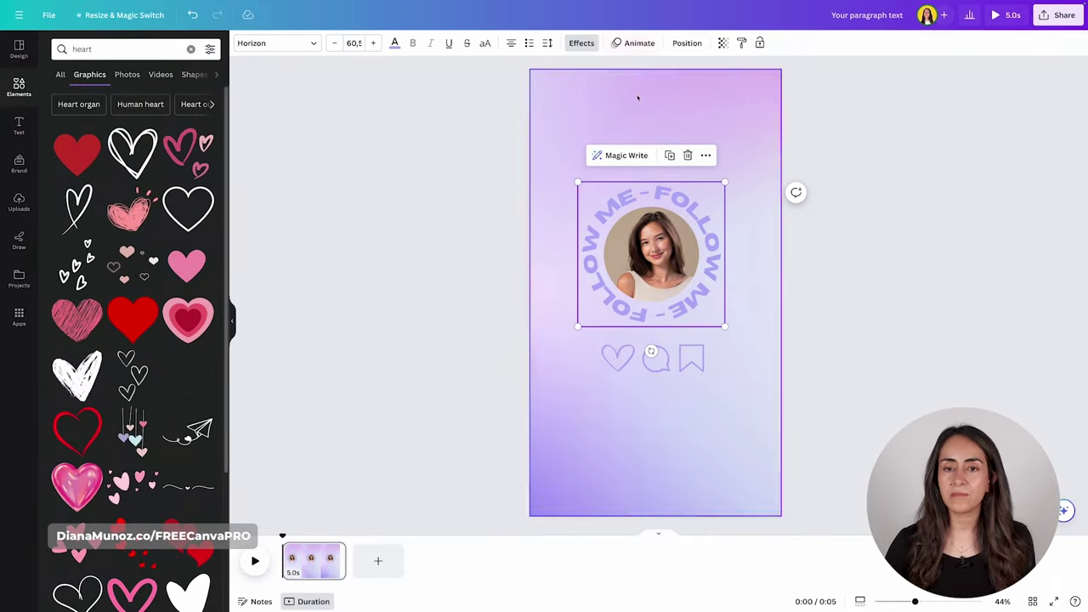
click(641, 45)
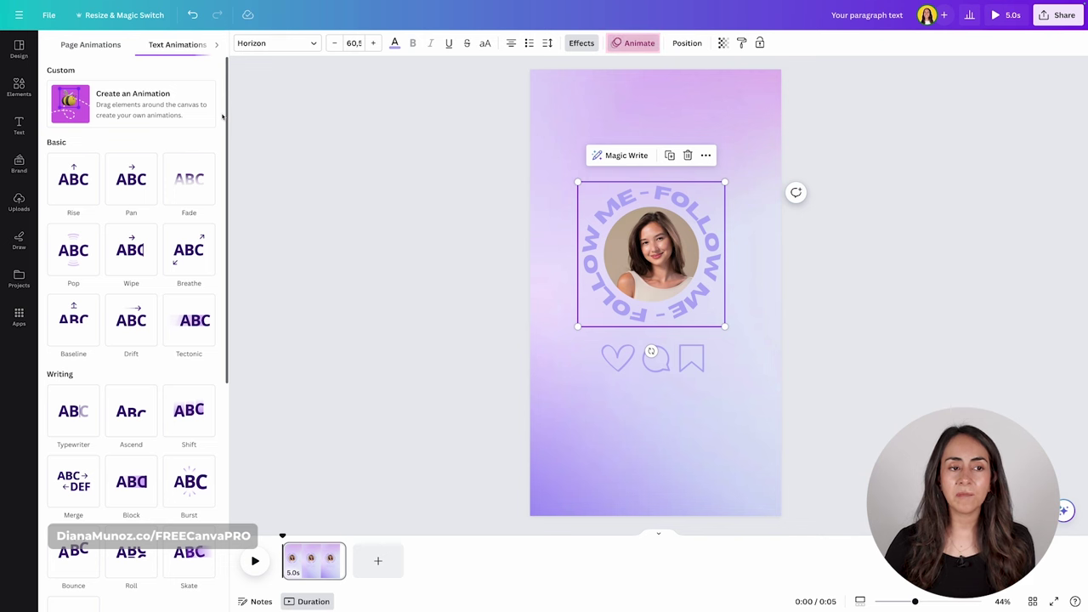
scroll(221, 116, down, 5)
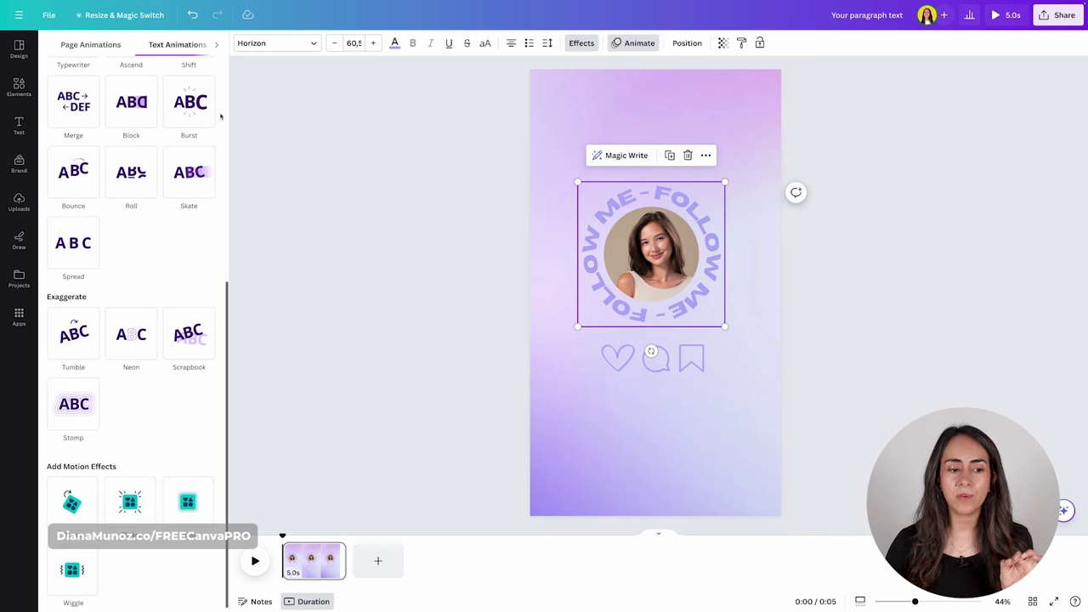
click(72, 499)
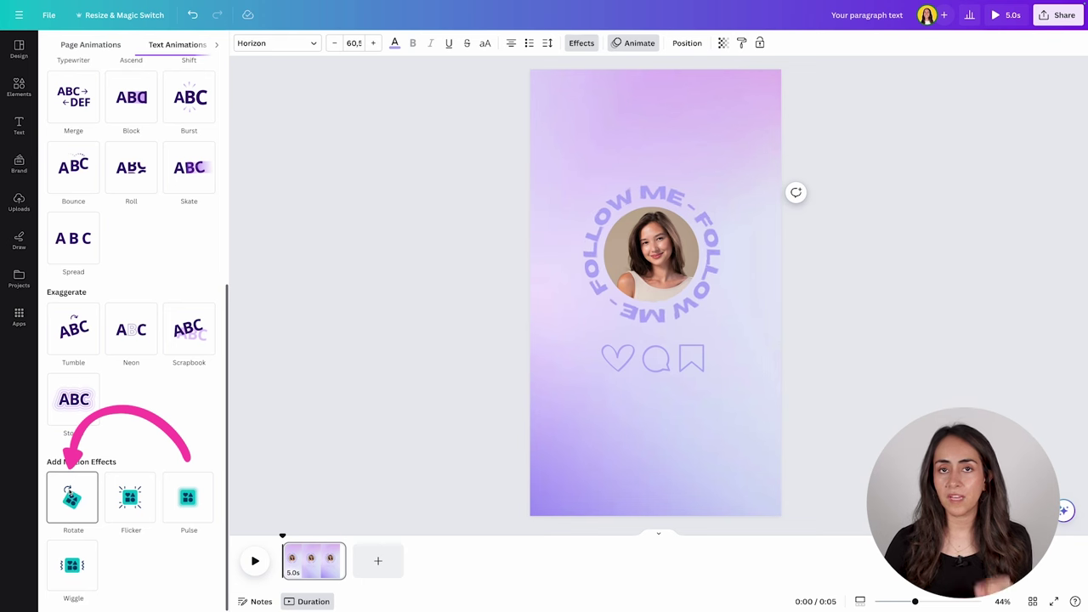
click(77, 508)
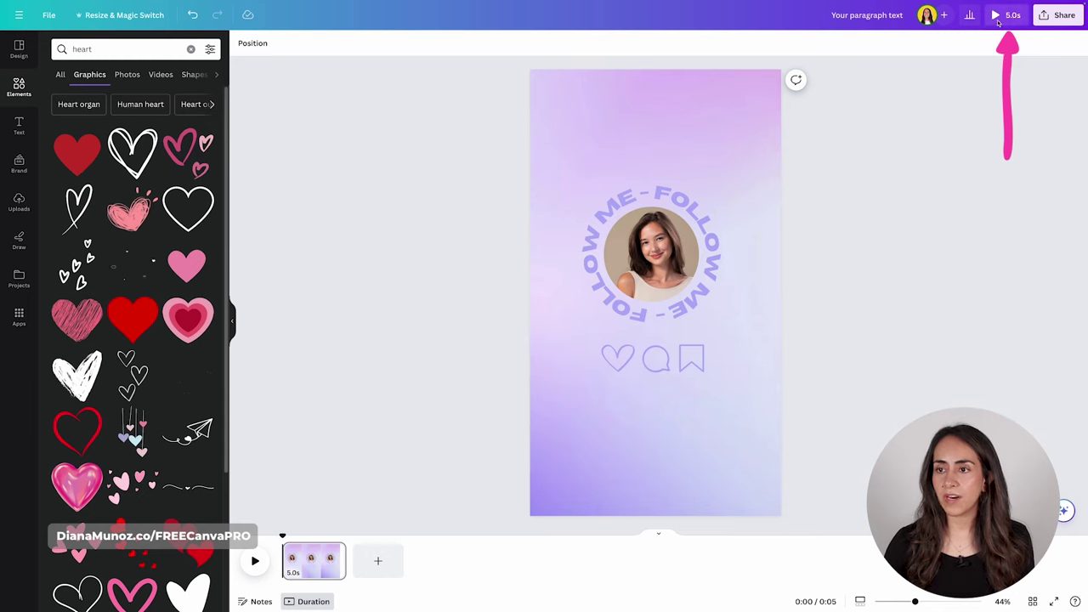
click(999, 22)
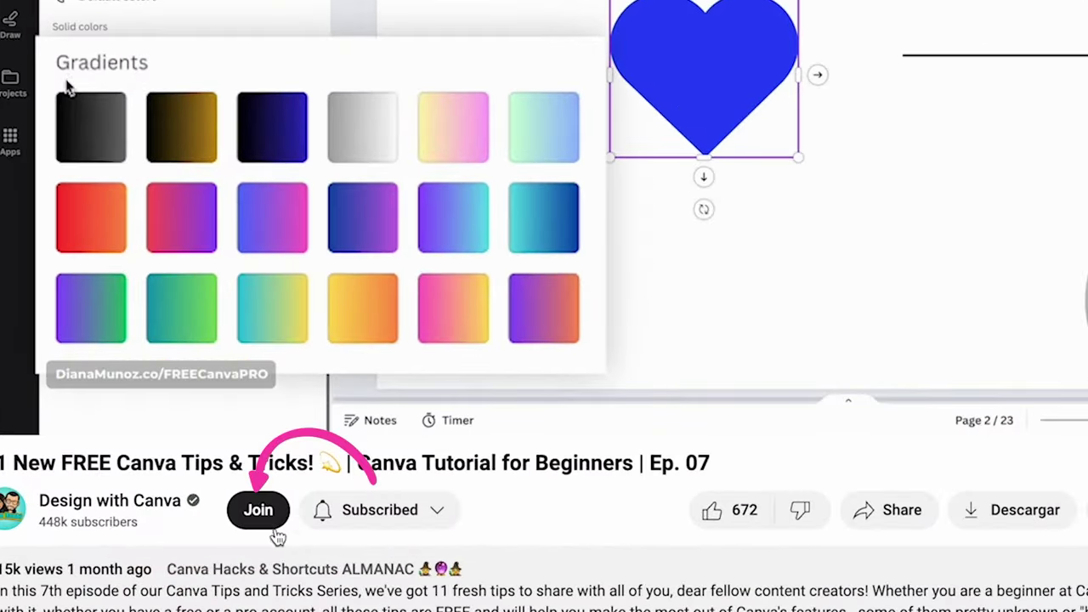
click(260, 510)
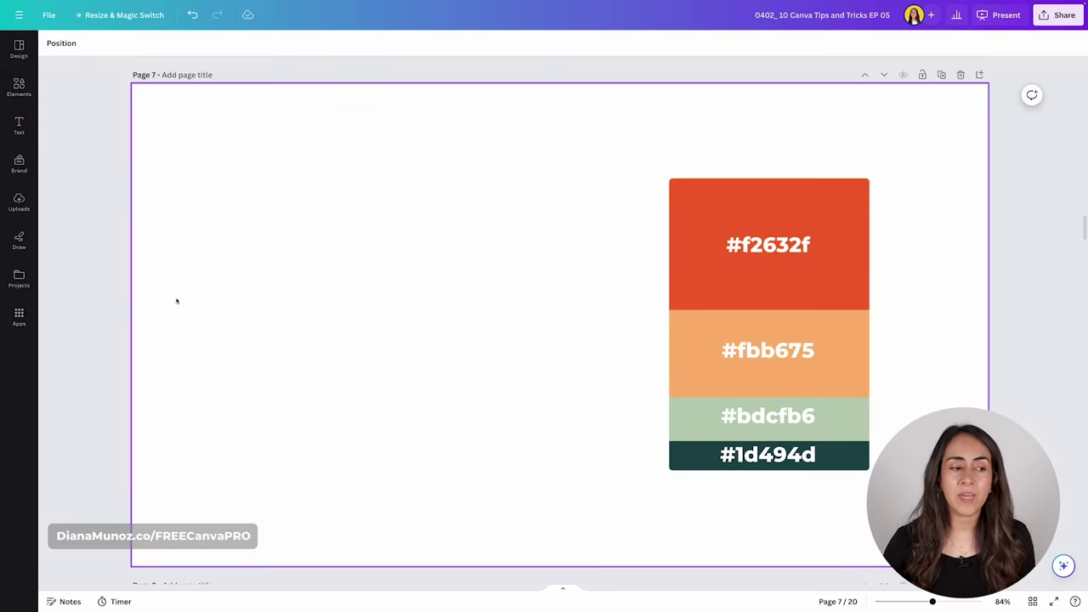
Find the Gradient Generator app with a "gradient" search and place its initial gradient in the upper-left corner of page 7
click(28, 320)
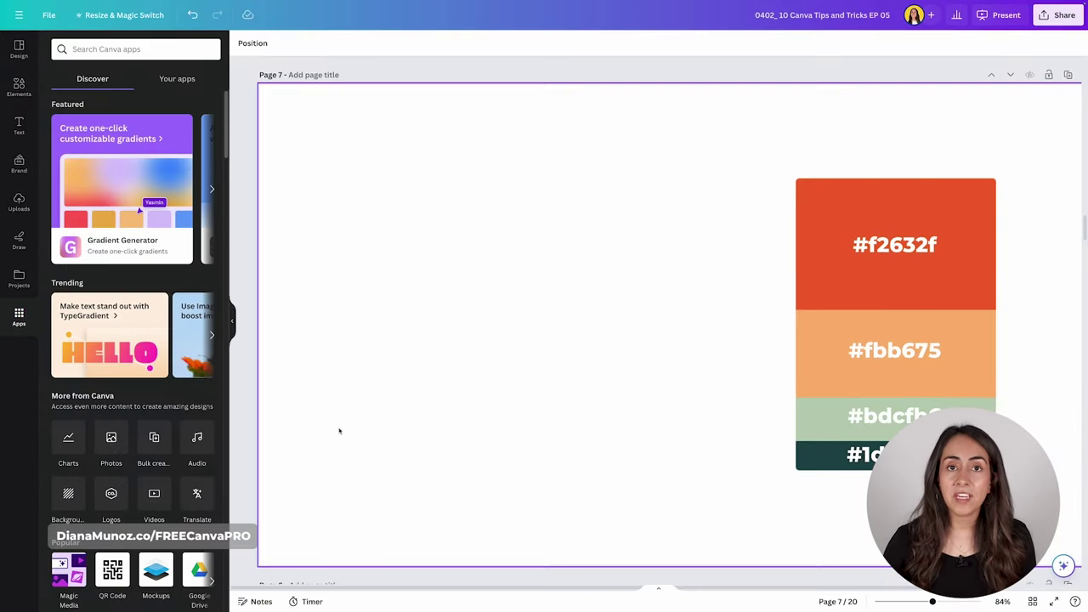
click(135, 49)
text(gradient)
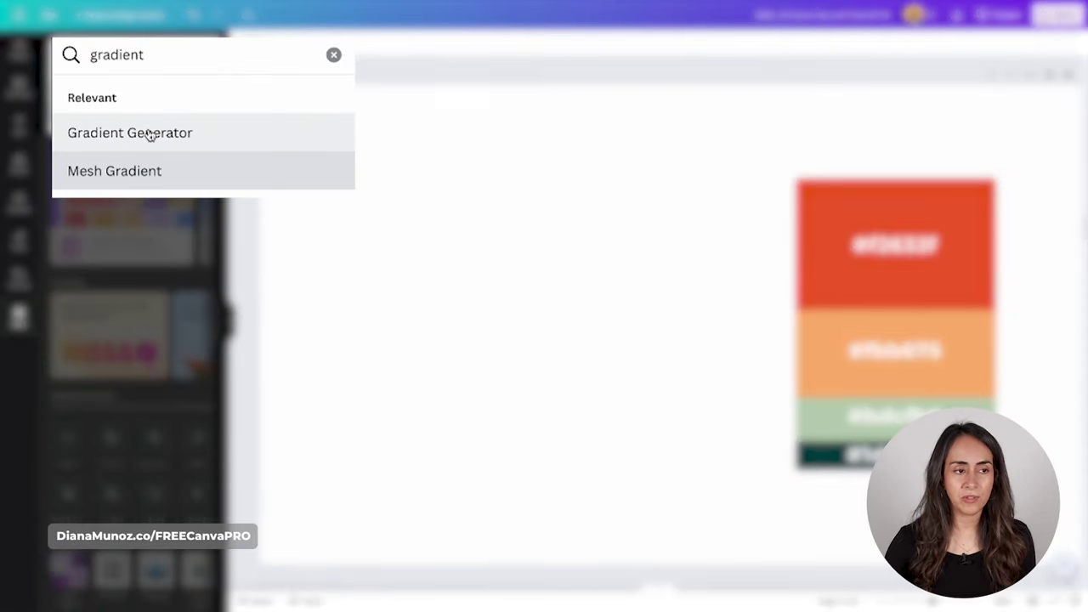
click(149, 136)
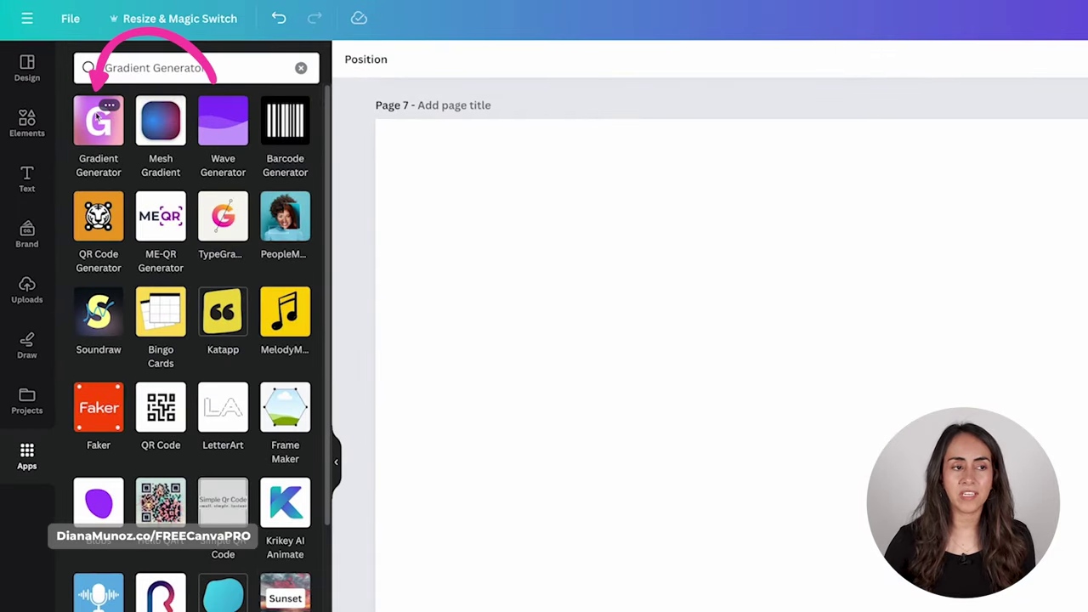
click(102, 125)
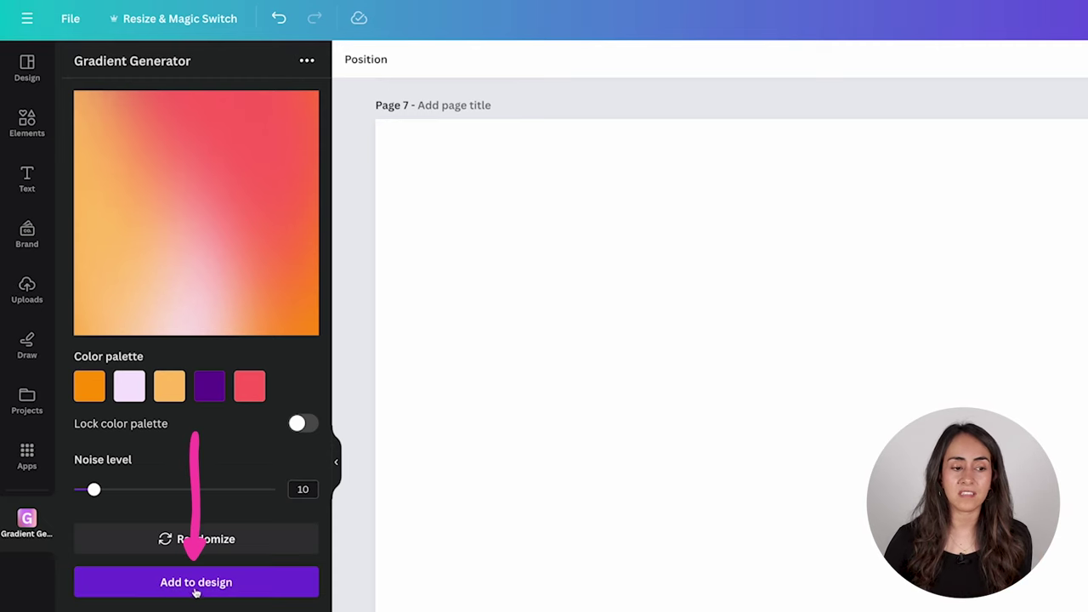
click(229, 587)
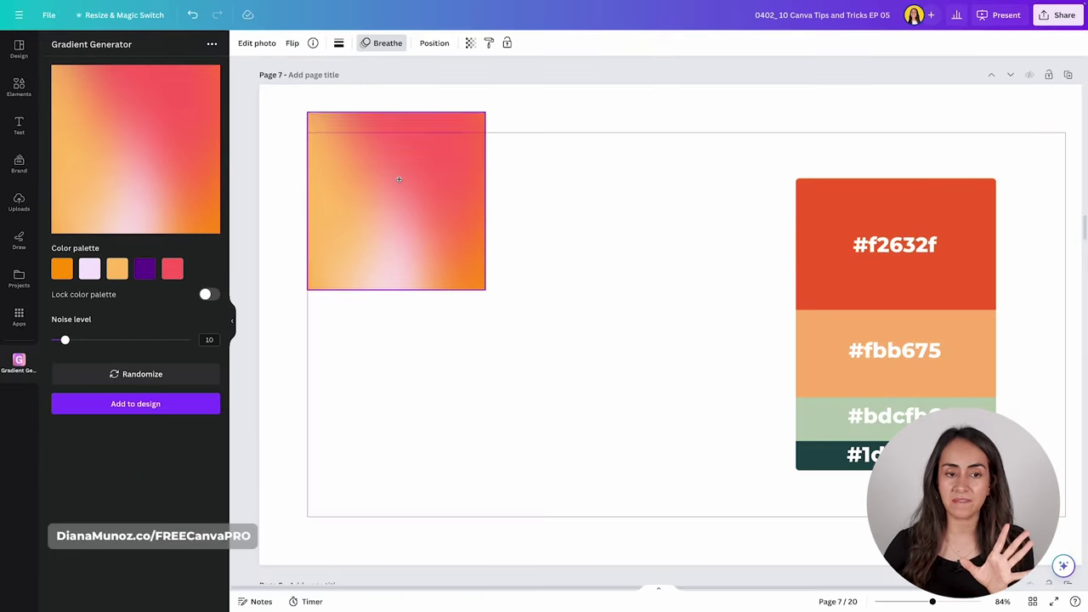
drag(400, 175, 368, 166)
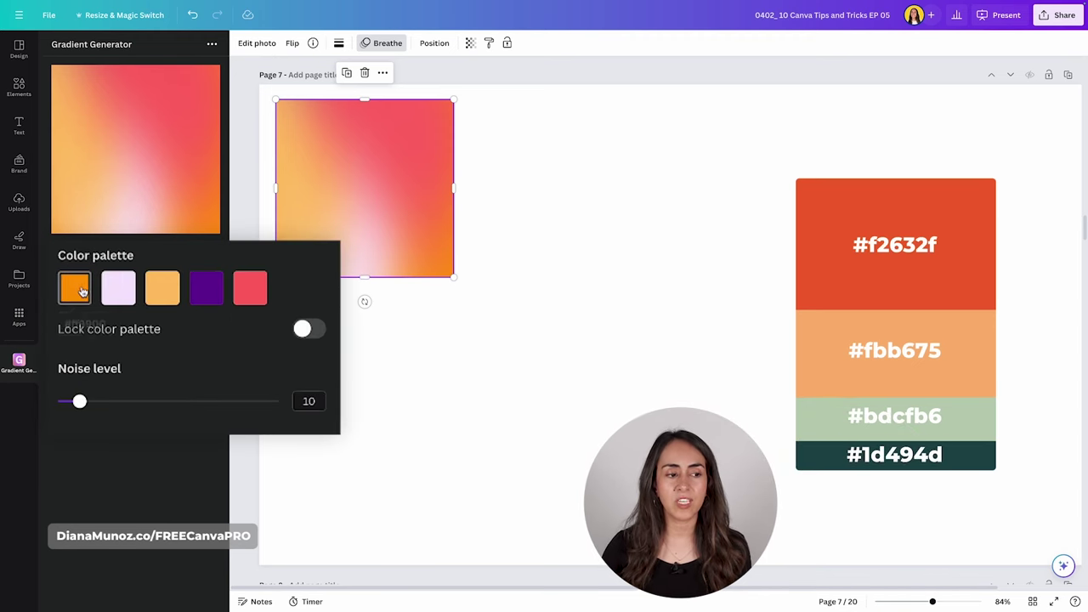
Set the first two colours of the gradient's palette to #F2632F and #FBB675
click(81, 290)
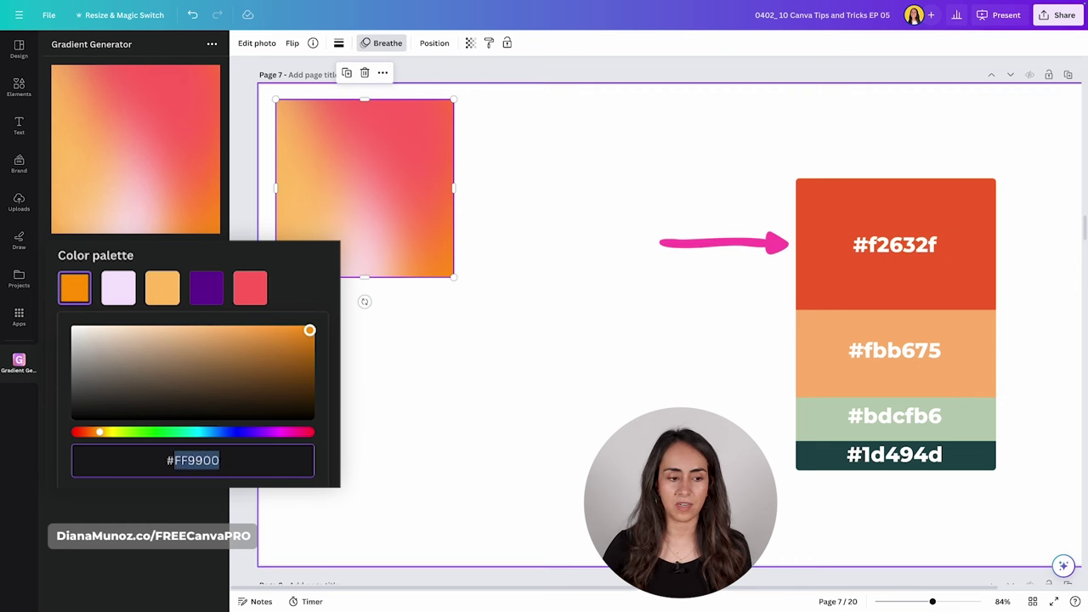
text(F)
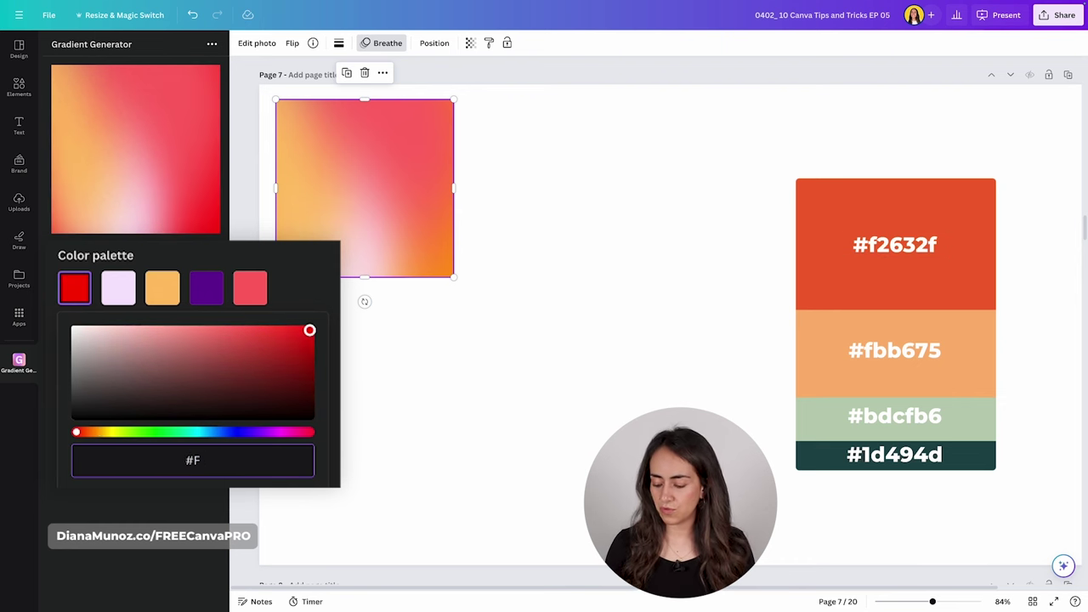
text(2632F)
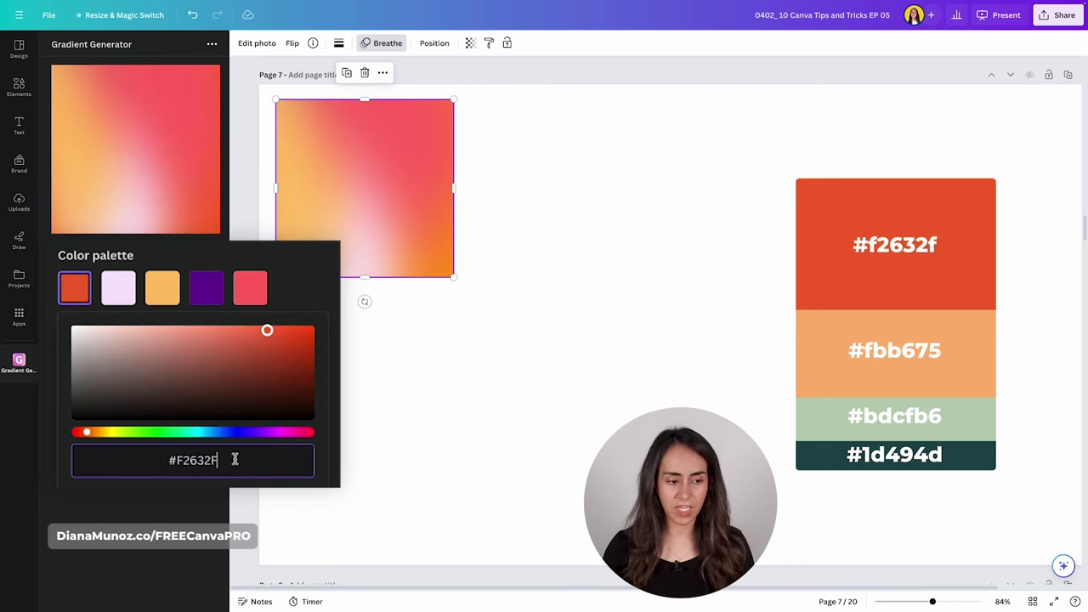
click(121, 289)
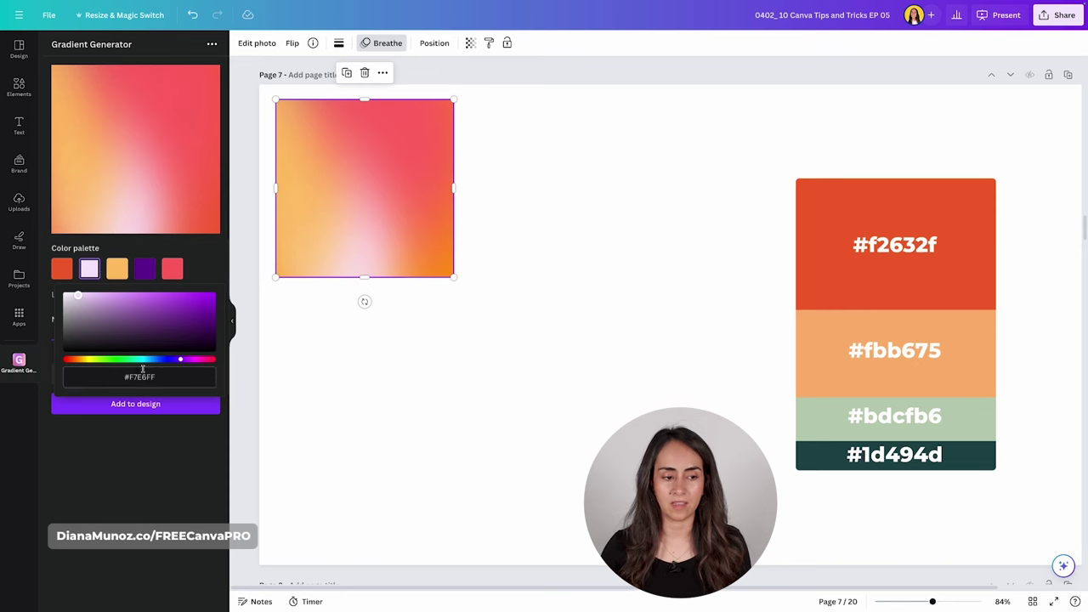
text(#fbb675)
Set the third palette colour to #BDCFB6 and the fourth to #1D494D
click(118, 269)
triple_click(139, 376)
text(#bdcfb6)
click(145, 269)
triple_click(139, 377)
text(#1d494d)
Change the fifth palette colour to a light peach
click(172, 269)
triple_click(140, 376)
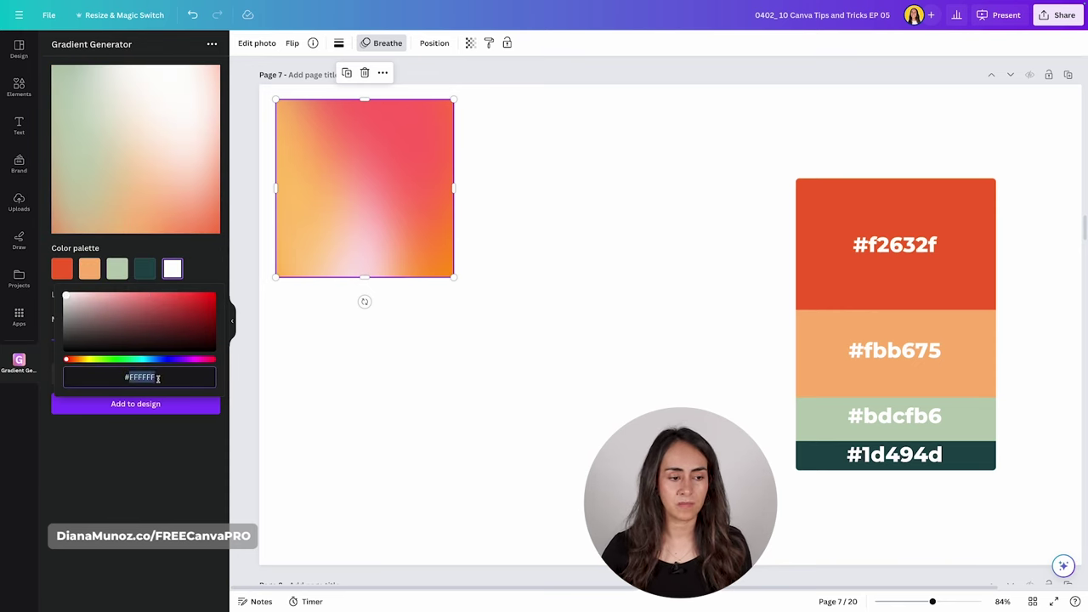
text(#FBB675)
click(192, 253)
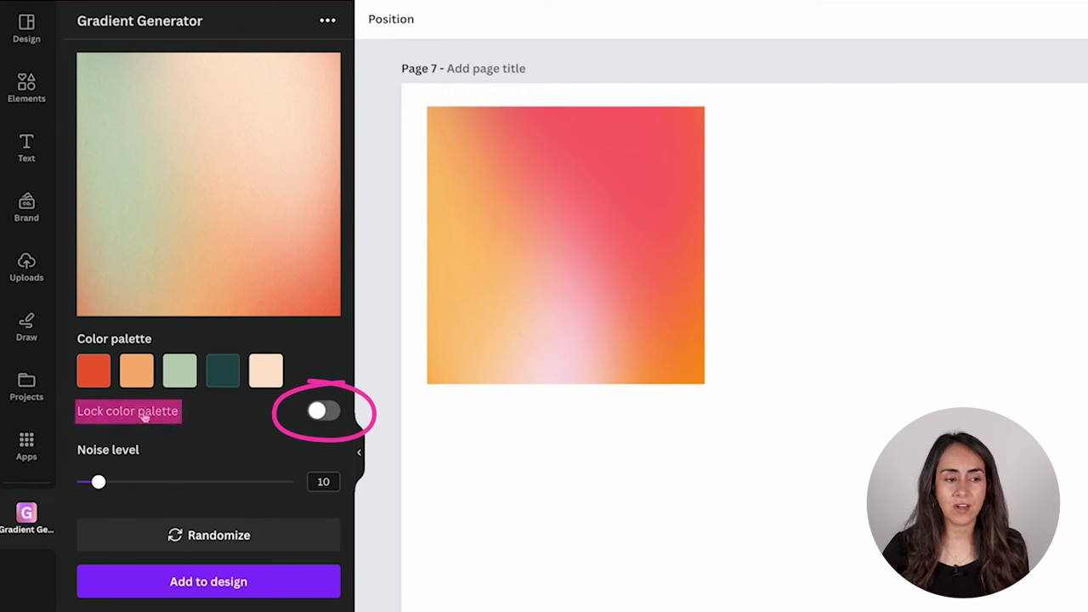
Lock the color palette and randomize the gradient repeatedly until it blends peach and orange-red into dark teal
click(327, 412)
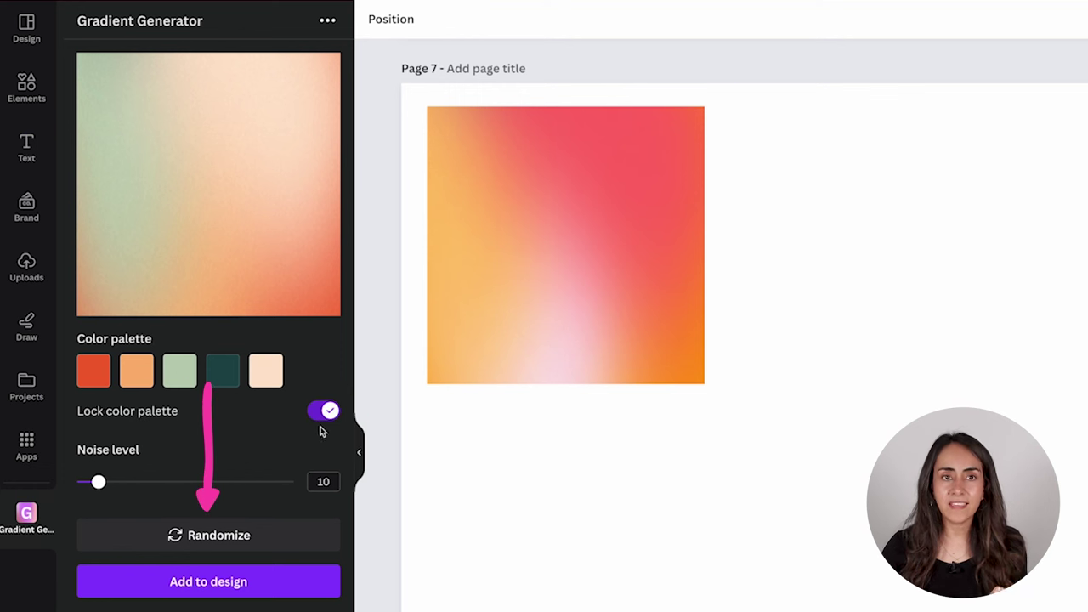
click(227, 543)
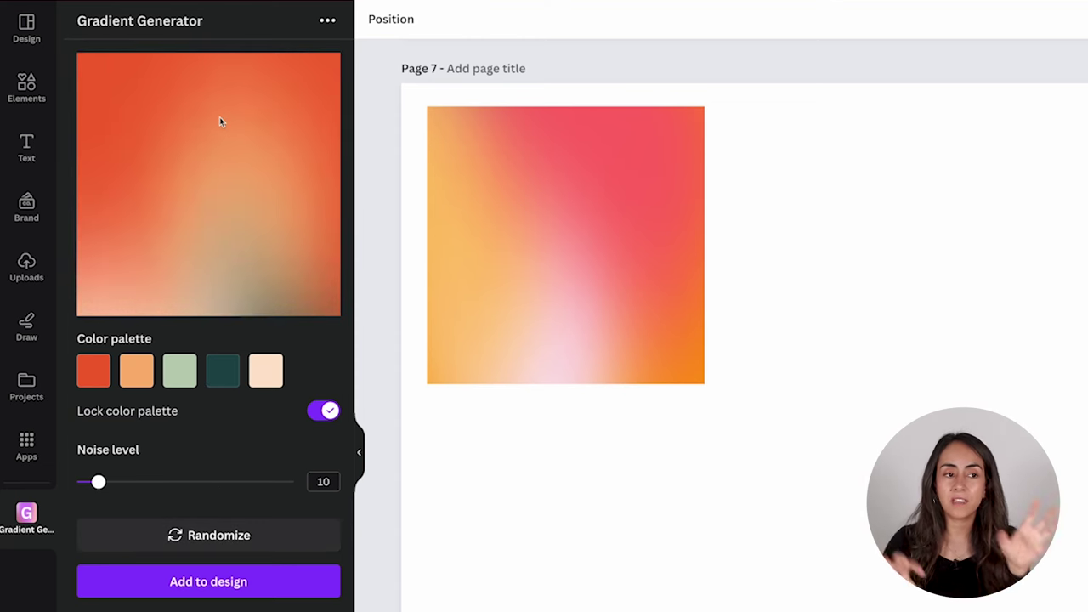
click(217, 548)
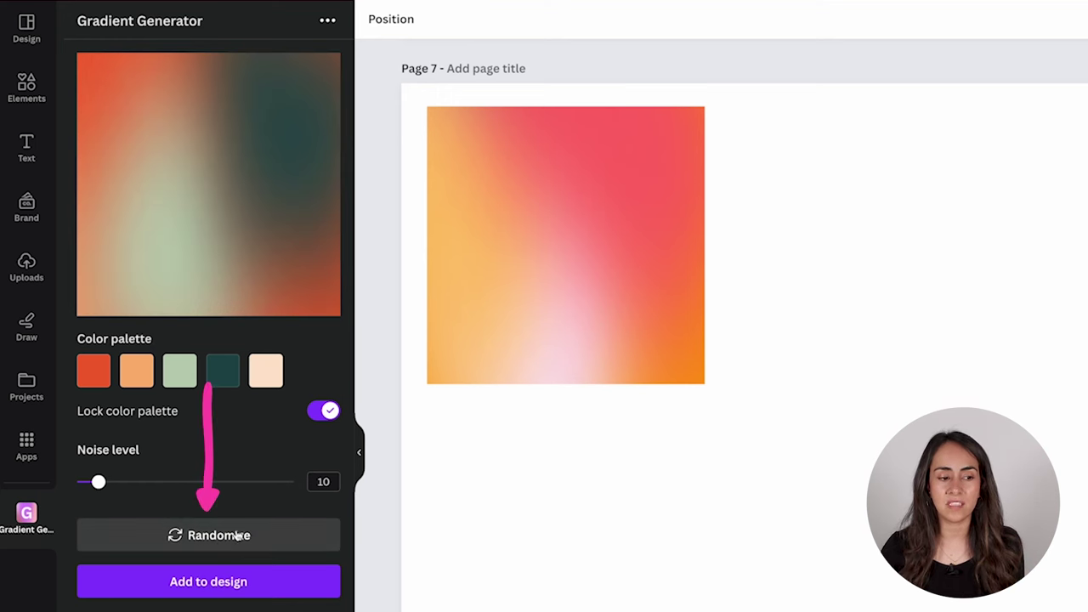
click(242, 545)
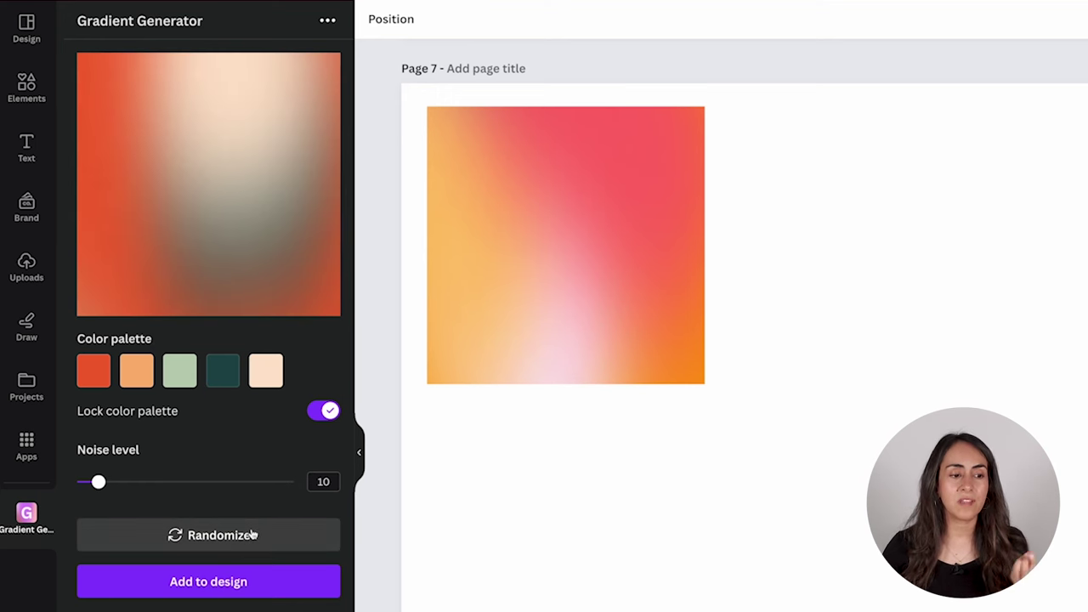
click(251, 534)
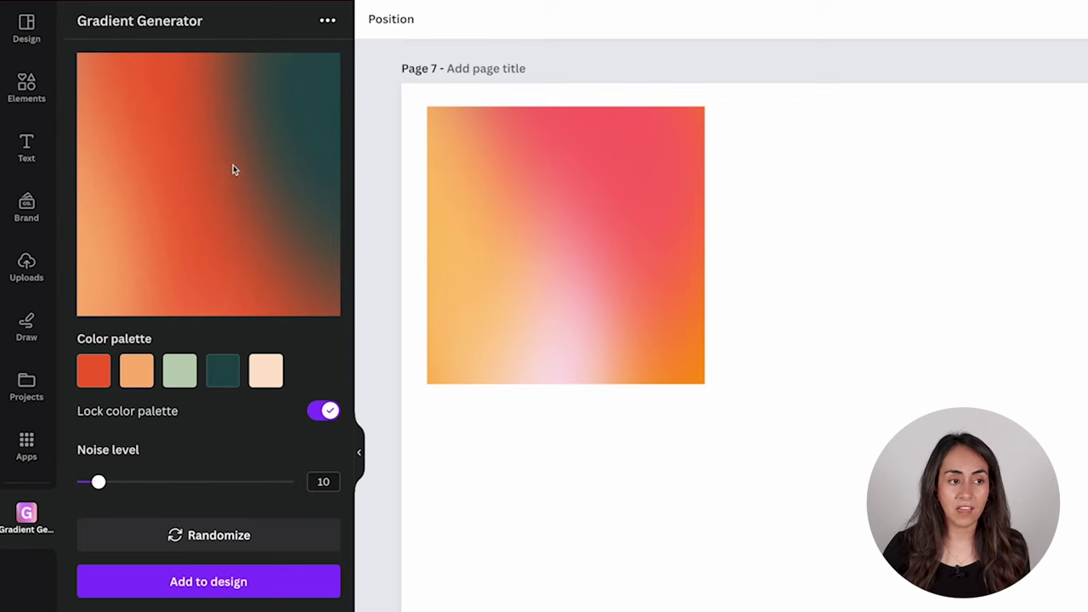
Add the randomized gradient to the page three times, with noise levels of 10, 0 and 24
click(217, 585)
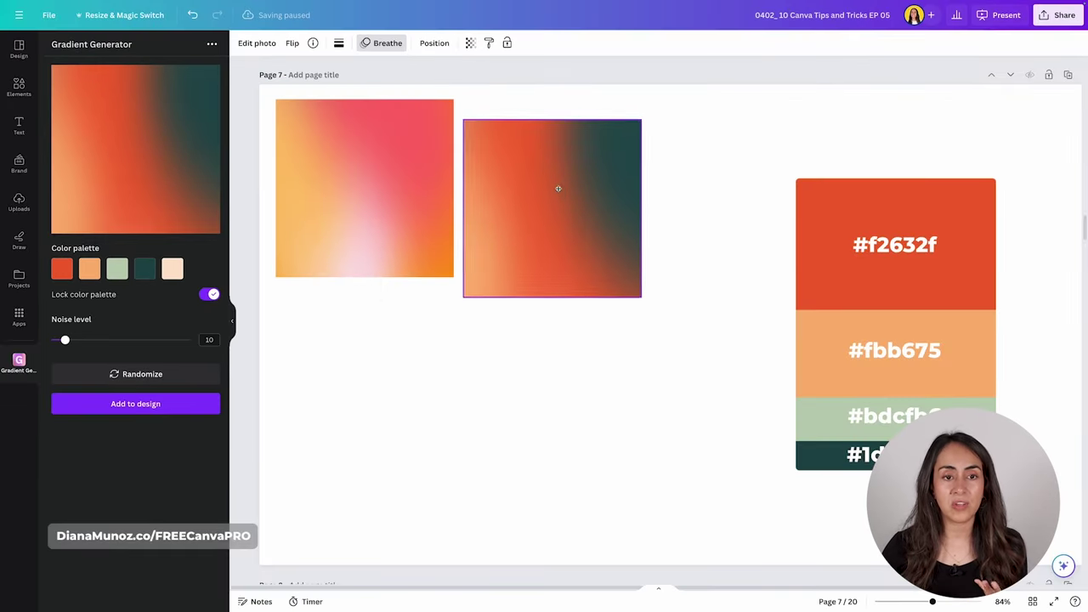
drag(559, 188, 572, 171)
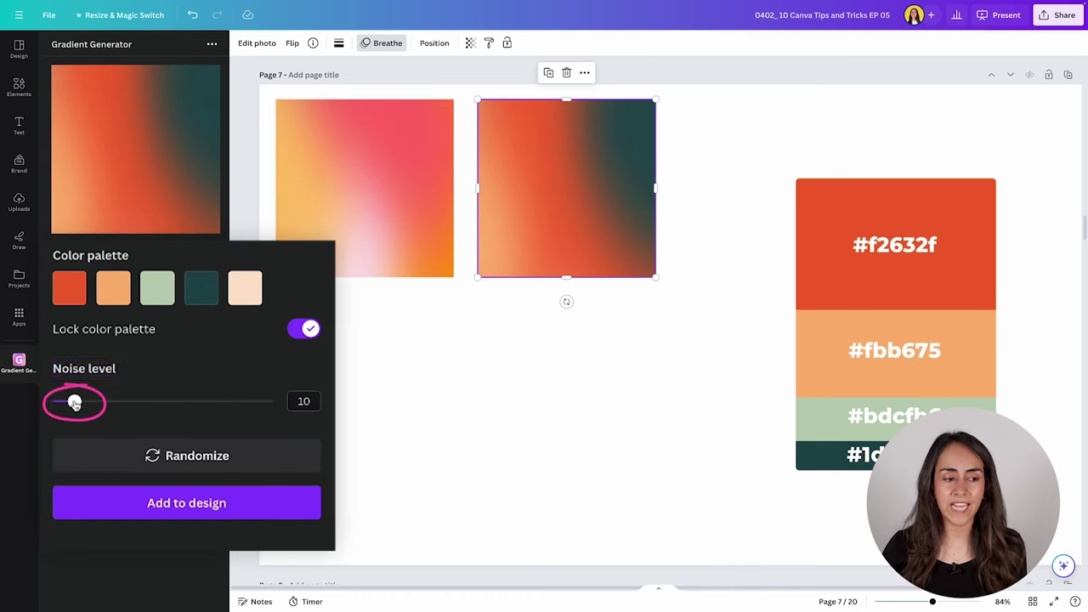
drag(75, 403, 212, 403)
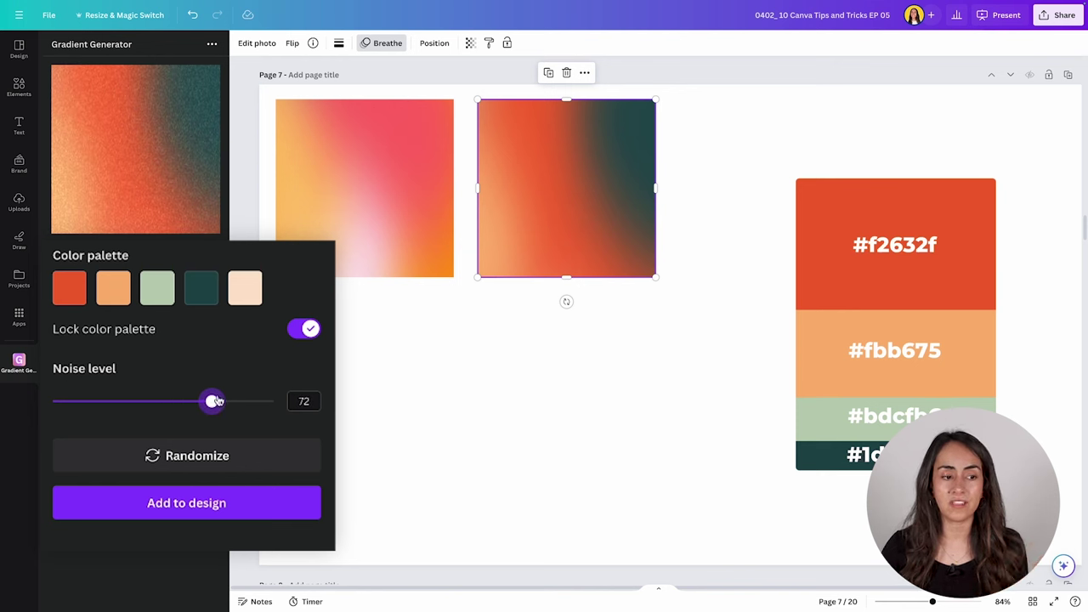
drag(212, 403, 46, 414)
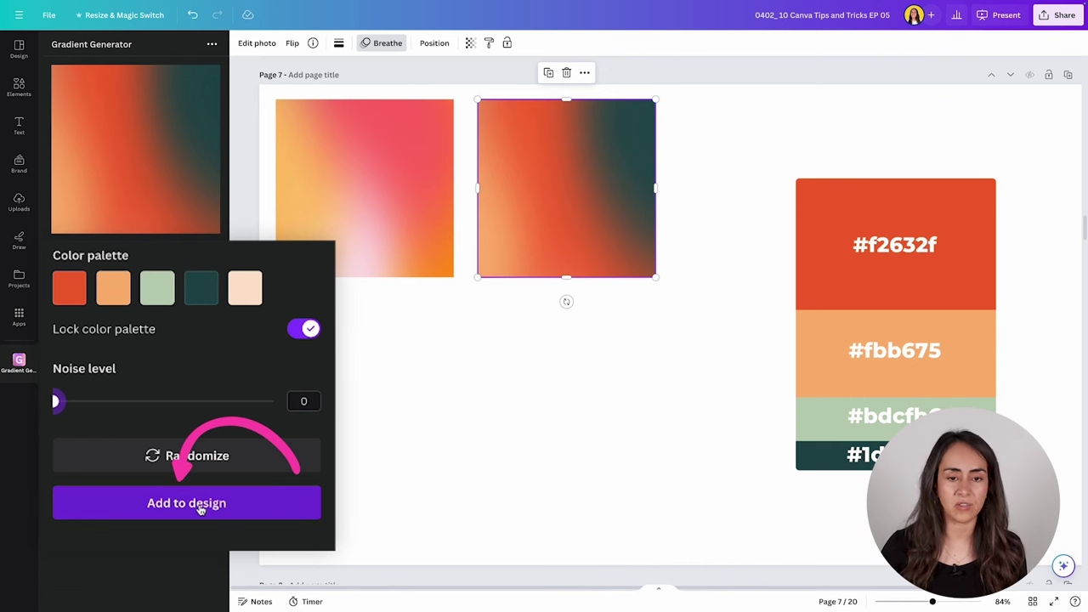
click(202, 508)
drag(55, 401, 106, 412)
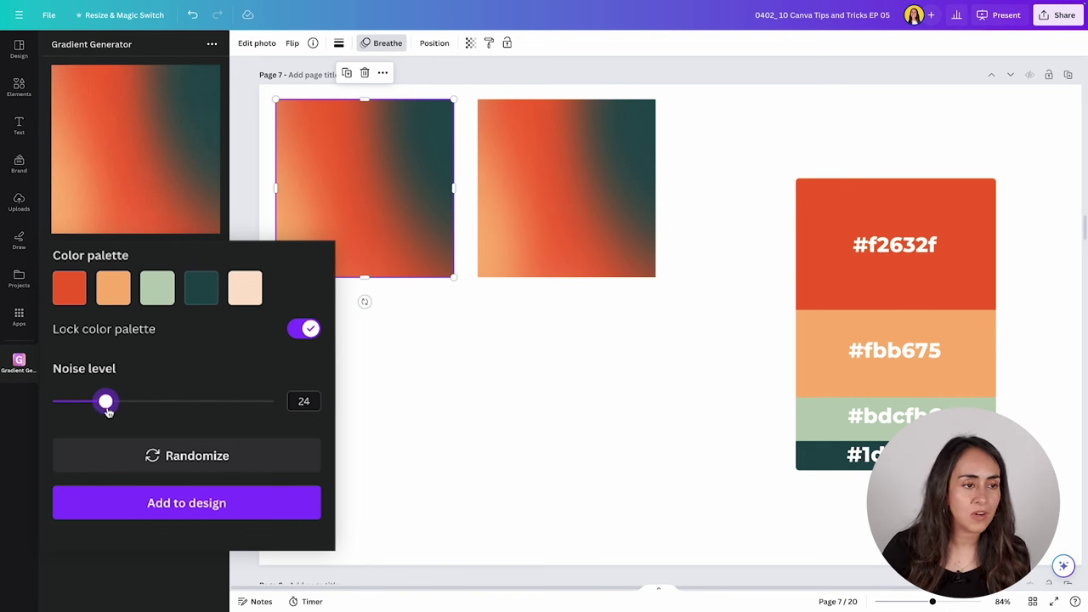
click(204, 508)
Line up the three orange and teal gradients in a row and delete the original pink and yellow gradient
drag(374, 188, 741, 389)
shift+click(566, 187)
shift+click(364, 187)
click(408, 213)
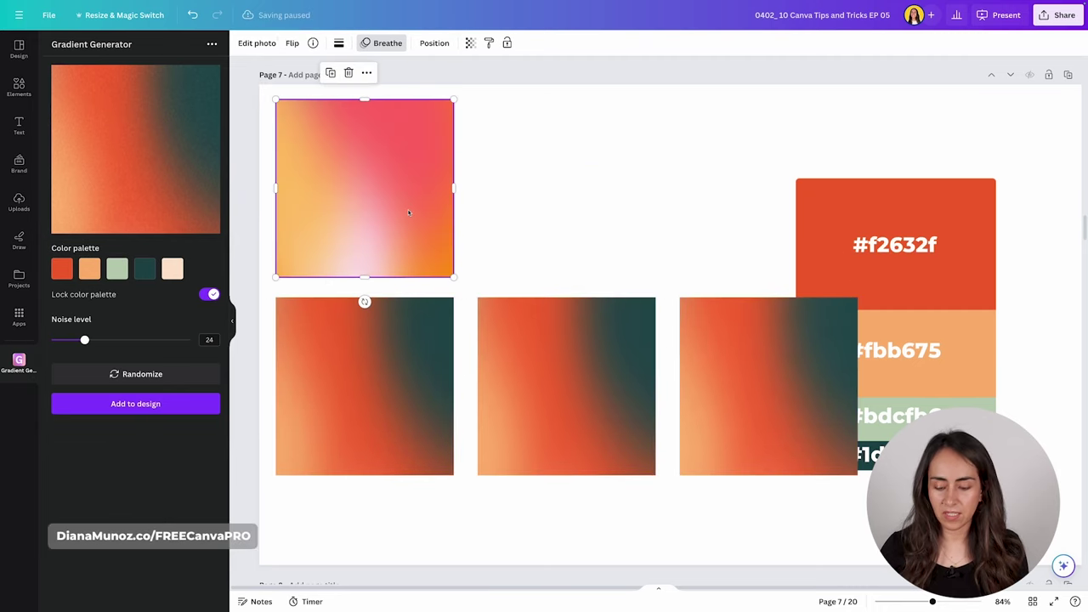
key(Delete)
Shift the hex-code colour palette right until it clears the gradients, and move the row of three gradients up to mid-page
drag(802, 151, 930, 496)
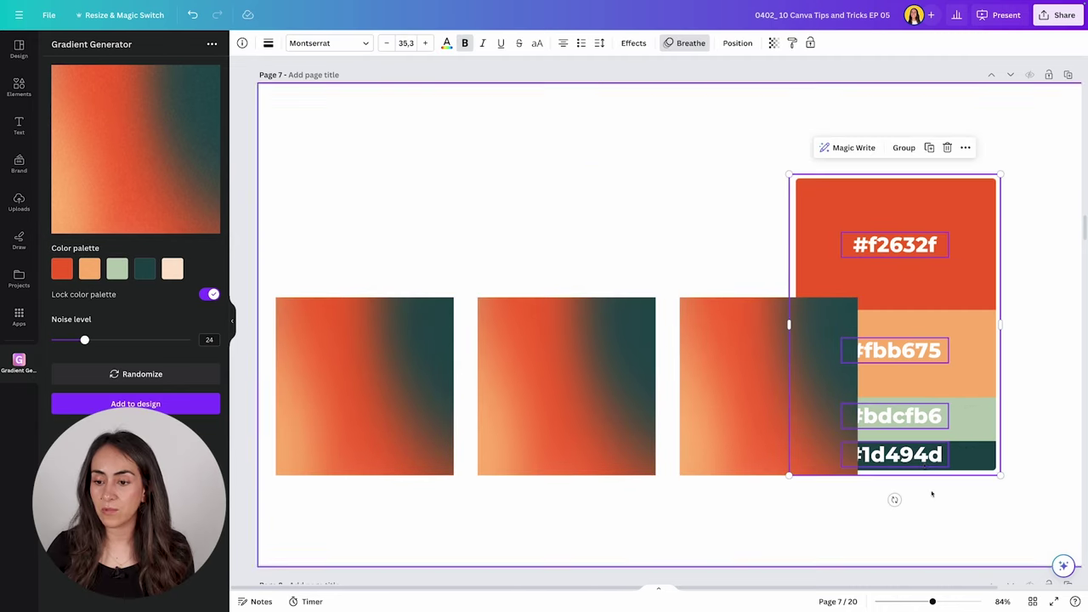
key(shift+Right)
key(shift+Right)
key(shift+Right)
key(shift+Right)
key(shift+Right)
key(shift+Right)
key(shift+Right)
key(shift+Right)
key(shift+Right)
key(shift+Right)
key(shift+Right)
key(shift+Right)
key(shift+Right)
key(shift+Right)
drag(802, 510, 356, 336)
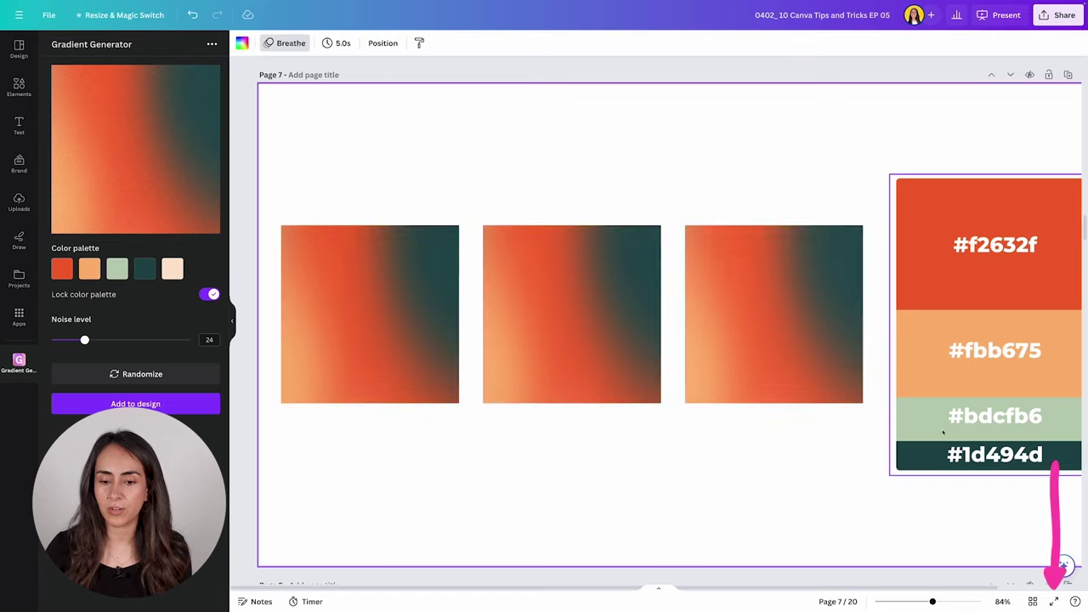
View the page in full screen to compare the three gradients' noise levels, and return to the editor
click(1053, 601)
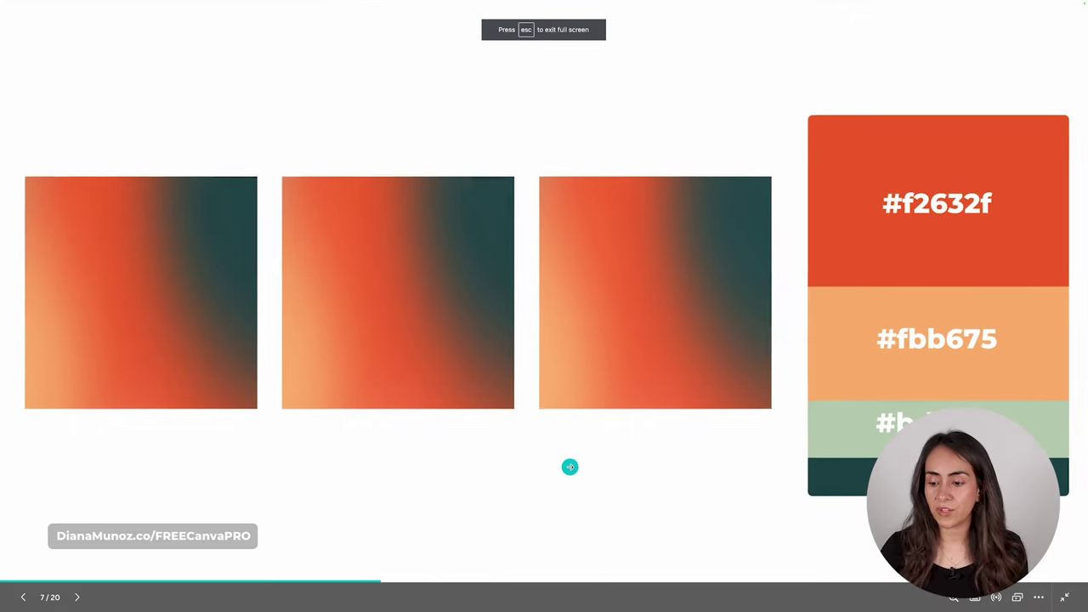
key(Escape)
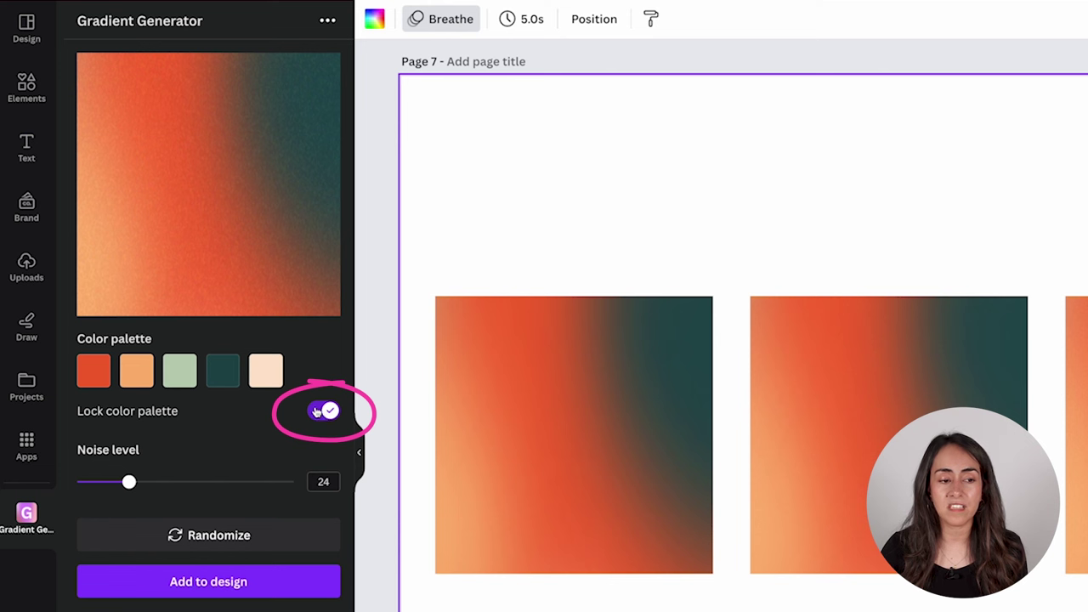
Unlock the colour palette in the Gradient Generator and randomize the gradient five times to get new colour combinations
click(317, 411)
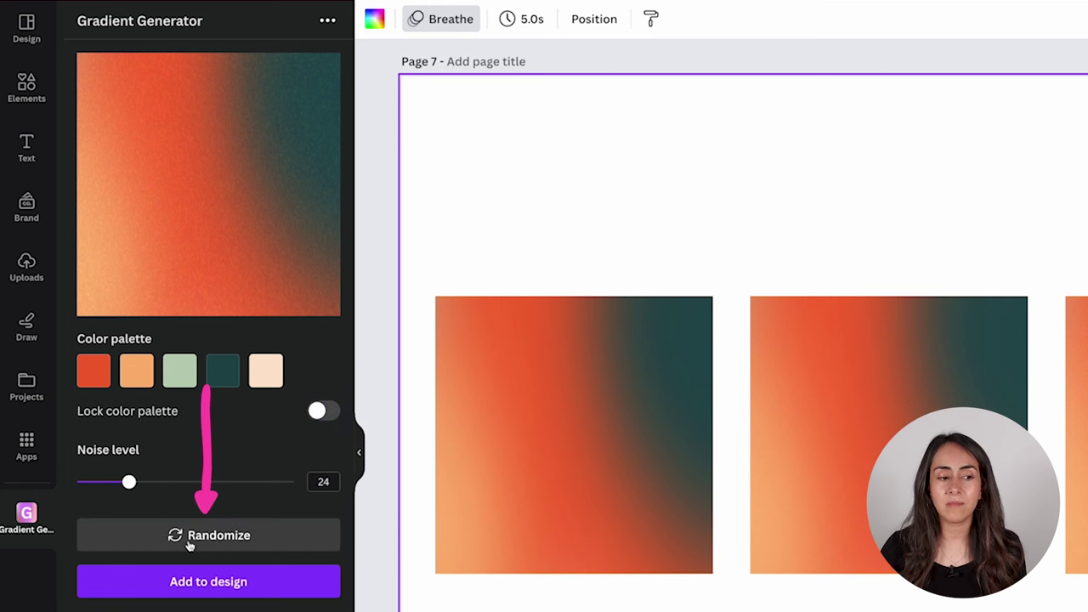
click(218, 541)
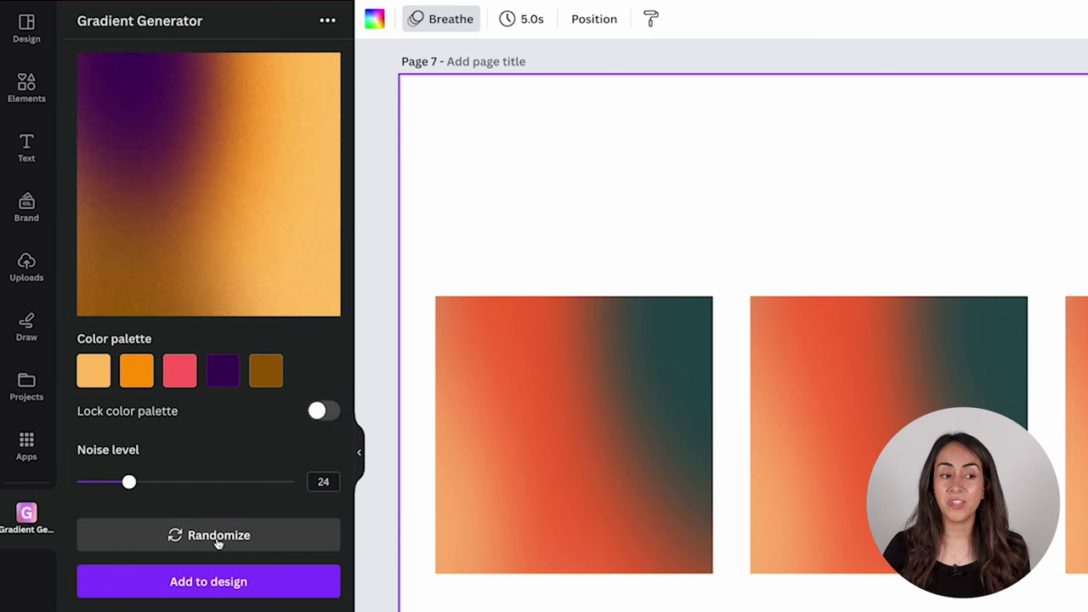
click(218, 541)
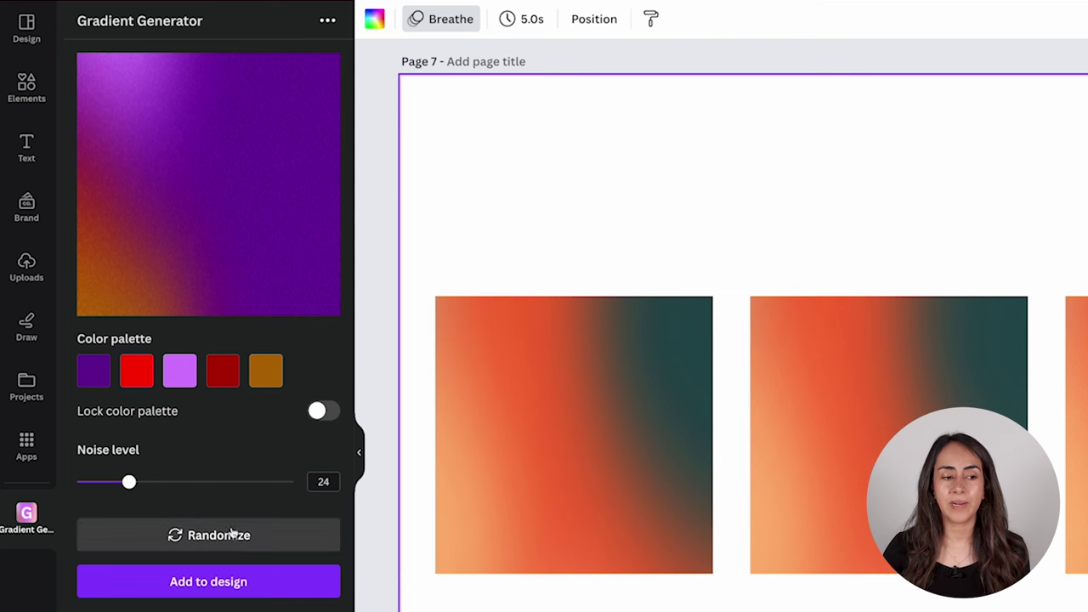
click(232, 532)
click(233, 533)
click(247, 537)
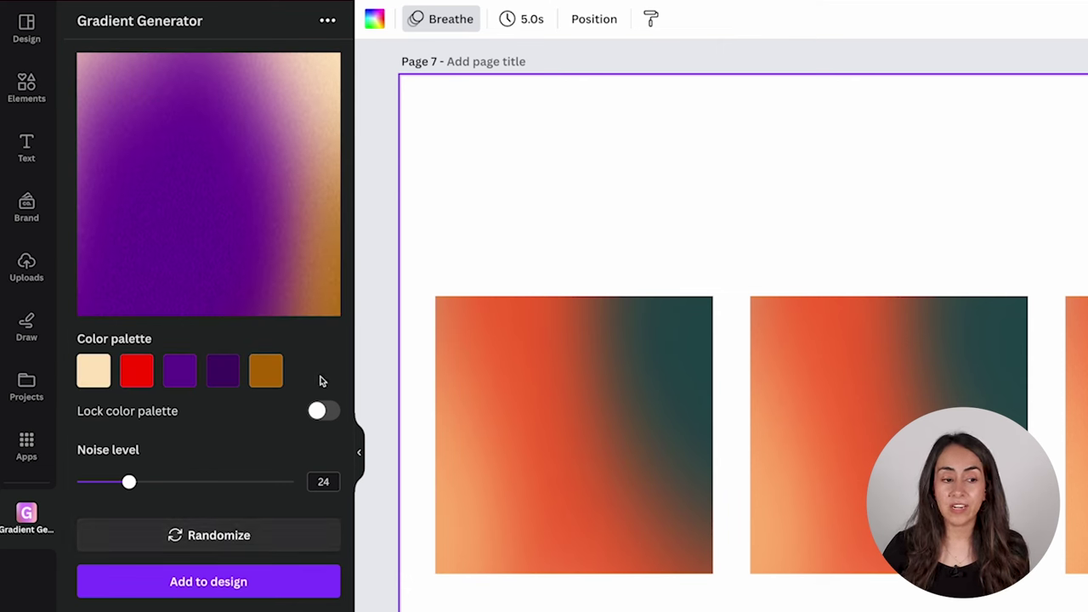
Lock the cream, red, purple and brown colour palette and randomize the gradient four times within those colours
click(323, 412)
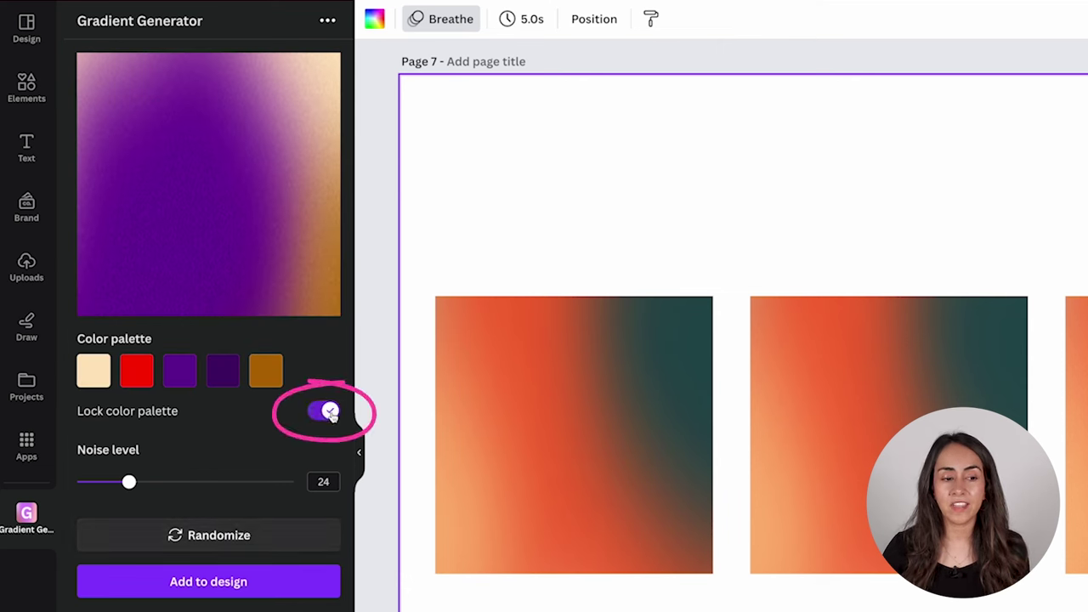
click(220, 537)
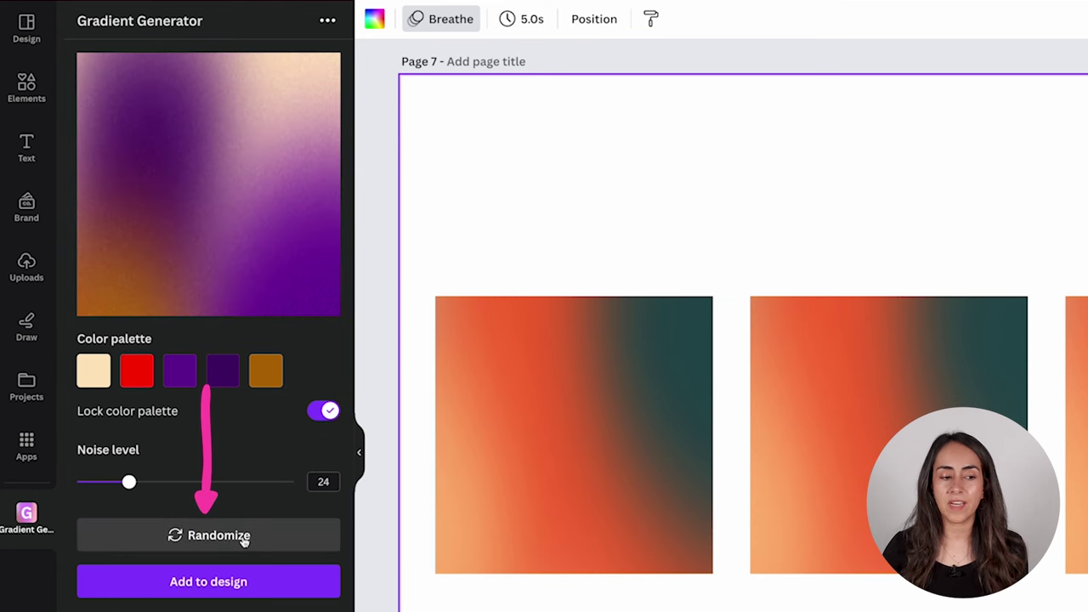
click(244, 539)
click(249, 534)
click(244, 536)
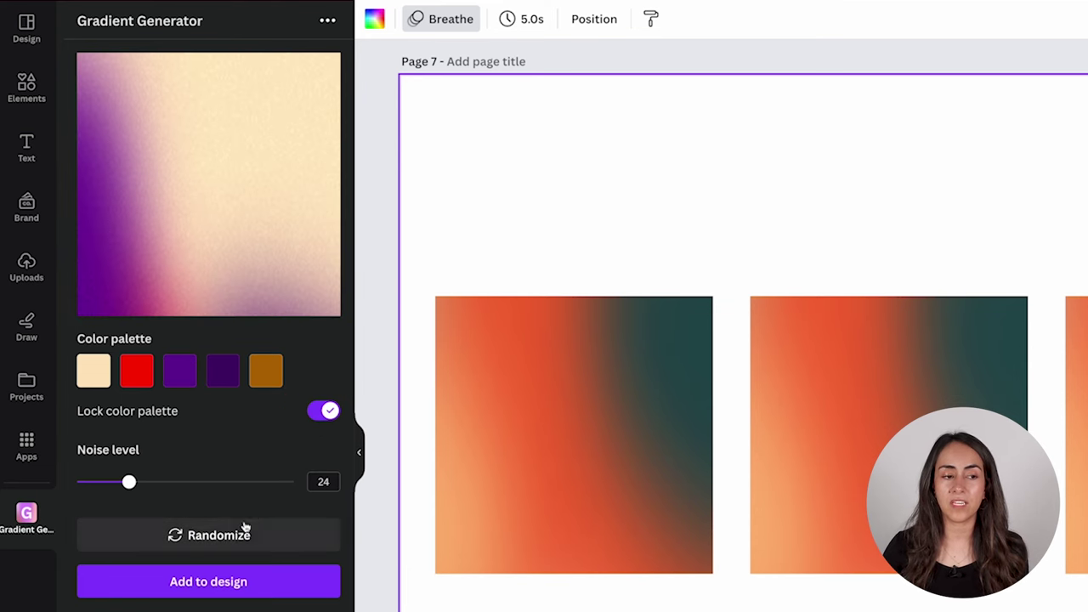
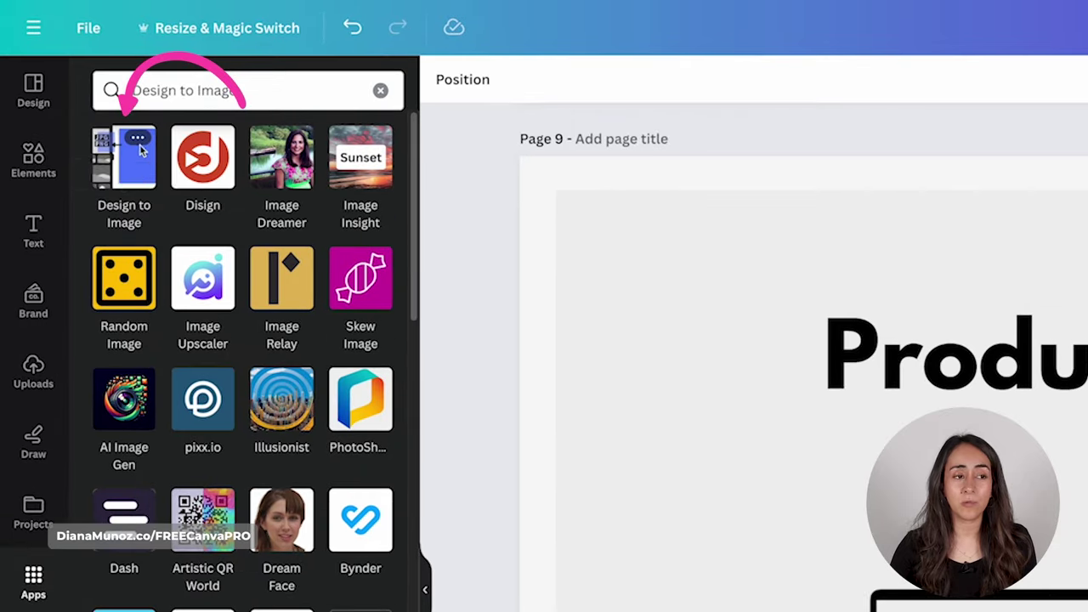
Open the Design to Image app and start an image conversion with PNG as the file type
click(111, 151)
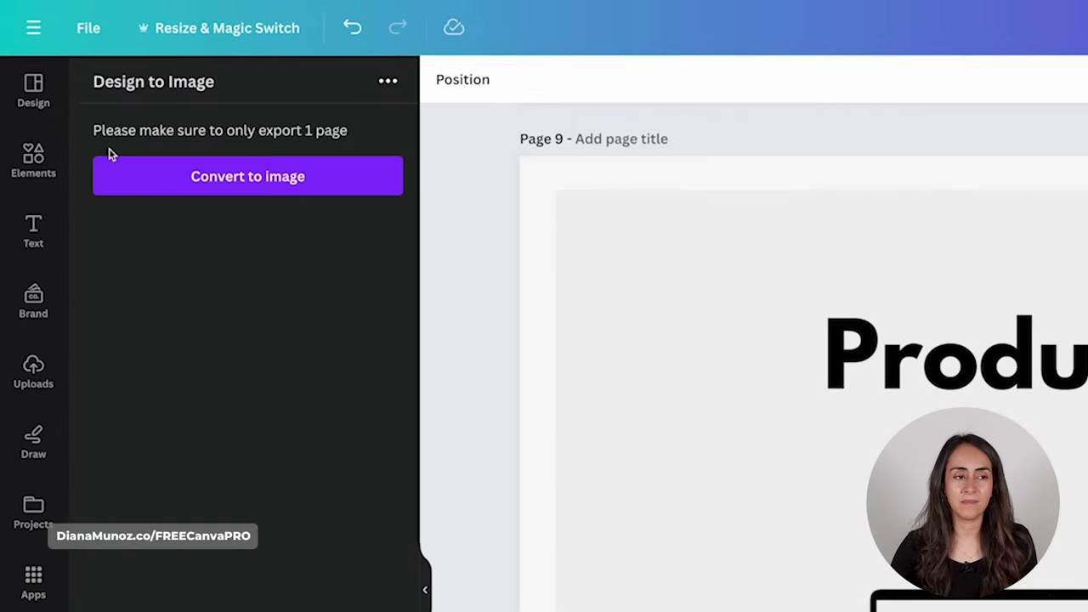
click(259, 188)
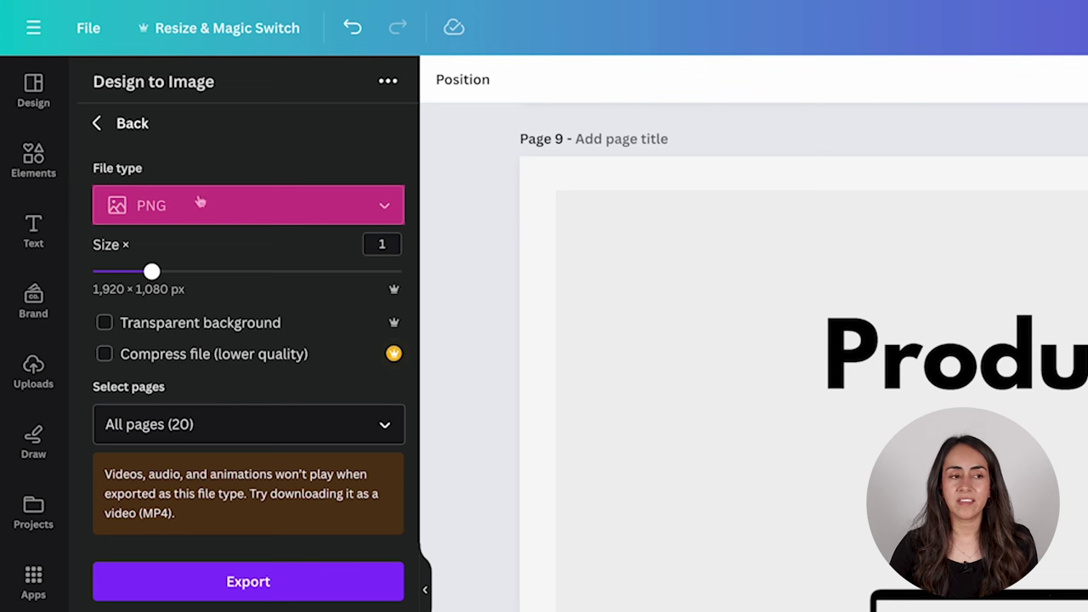
click(198, 203)
click(232, 199)
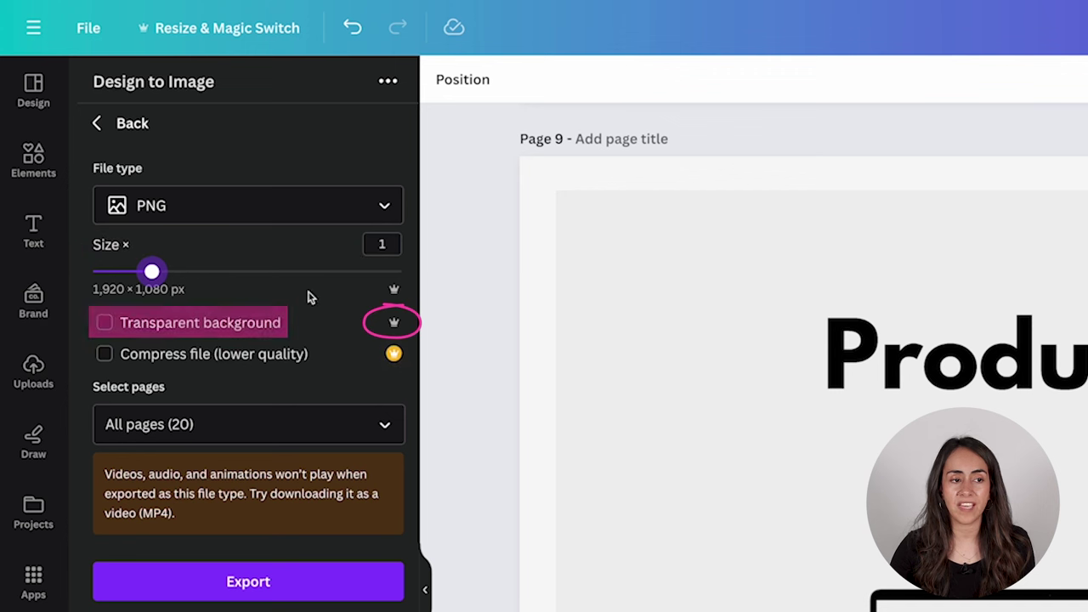
click(254, 361)
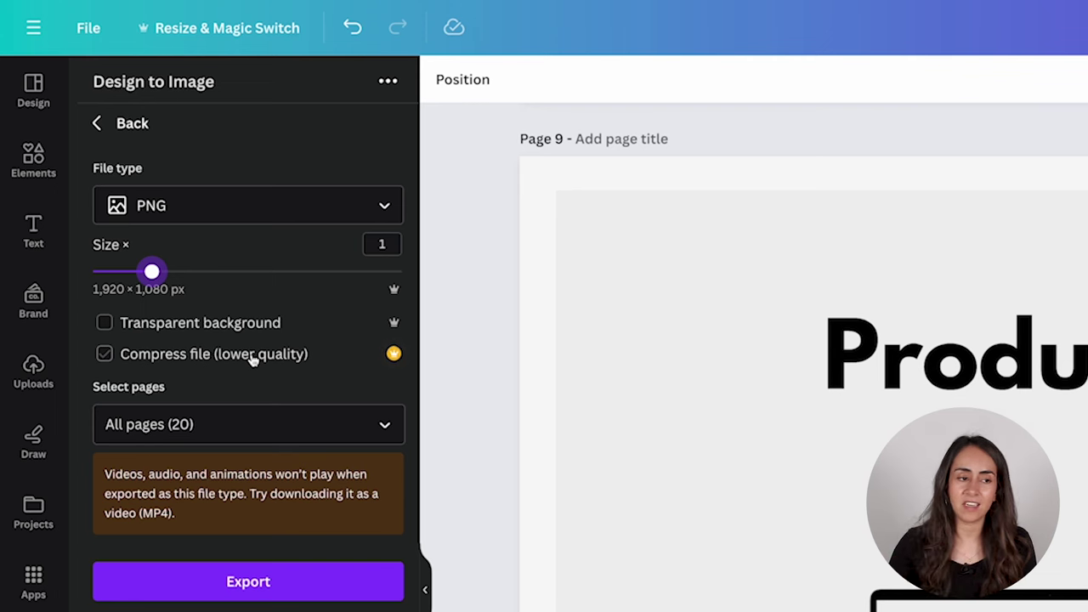
Deselect all pages, choose only Page 8 and export it as an image
click(389, 427)
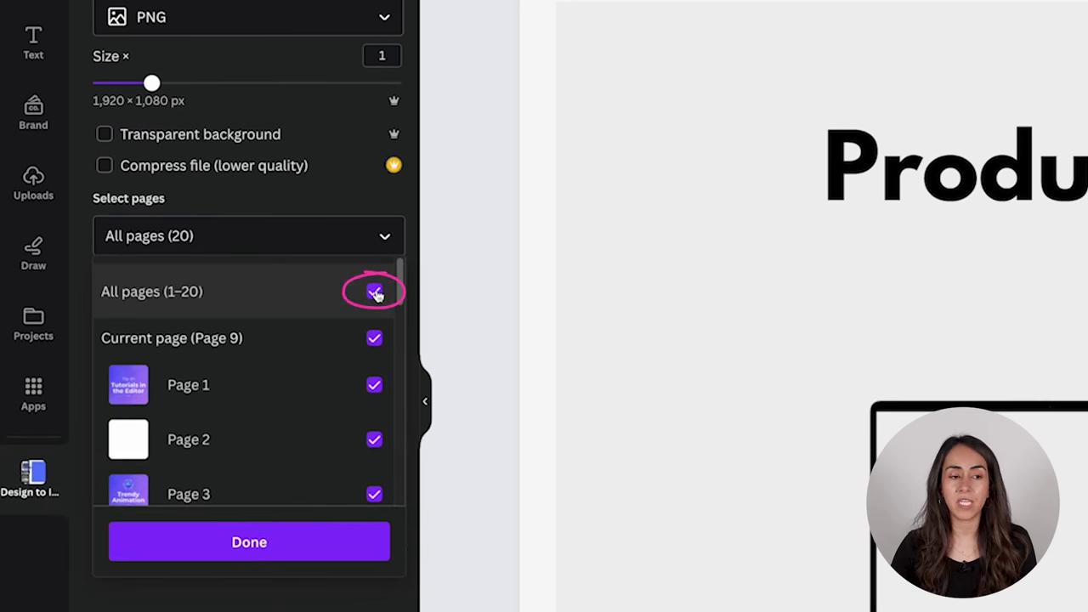
click(375, 293)
scroll(377, 314, down, 5)
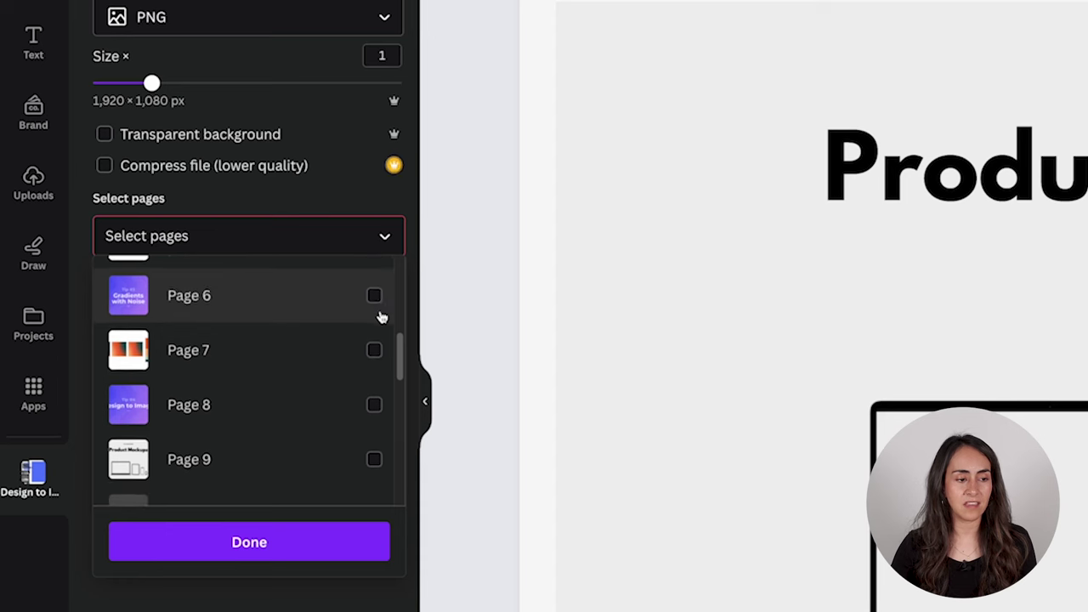
click(375, 401)
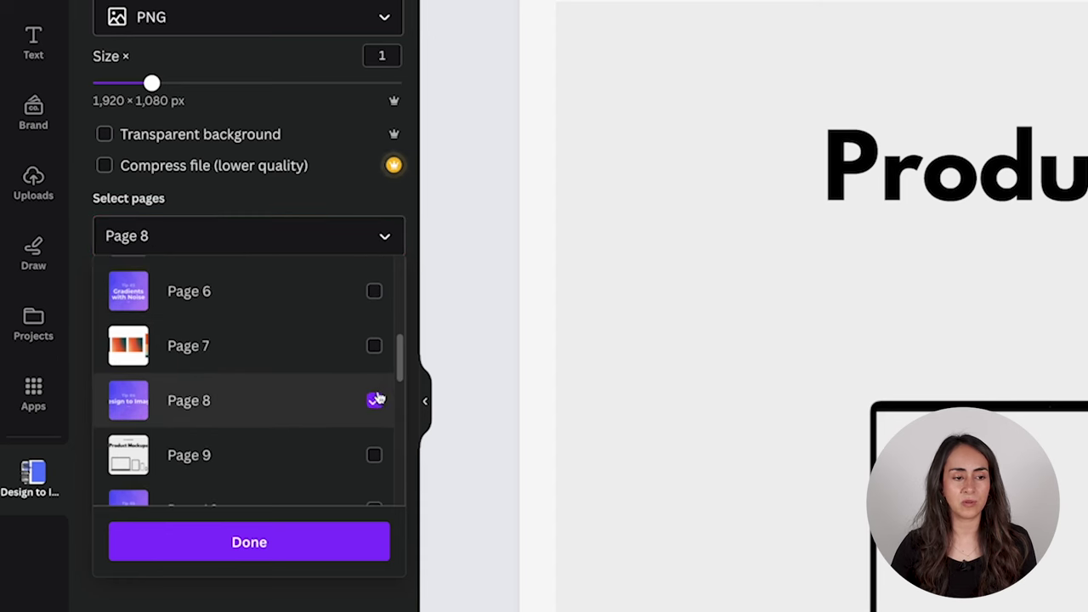
click(395, 222)
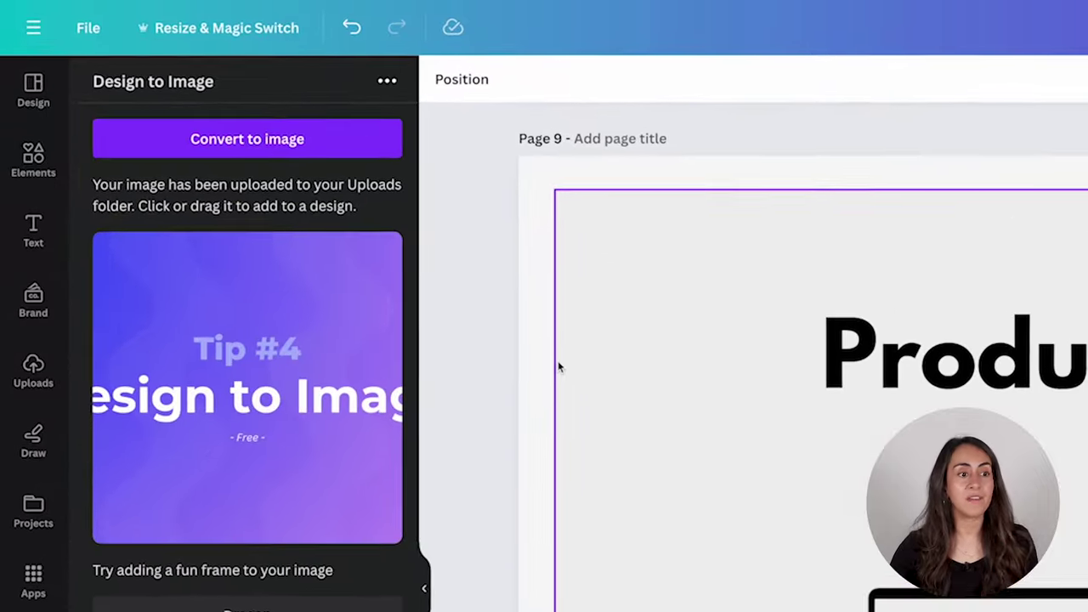
Add the converted Page 8 image to the Product Mockups page and fit it to the laptop's screen
click(197, 368)
drag(718, 277, 578, 347)
drag(371, 282, 477, 340)
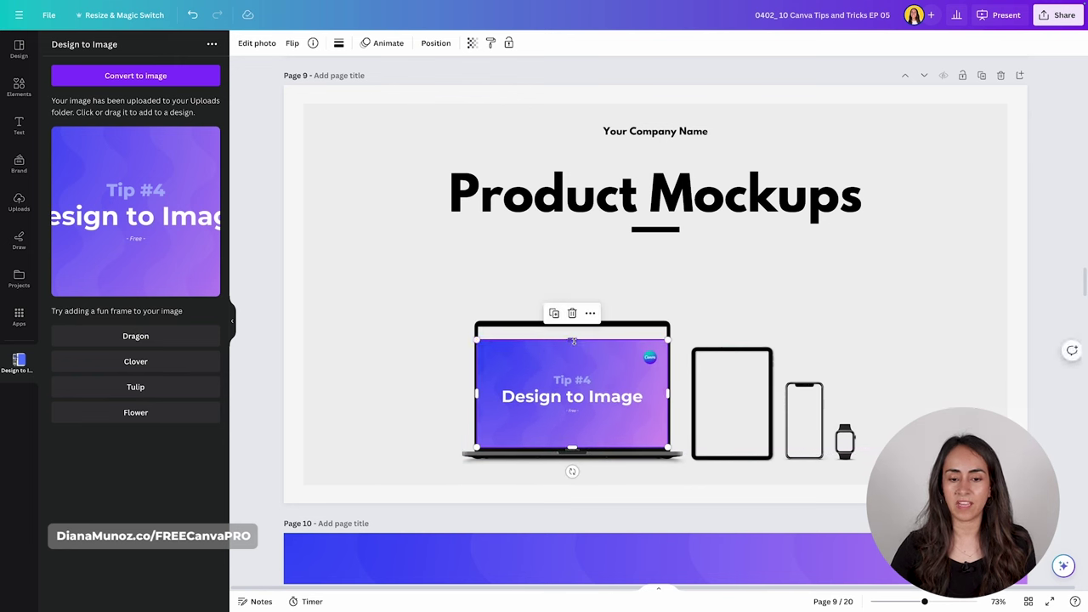
drag(574, 341, 573, 326)
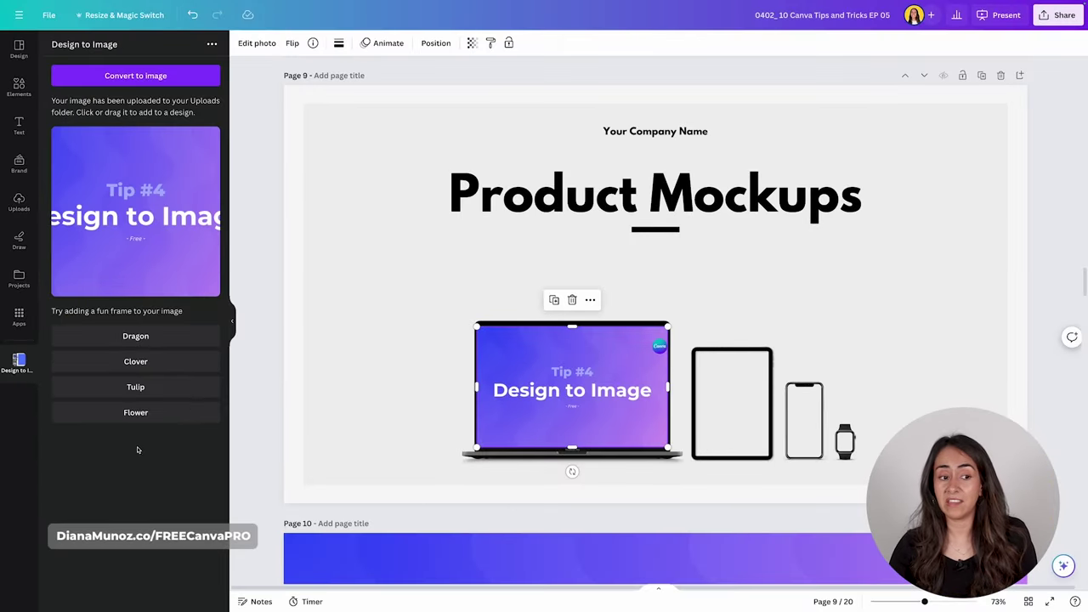
Add Dragon, Clover, Tulip and Flower framed versions of the image, with the dragon at the page's upper left and clover above tulip at its right
click(135, 337)
drag(623, 278, 355, 168)
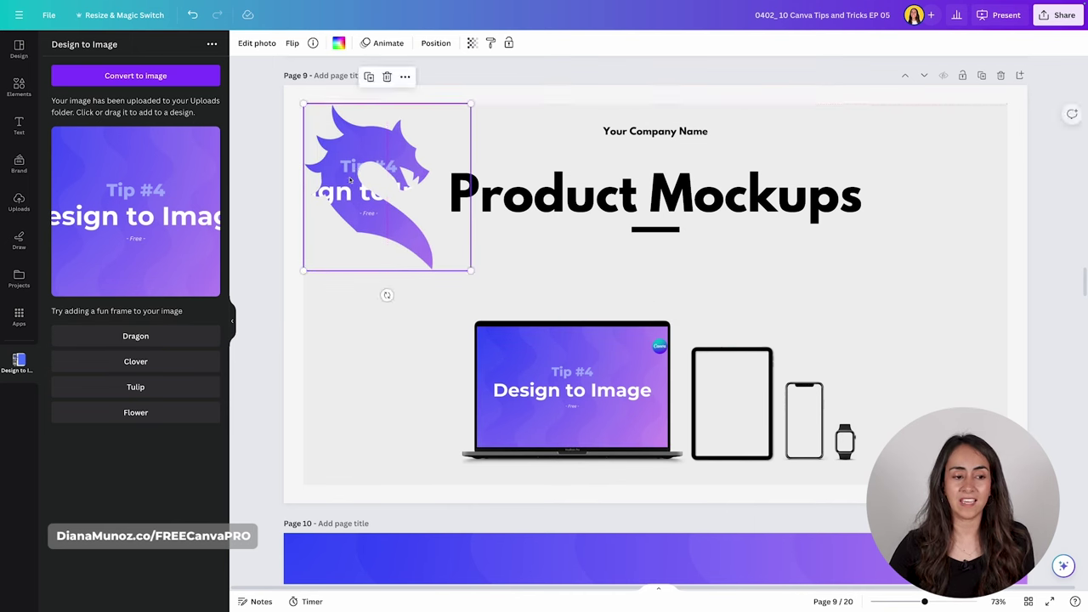
click(136, 361)
drag(652, 247, 941, 175)
click(136, 387)
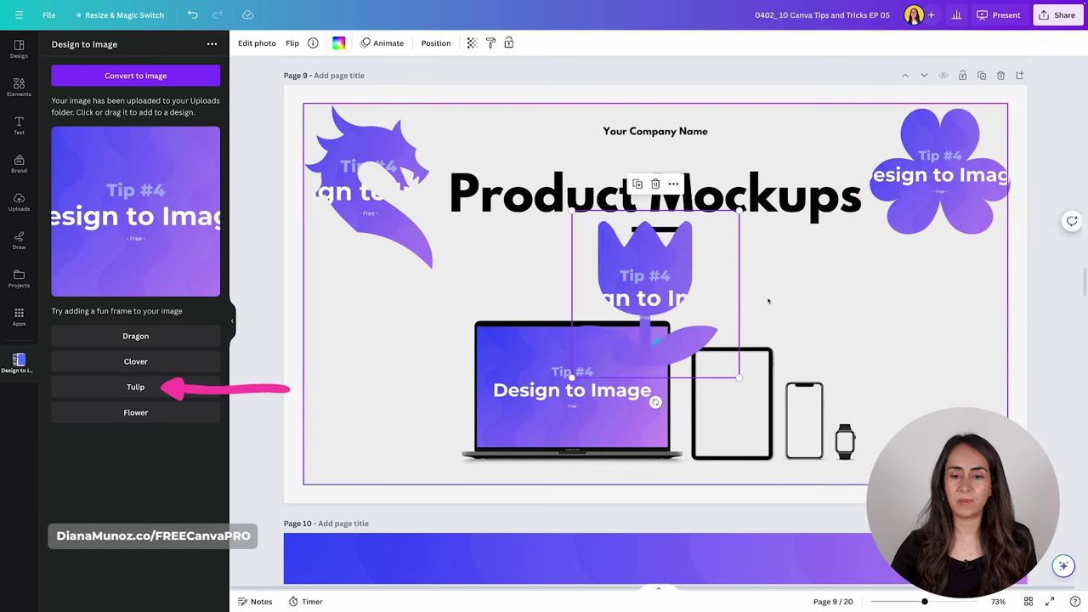
drag(672, 272, 929, 282)
click(135, 413)
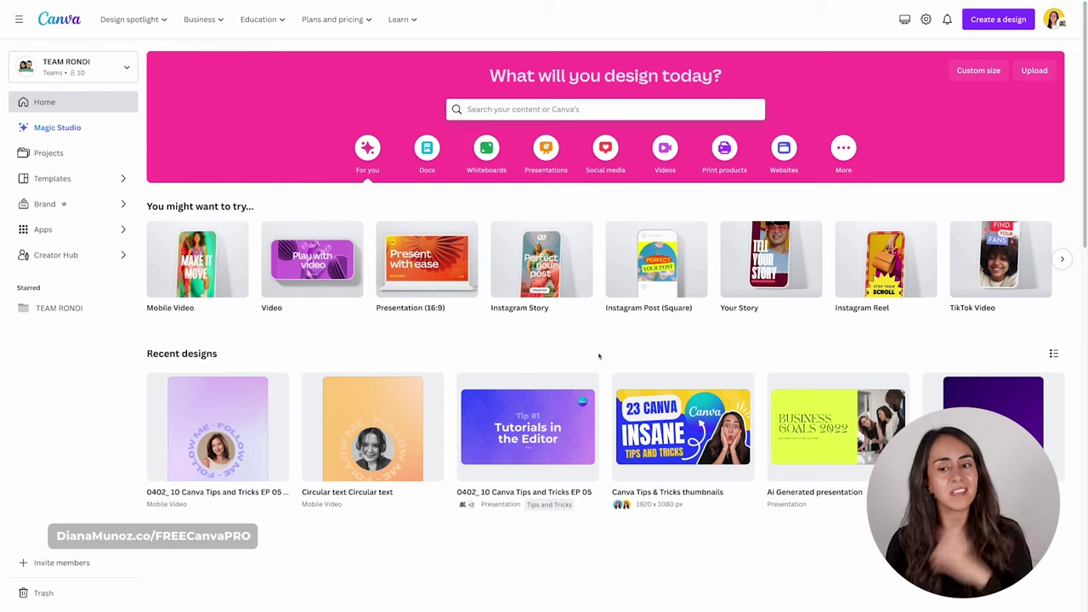
Move the "Ai Generated presentation" design to the trash and open its restore options in the Trash
click(898, 383)
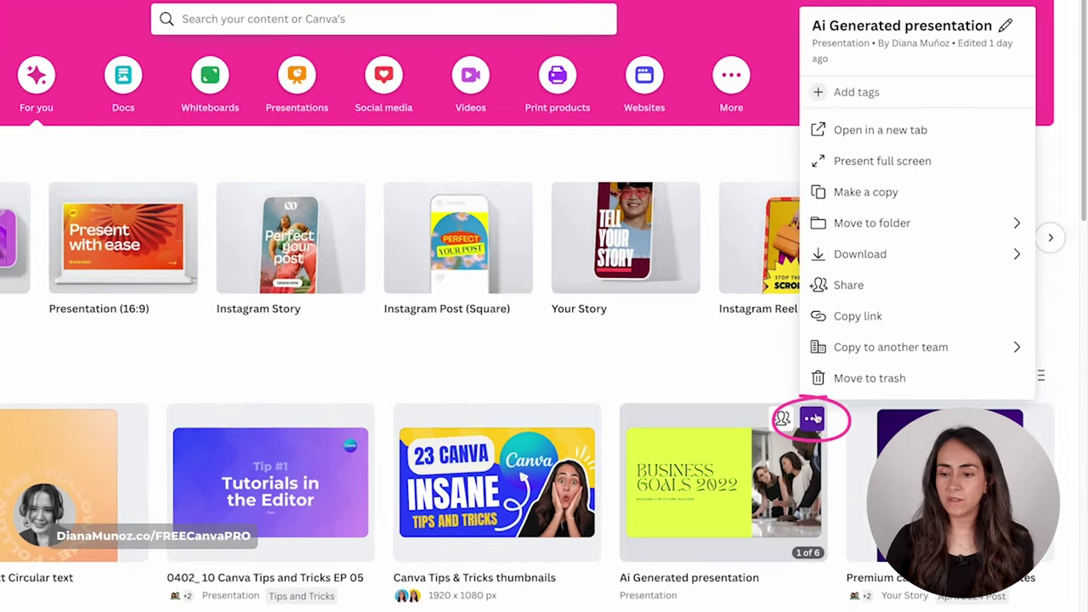
click(851, 379)
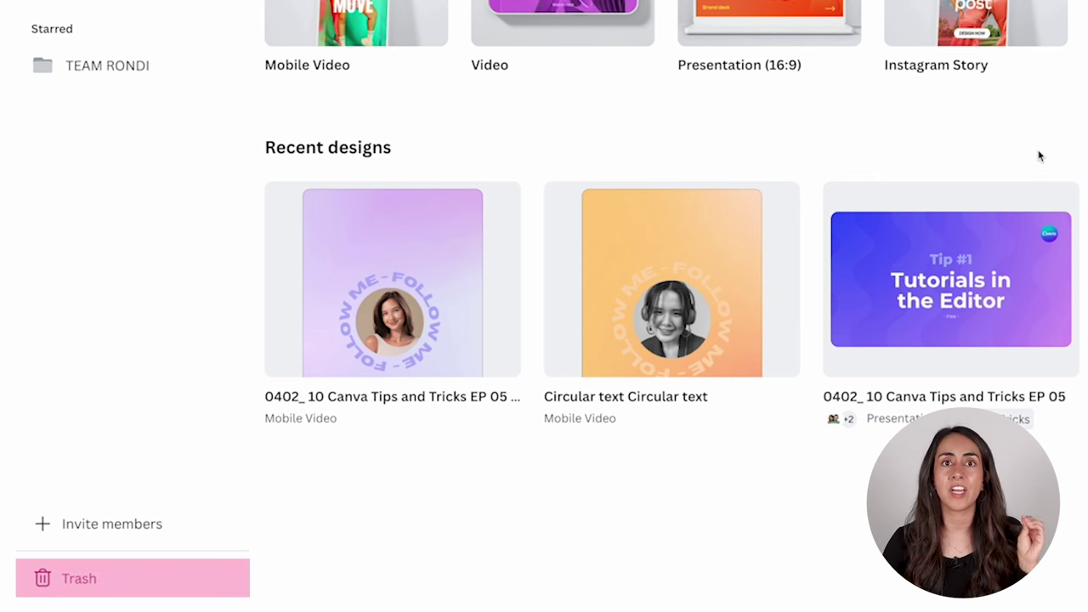
click(73, 580)
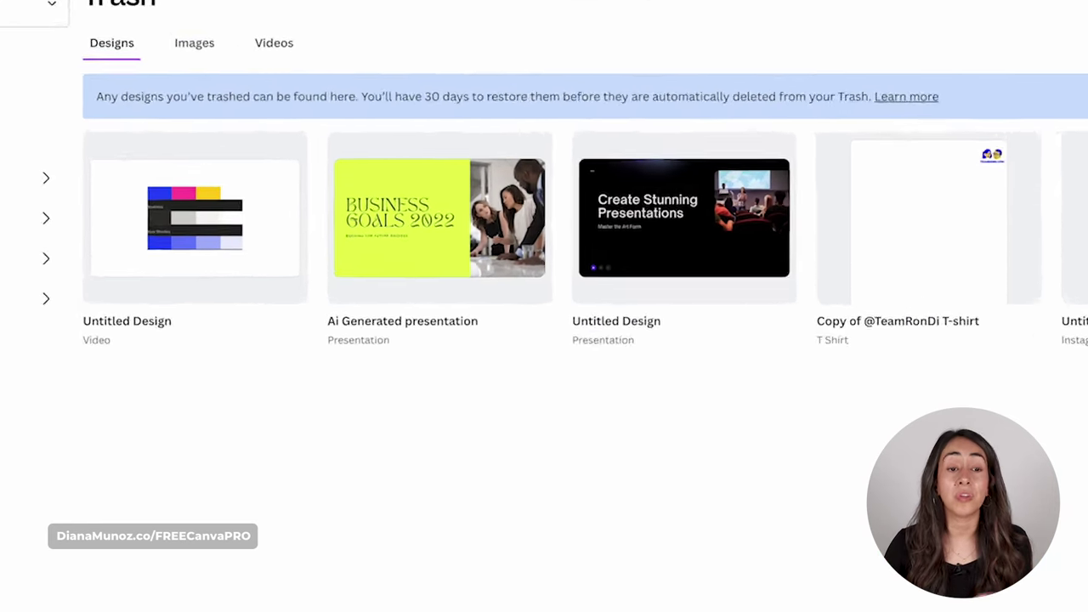
mouse_move(575, 152)
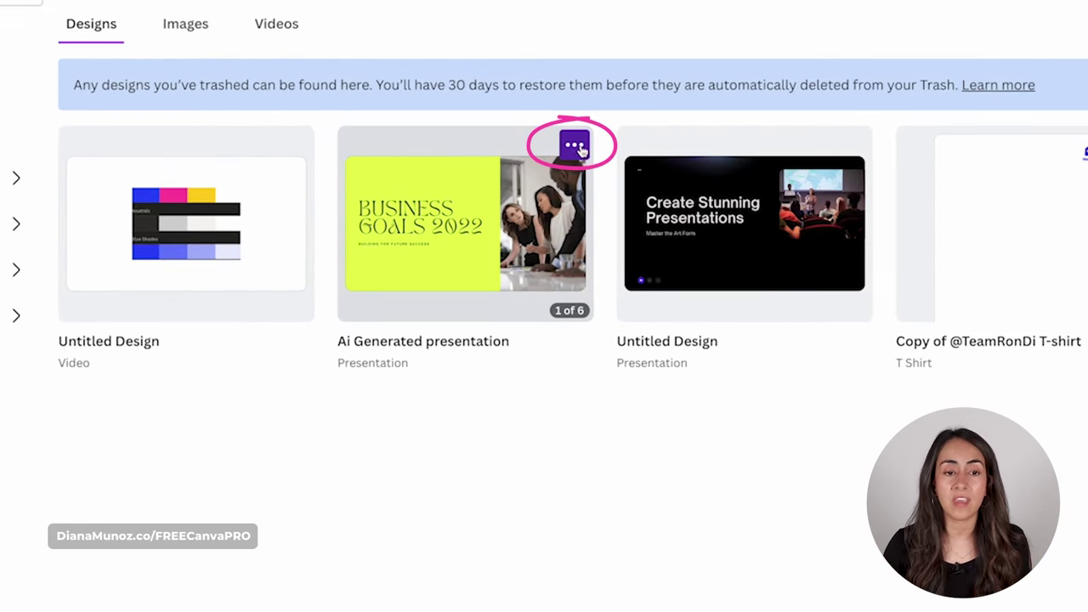
click(578, 148)
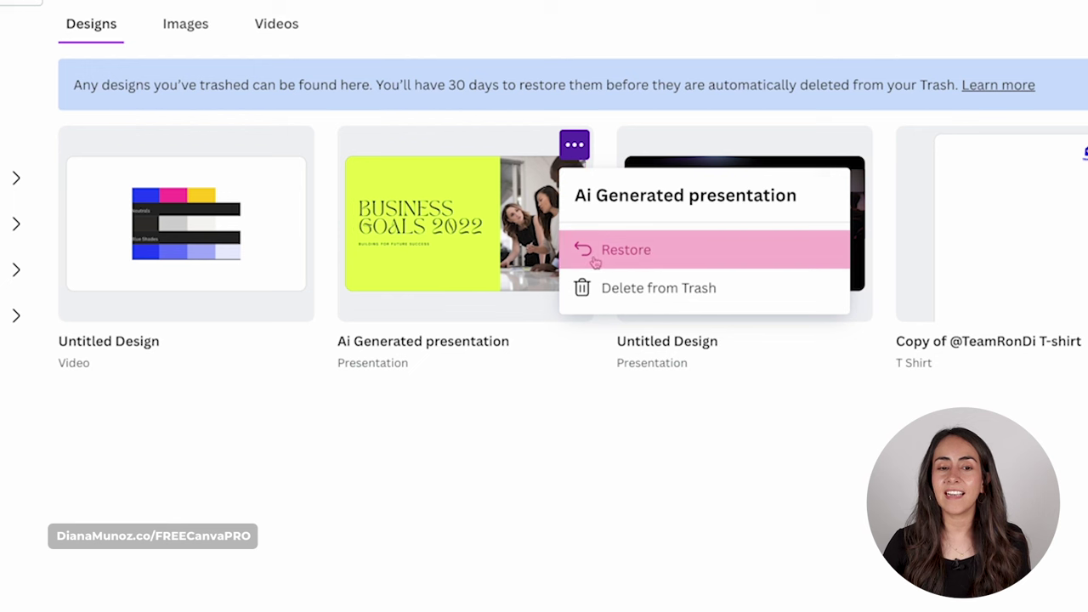
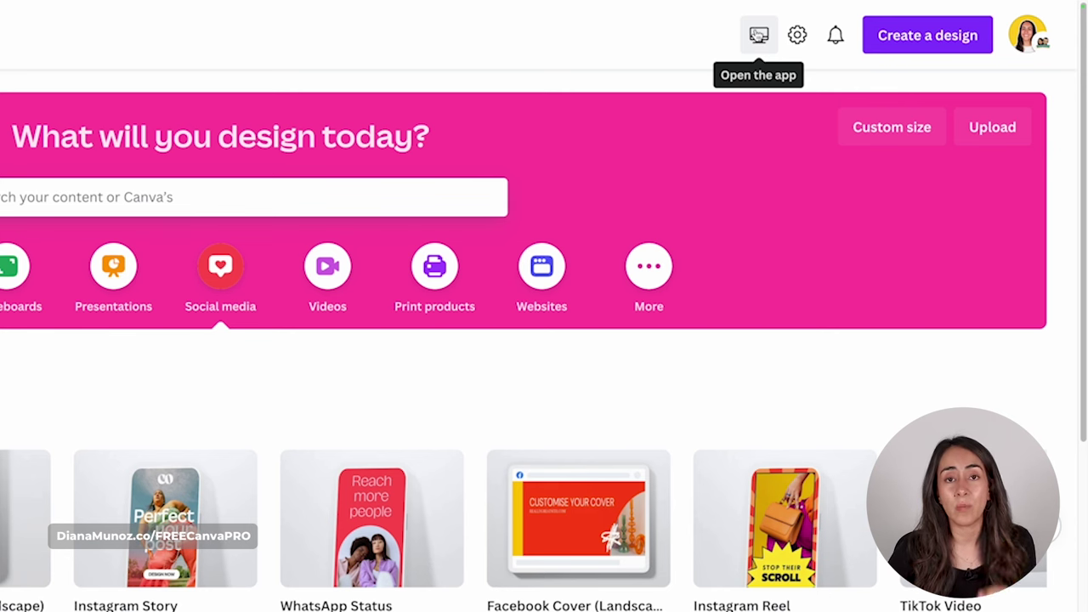
Launch the Canva desktop app from the browser home page and shift its window left, away from the browser window
click(759, 35)
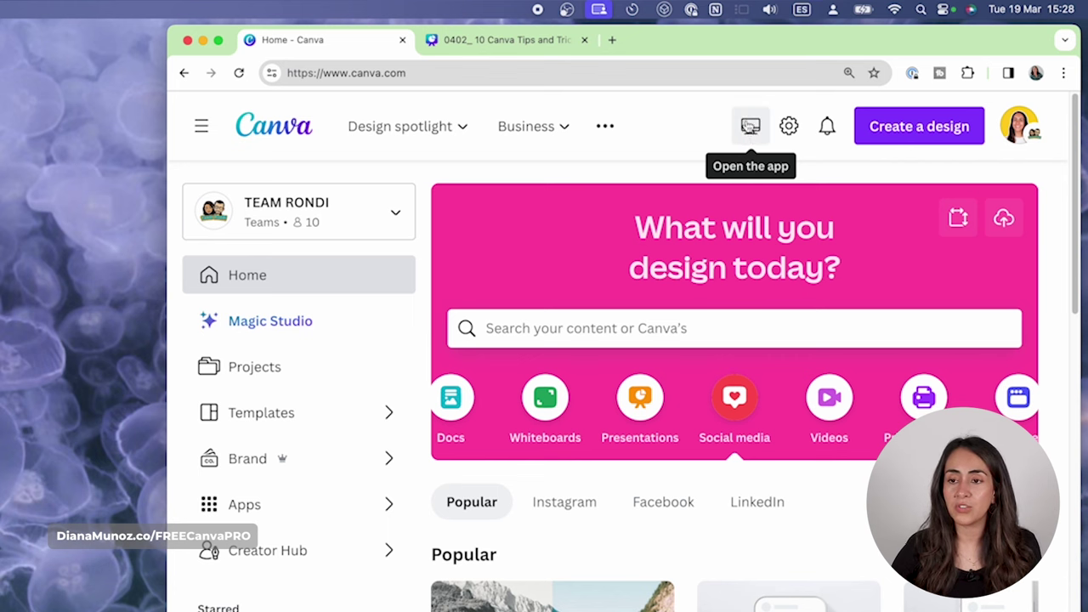
click(750, 128)
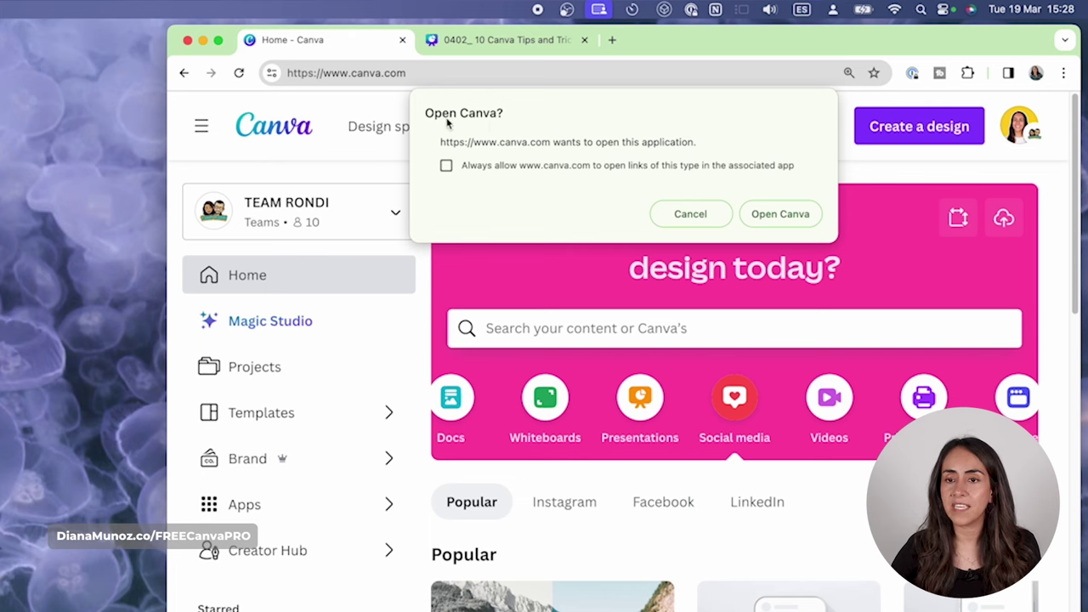
click(780, 213)
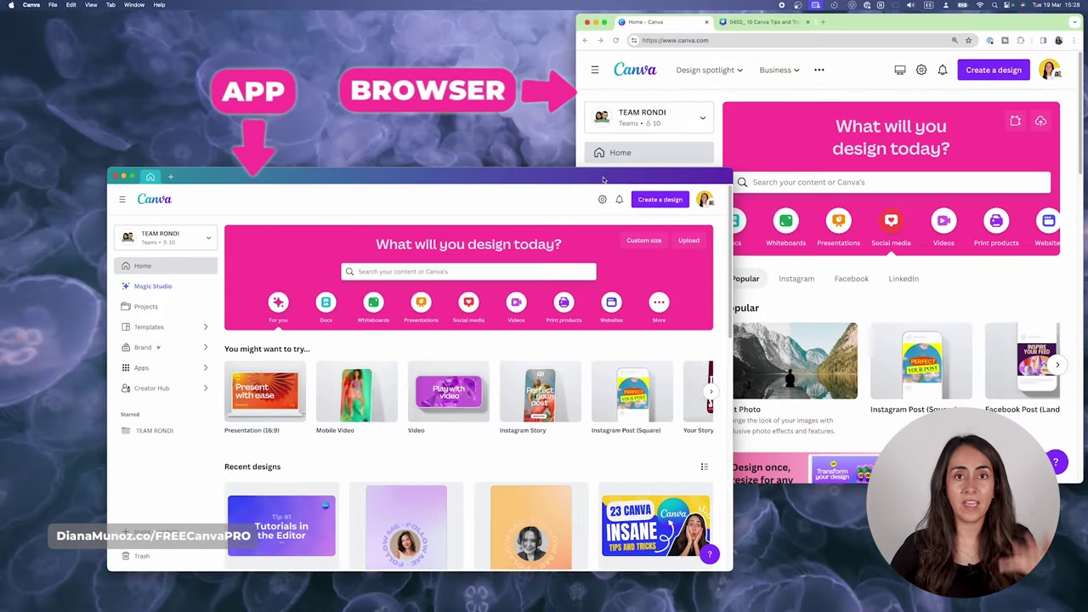
drag(594, 177, 533, 183)
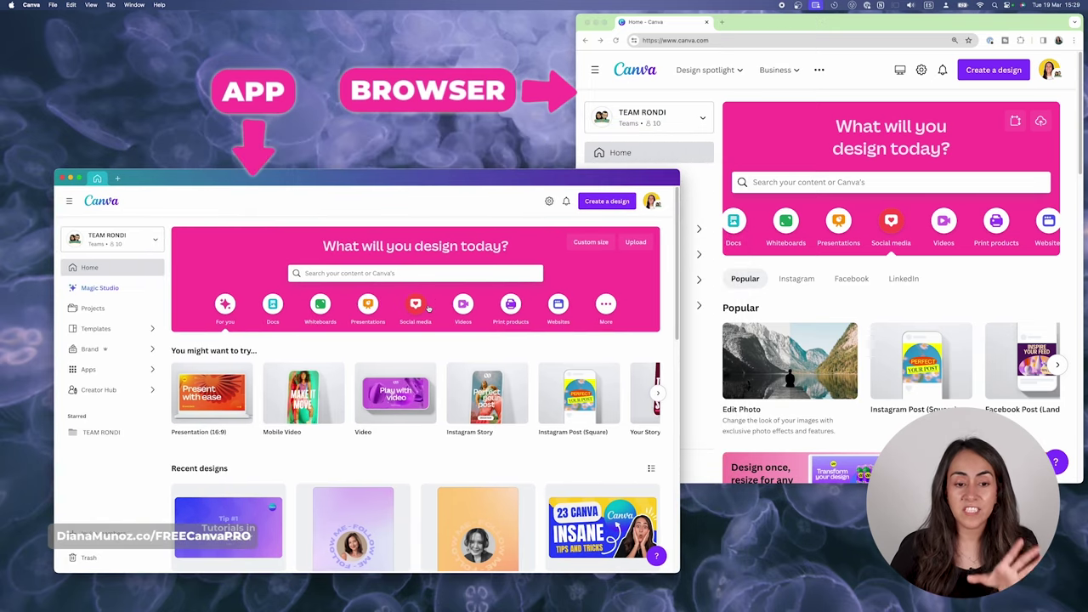
Compare the home page layout and Social media design types in the desktop app with those in the browser
scroll(425, 308, down, 10)
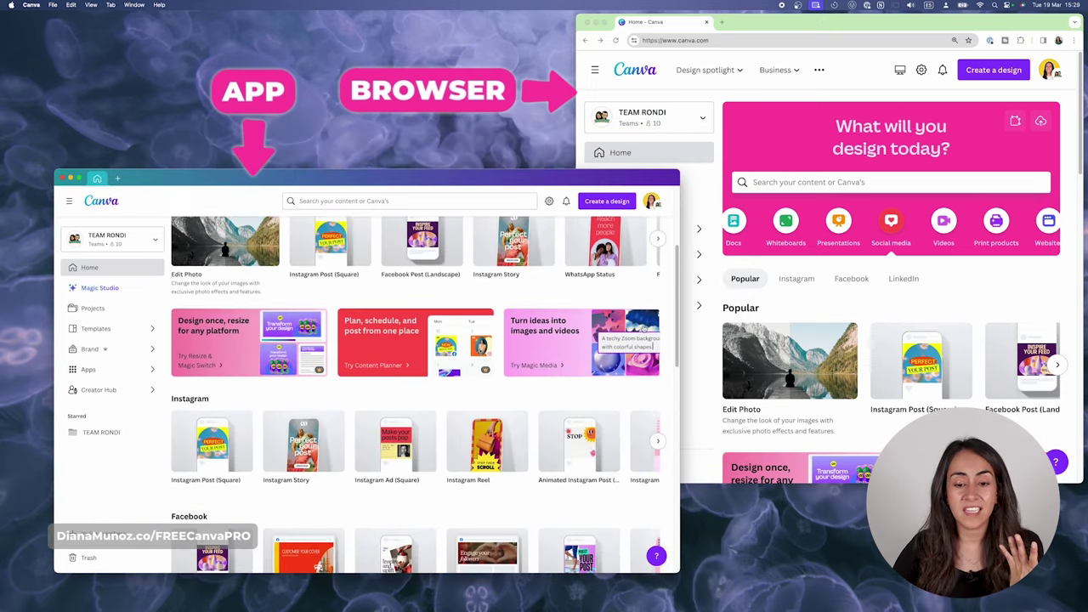
click(1014, 271)
scroll(1014, 271, down, 5)
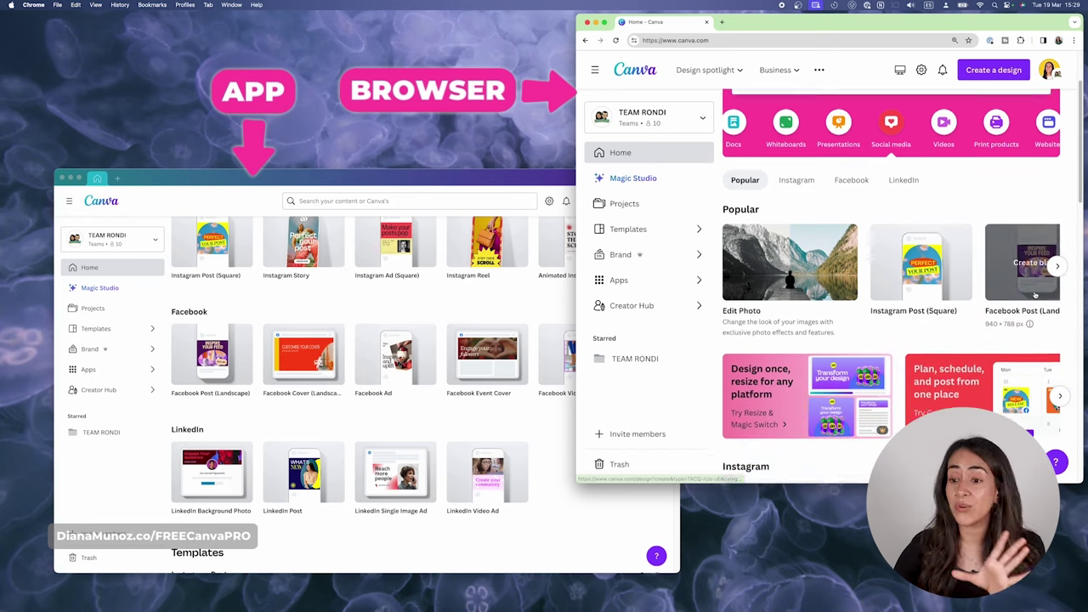
scroll(548, 331, up, 10)
scroll(850, 340, up, 5)
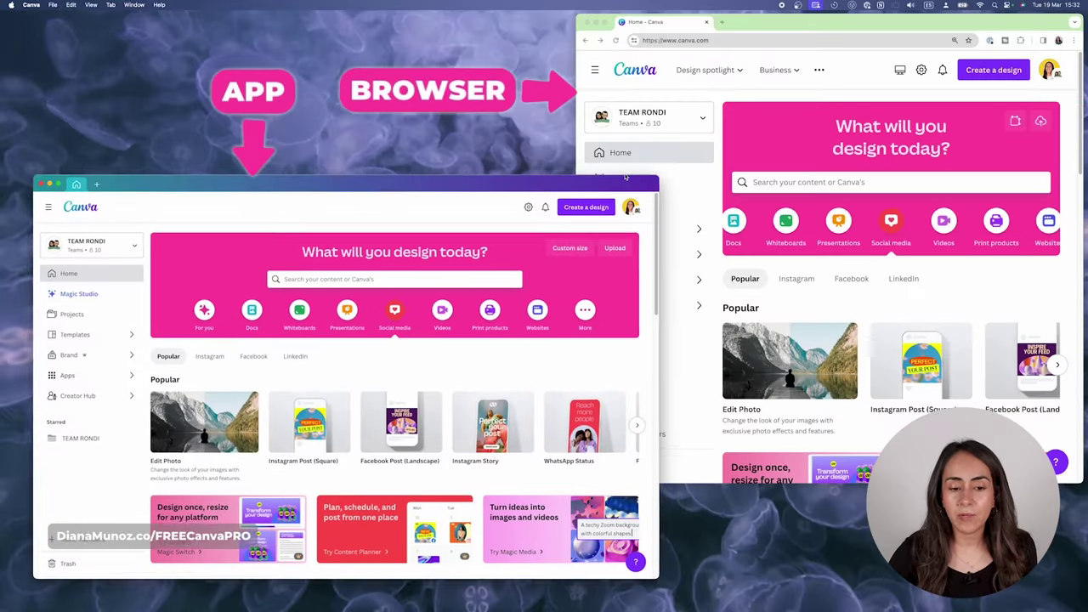
click(717, 175)
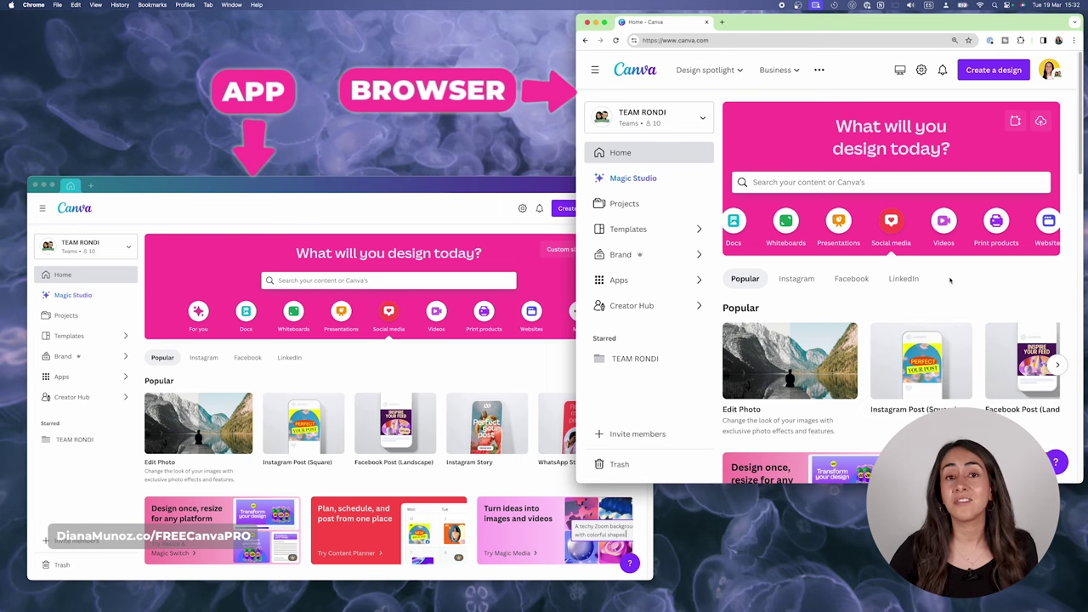
Search the template library for "profile picture" from the browser home page
click(568, 249)
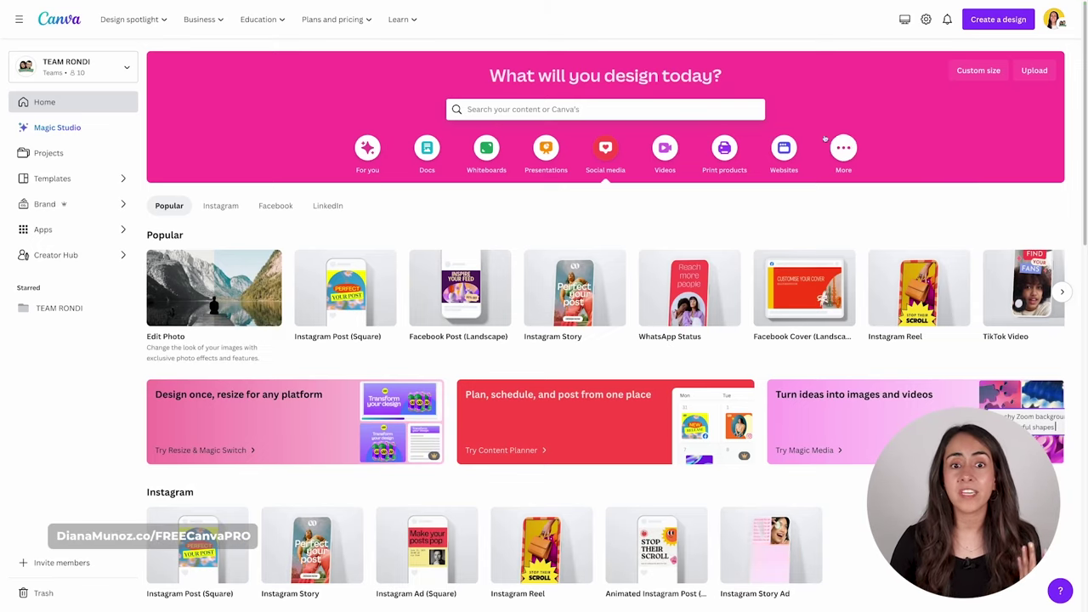
click(618, 109)
text(pr)
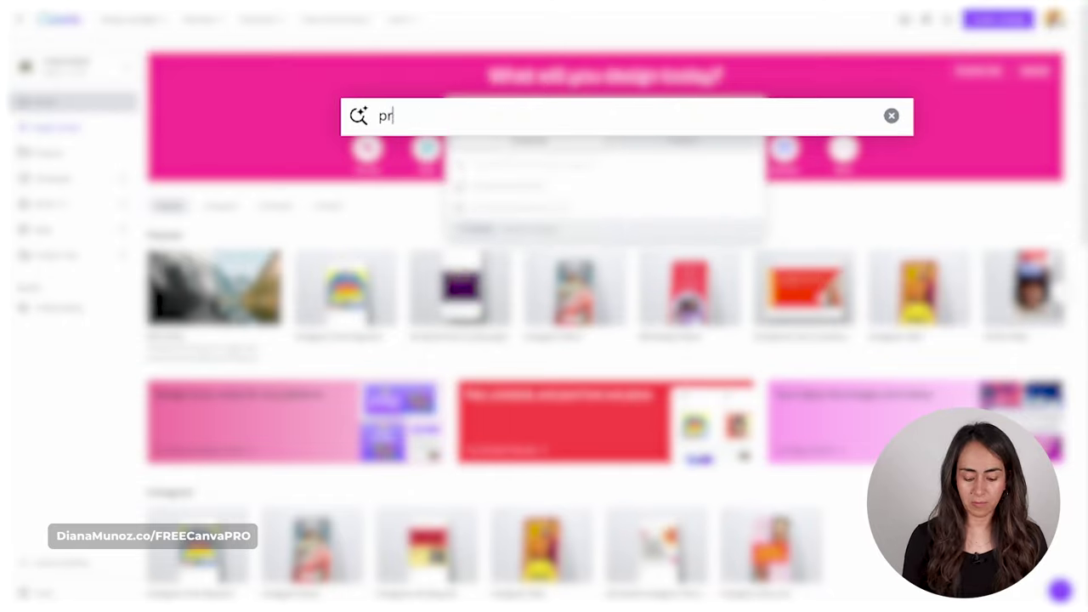
text(ofile picture)
key(Return)
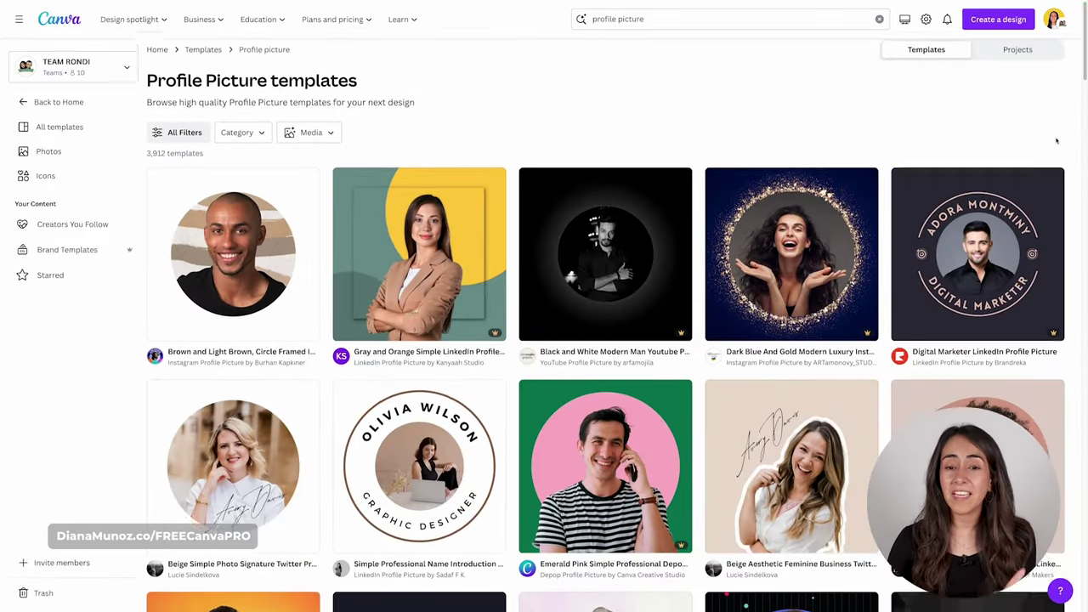
Browse the profile picture templates, comparing the circular frames, name badges, neon and floral styles
scroll(1079, 173, down, 1)
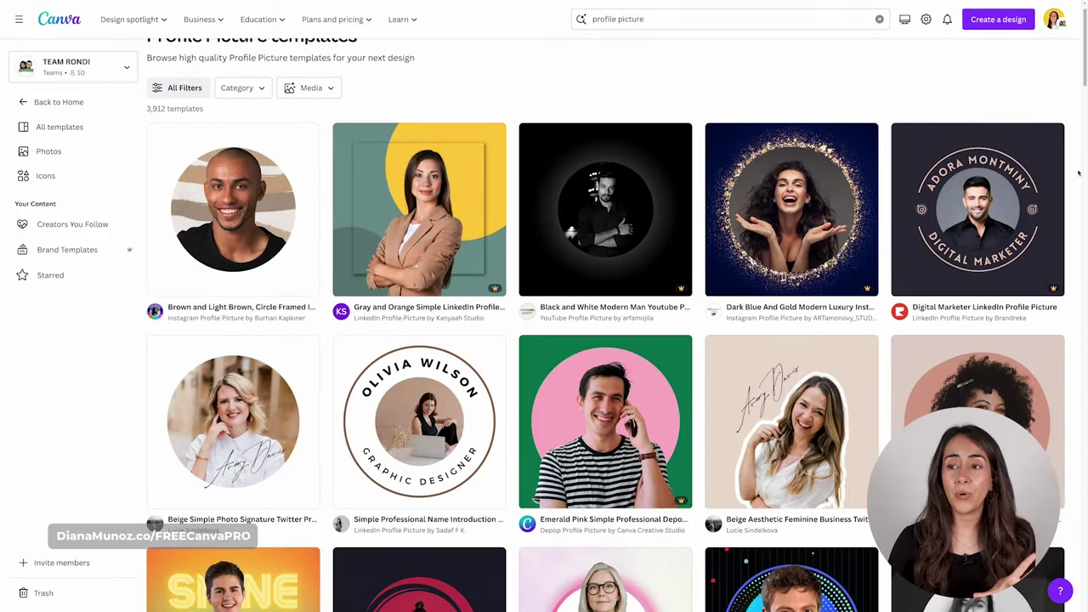
scroll(1078, 174, down, 3)
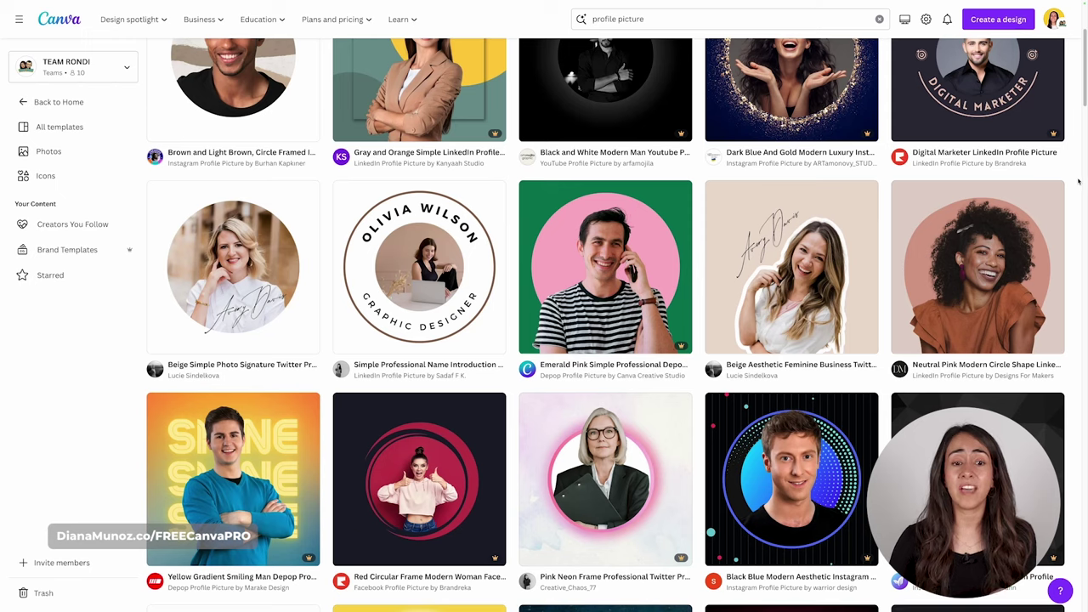
scroll(1078, 181, down, 3)
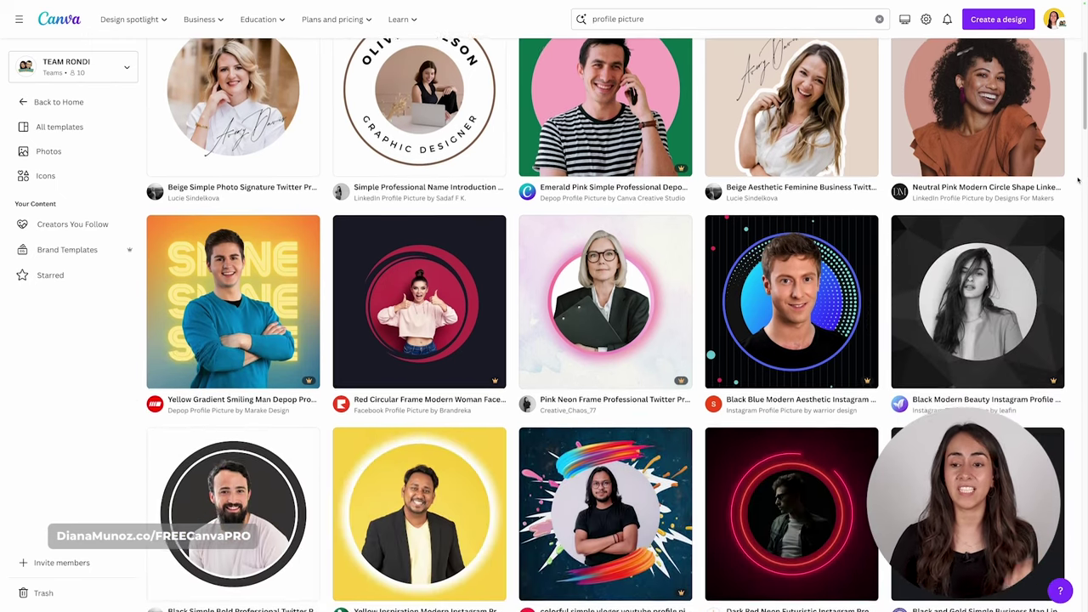
scroll(1078, 179, down, 1)
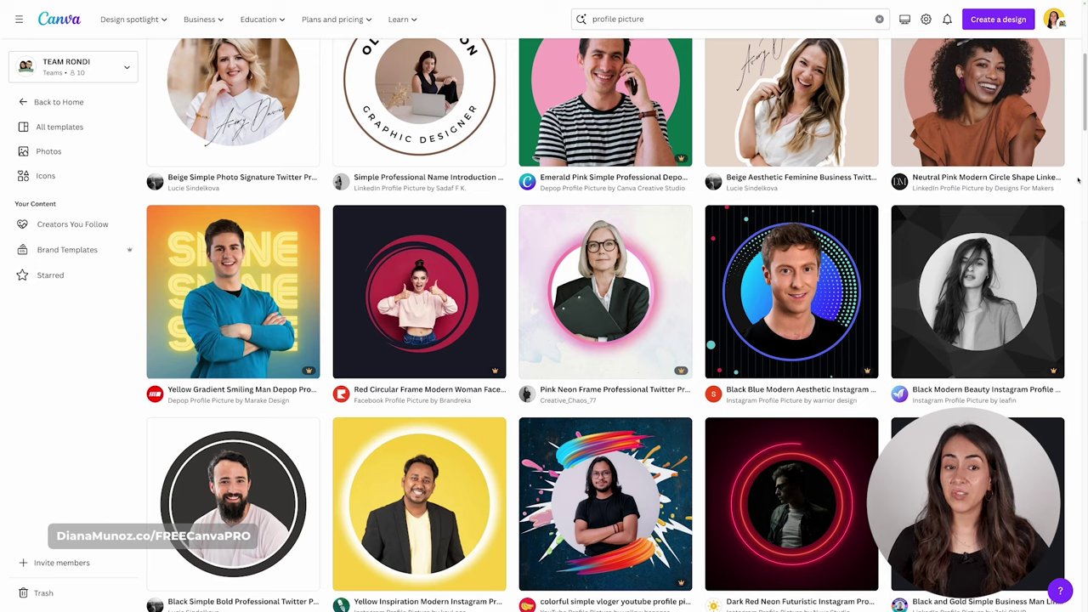
scroll(1078, 179, down, 7)
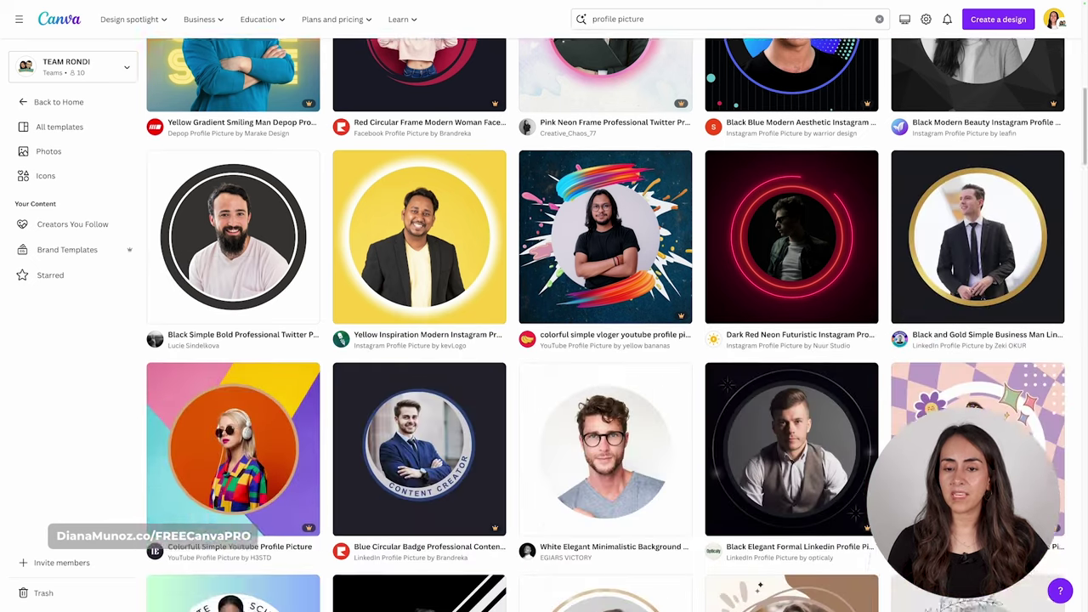
scroll(1078, 180, down, 10)
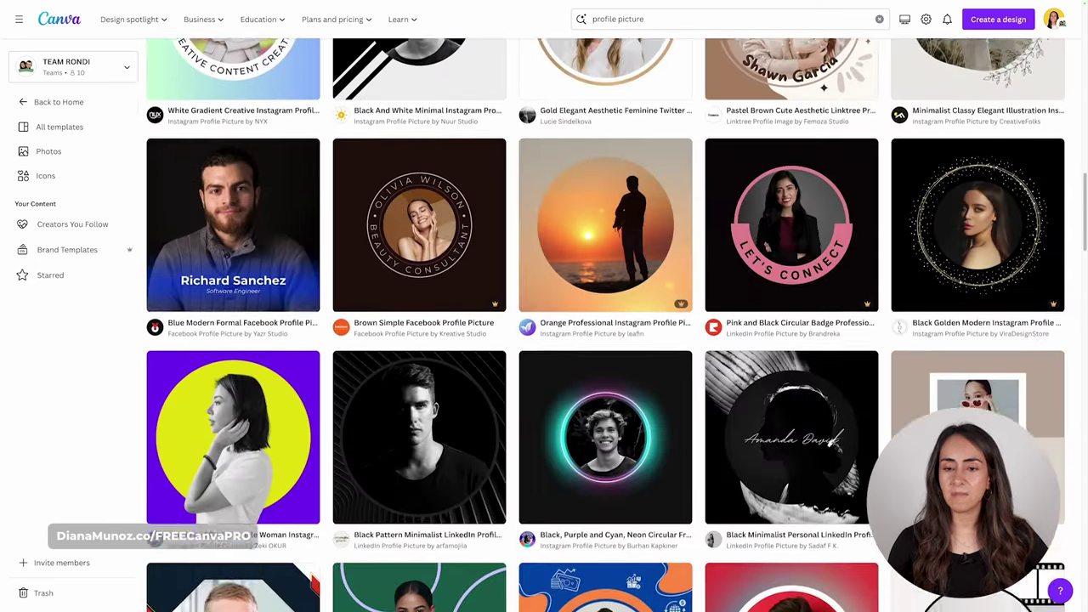
scroll(1069, 188, down, 9)
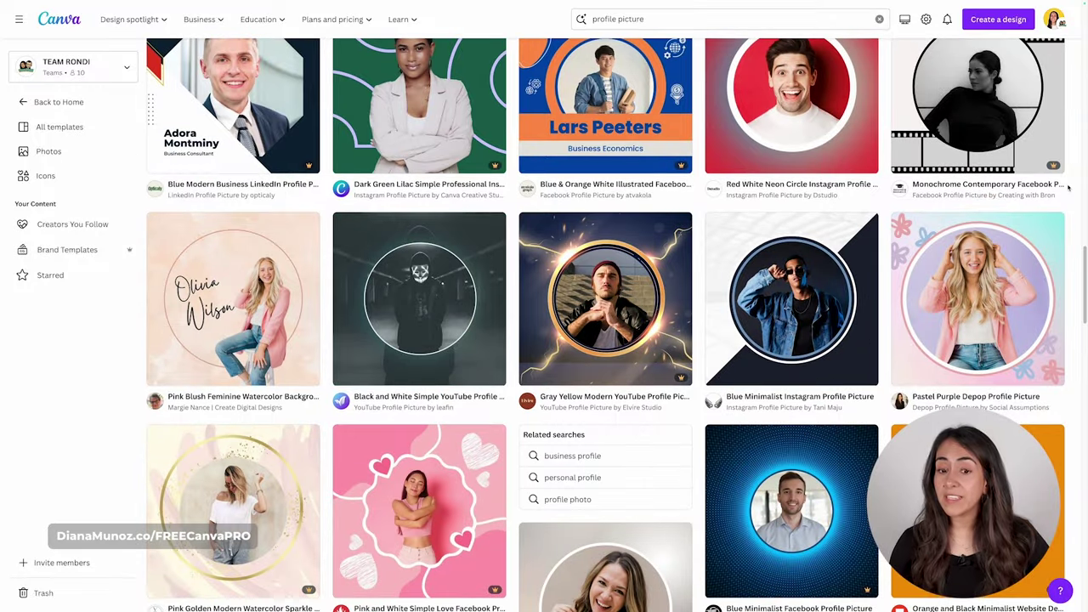
scroll(1068, 188, down, 8)
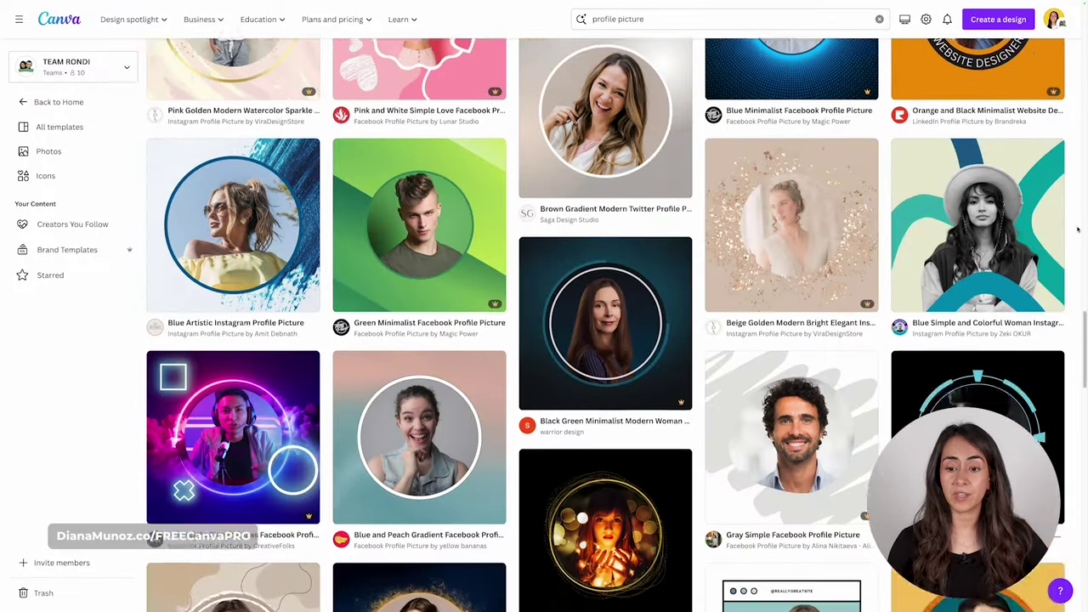
scroll(1078, 228, down, 10)
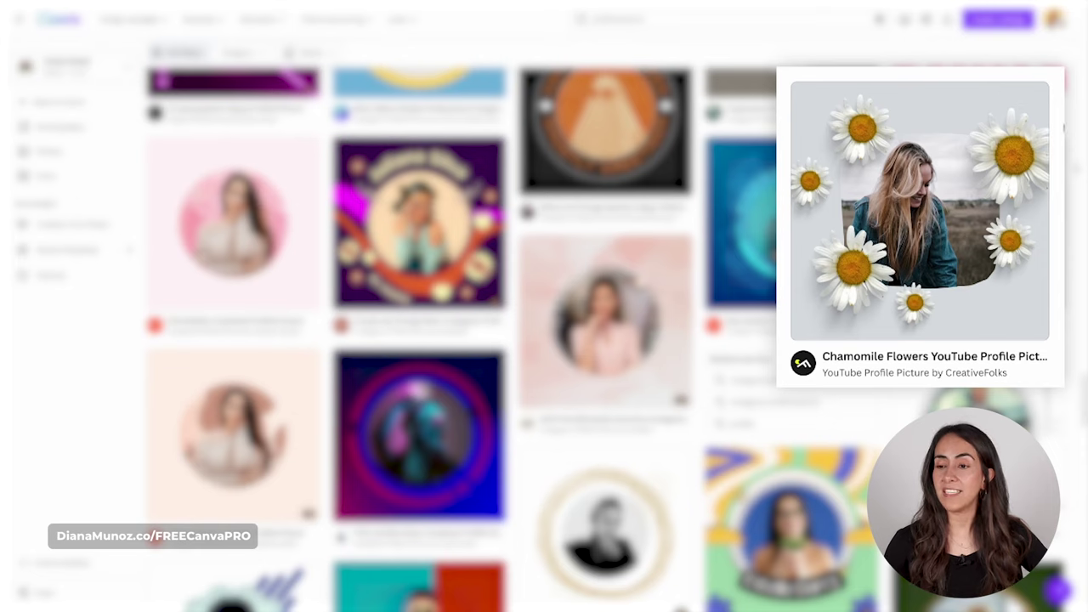
Customize the Chamomile Flowers YouTube Profile Picture template and replace its photo with the uploaded blue-background portrait
mouse_move(919, 227)
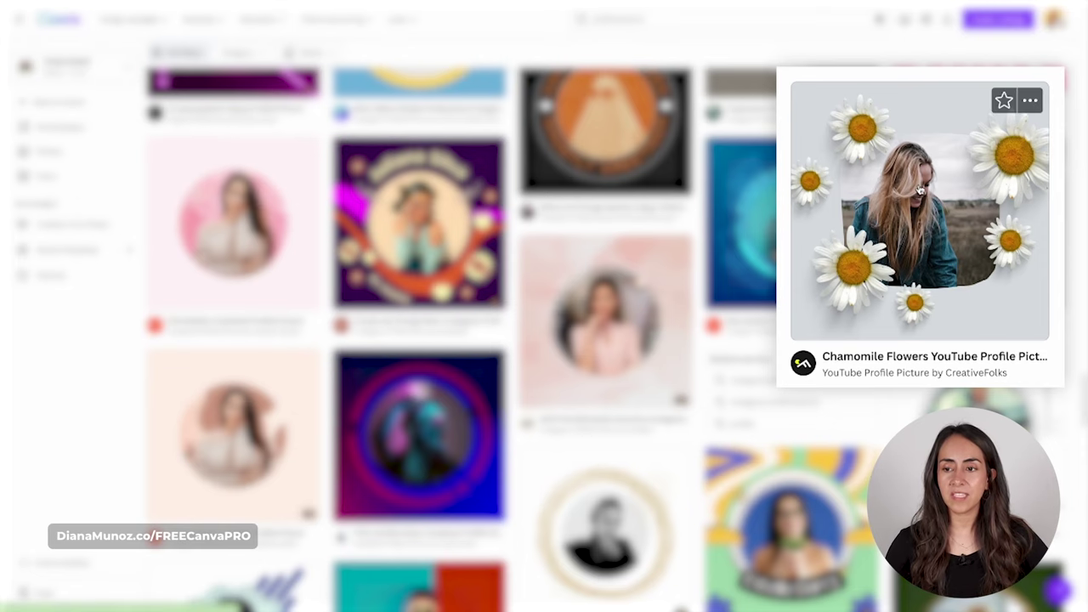
click(919, 190)
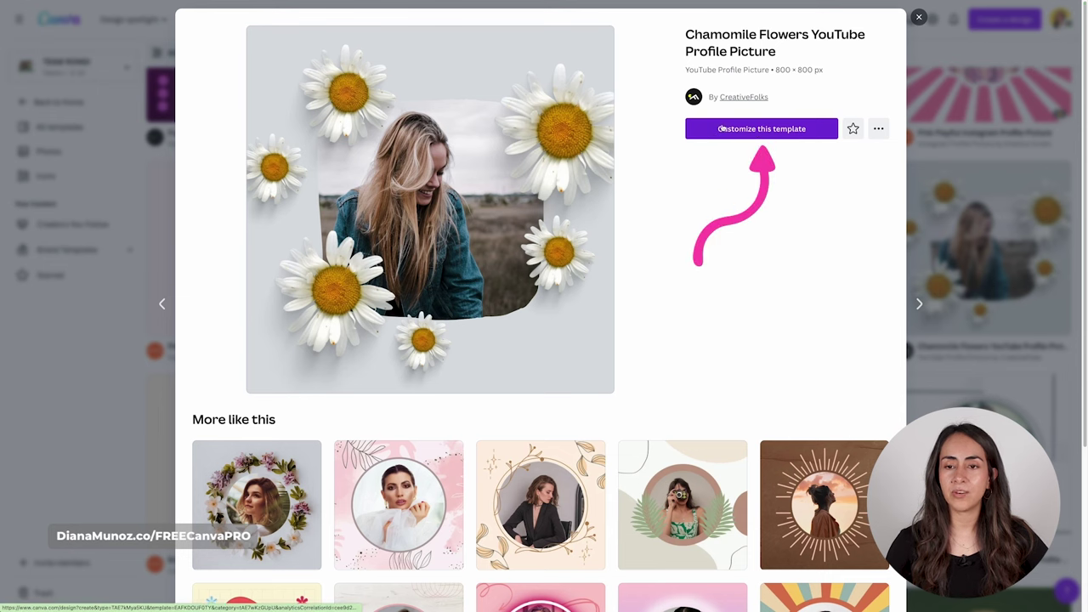
click(757, 128)
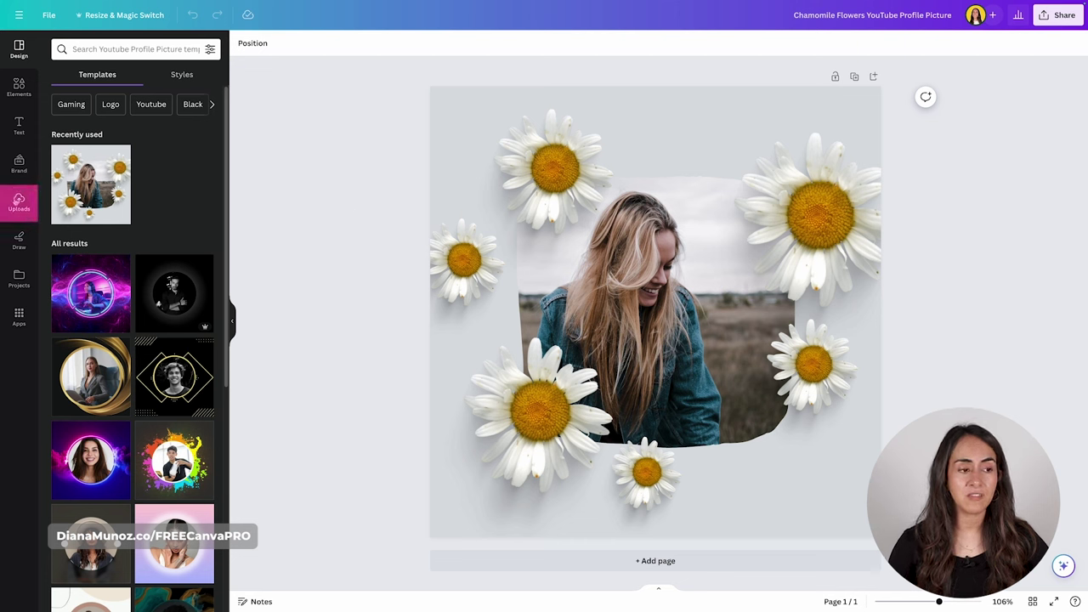
click(19, 203)
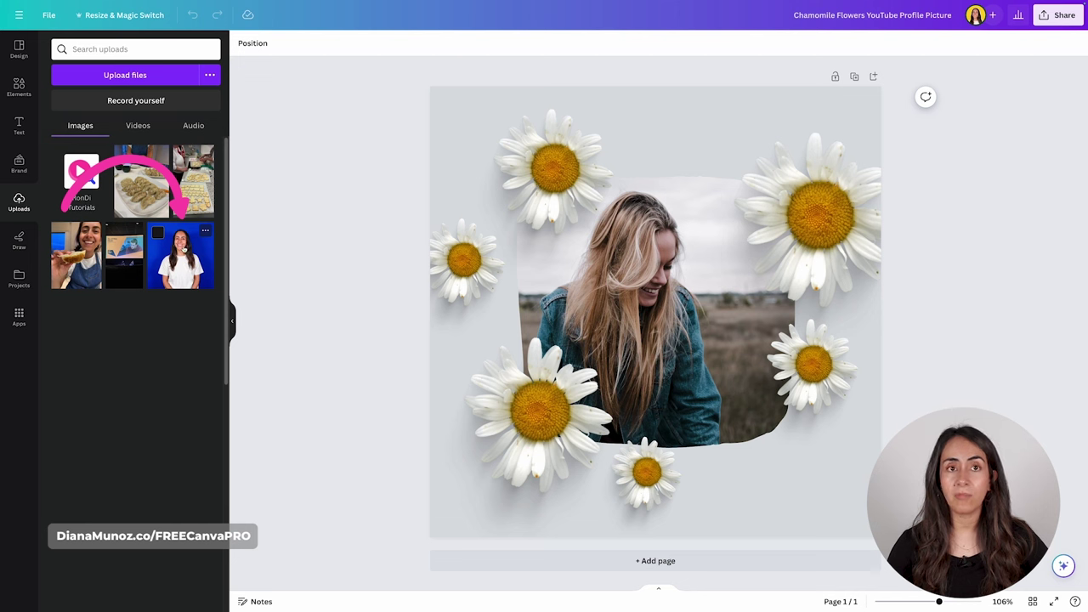
drag(157, 252, 666, 276)
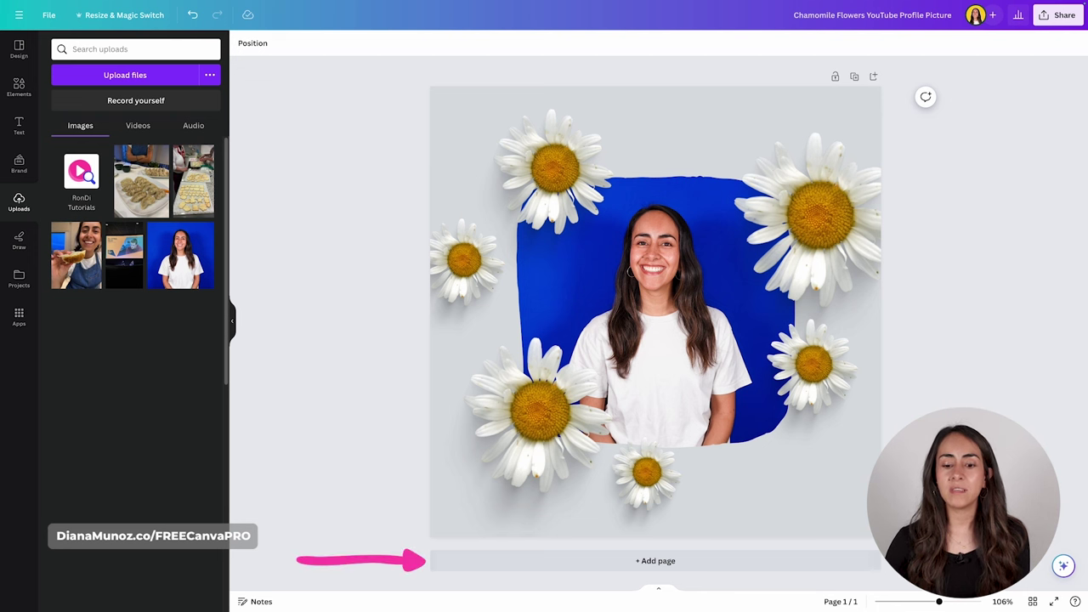
Add a second page with the Pastel Glowing Beauty Influencer template and fill its circular frame with the uploaded blue-background portrait
click(656, 561)
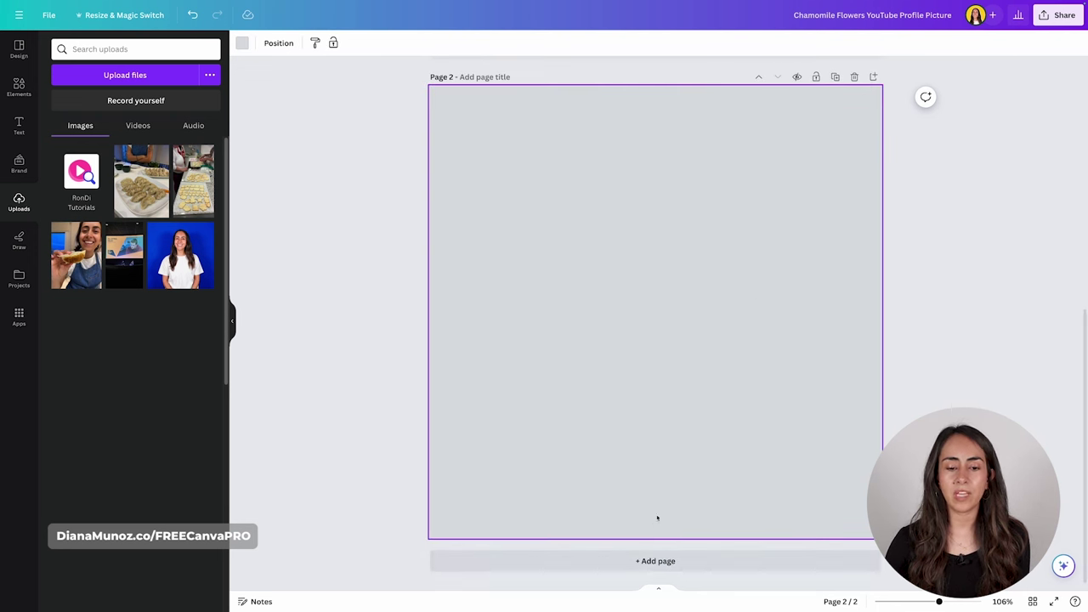
click(29, 51)
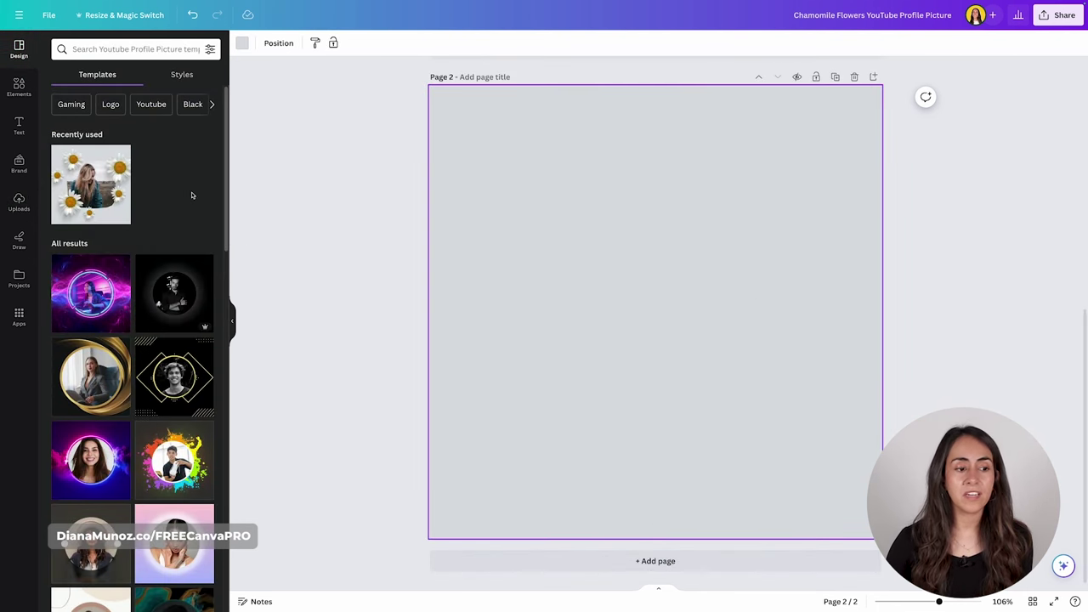
scroll(191, 196, down, 5)
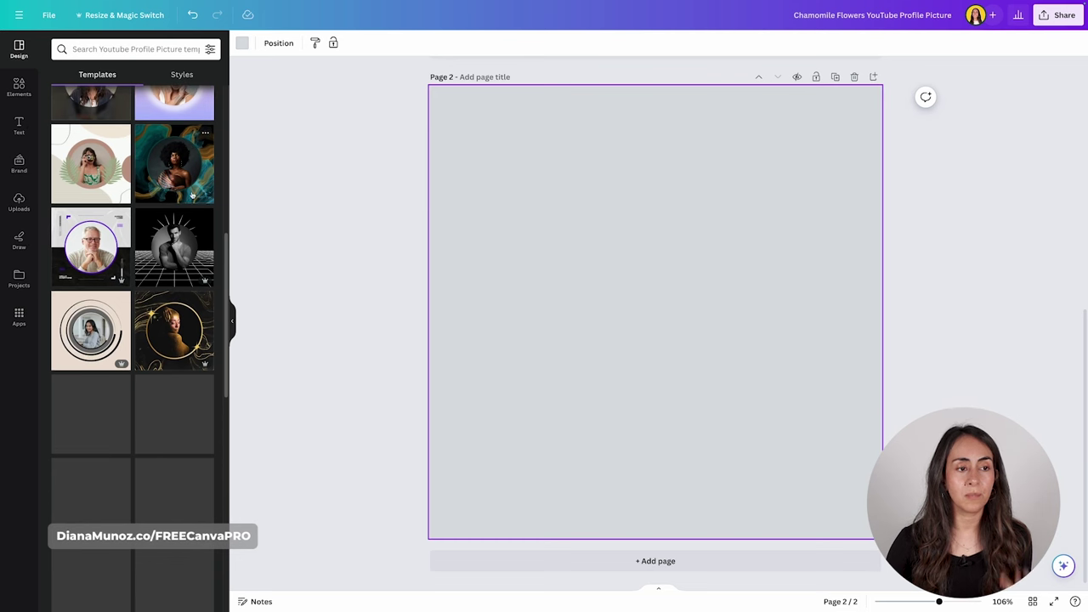
scroll(191, 196, up, 2)
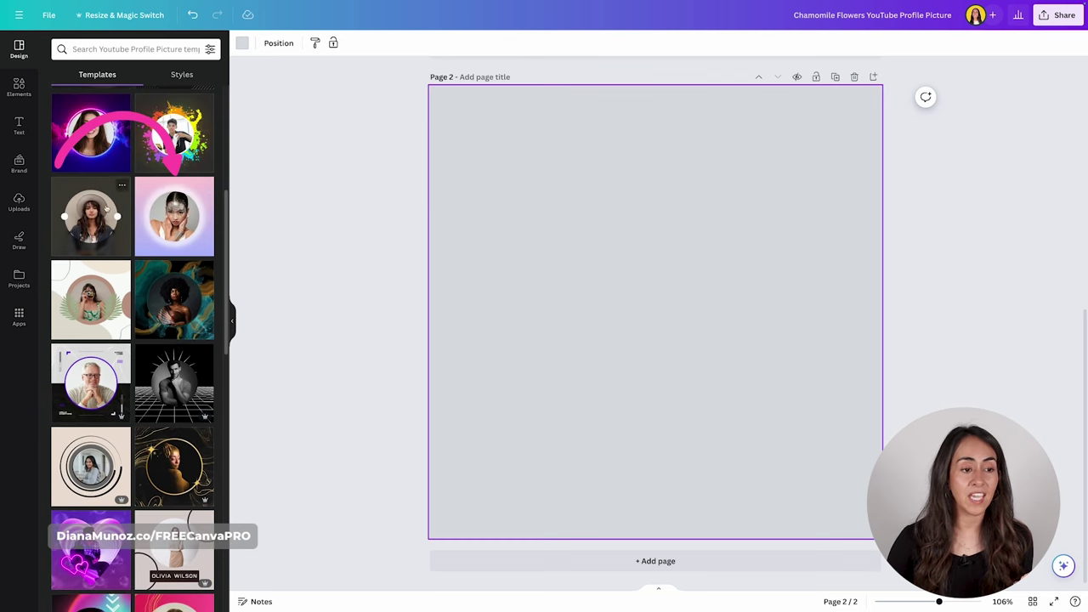
click(182, 228)
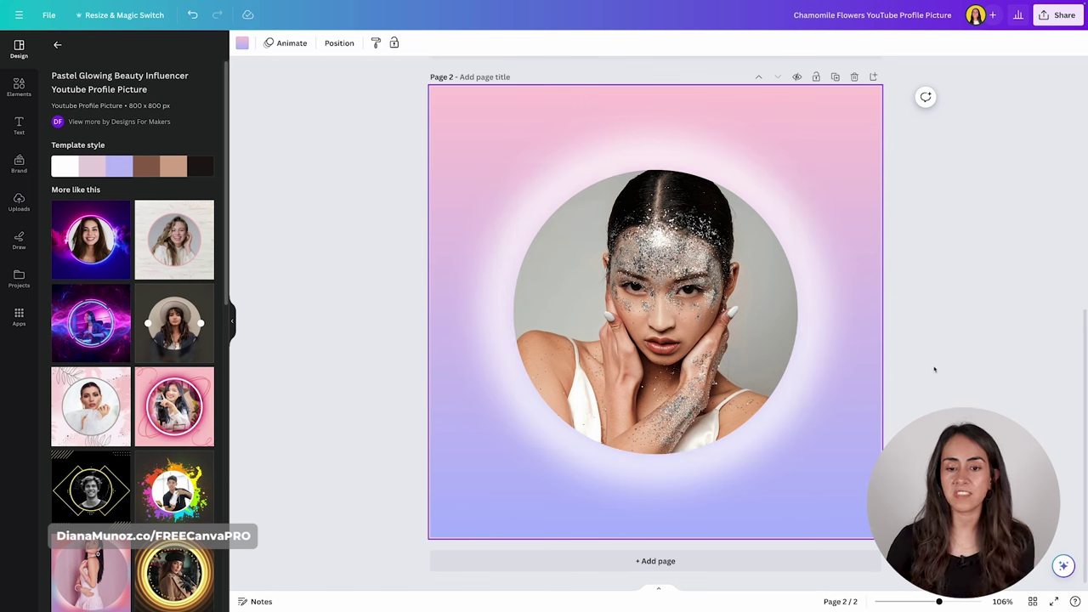
click(26, 212)
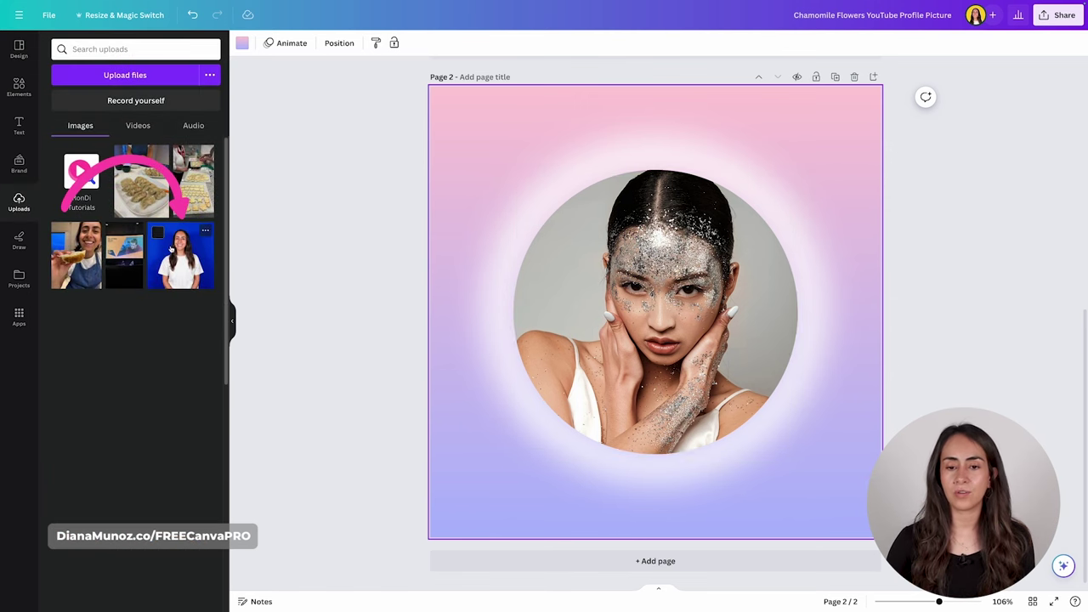
drag(180, 255, 748, 391)
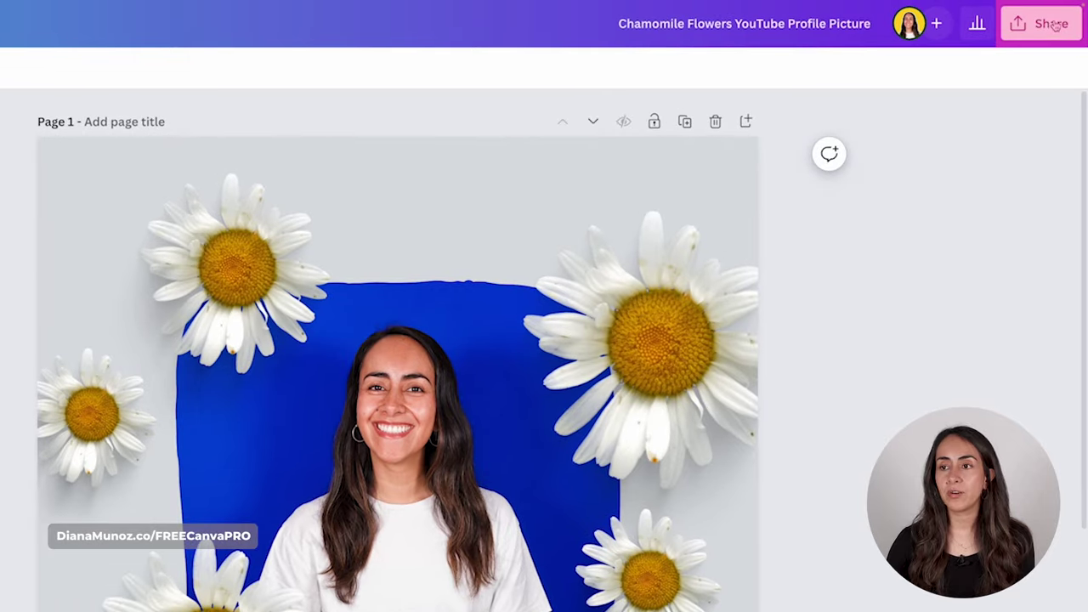
Set up a PNG download of the design with only page 1 selected
click(1059, 16)
click(830, 447)
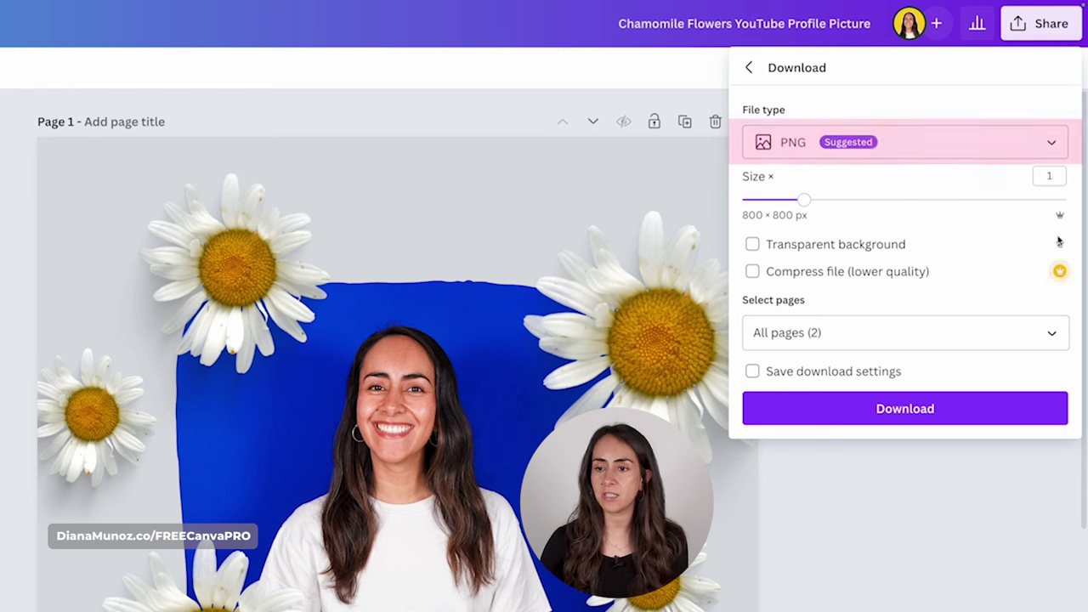
click(1051, 333)
click(1053, 382)
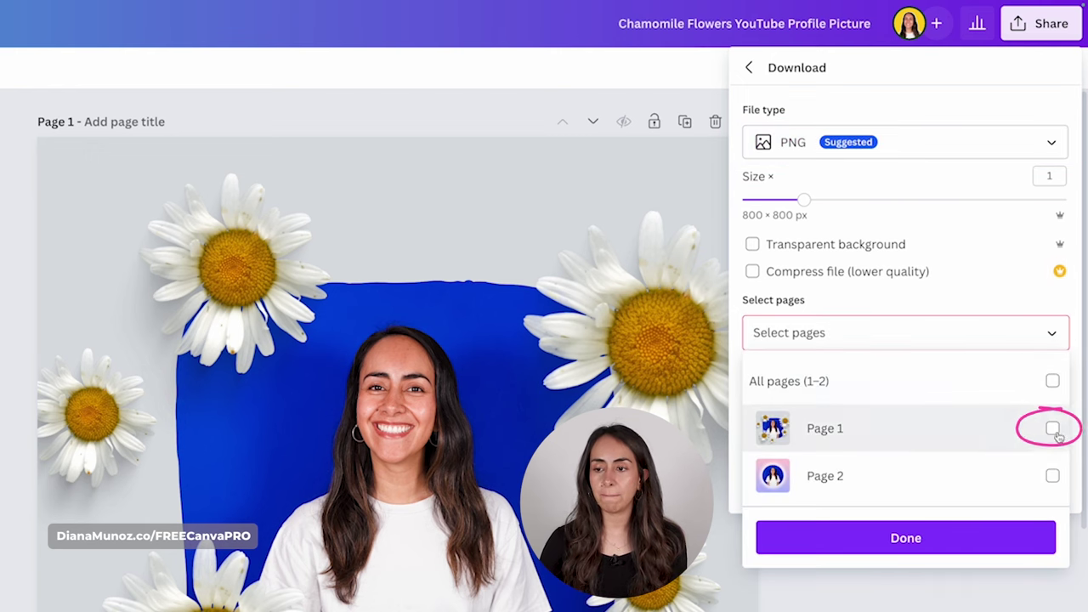
click(1053, 428)
click(907, 537)
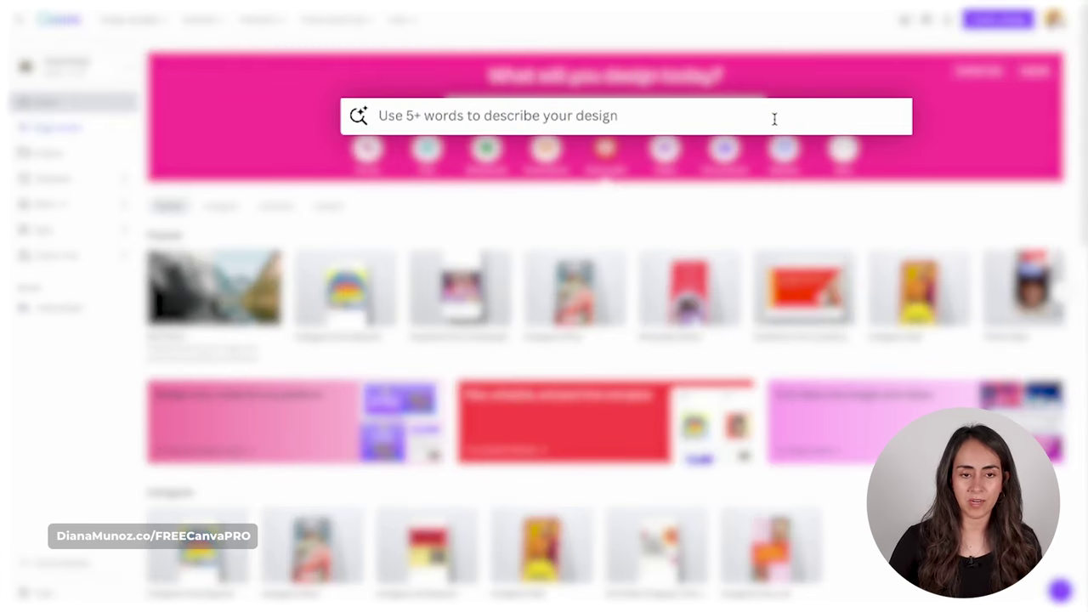
Search the template library for "wallpaper" from the home page
click(775, 119)
text(wallpap)
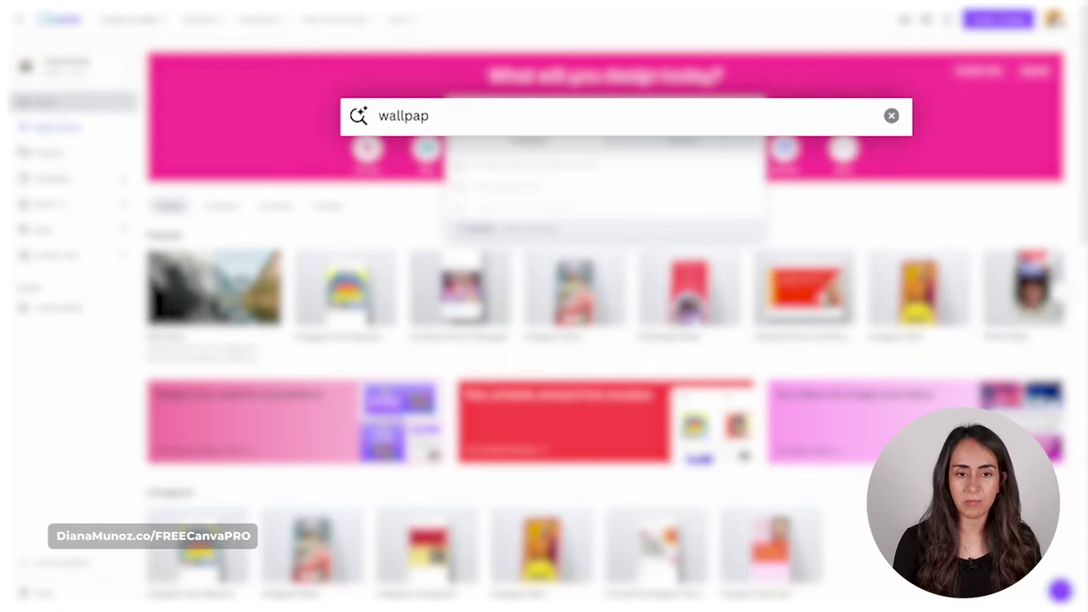
text(er)
key(Return)
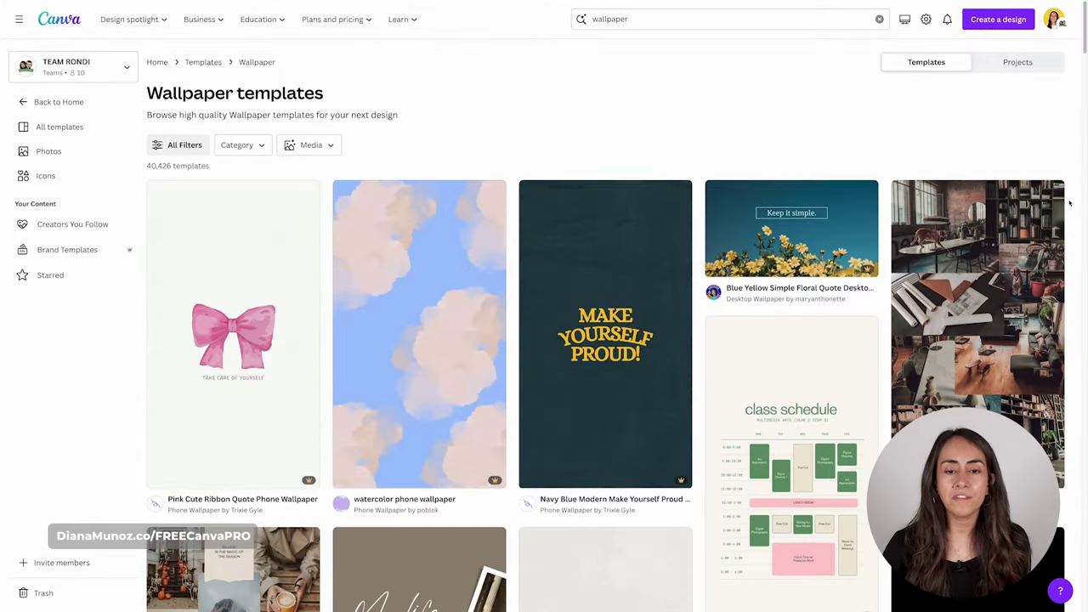
Browse the wallpaper templates, comparing phone and desktop styles such as photo collages, quotes and illustrations
scroll(1069, 203, down, 3)
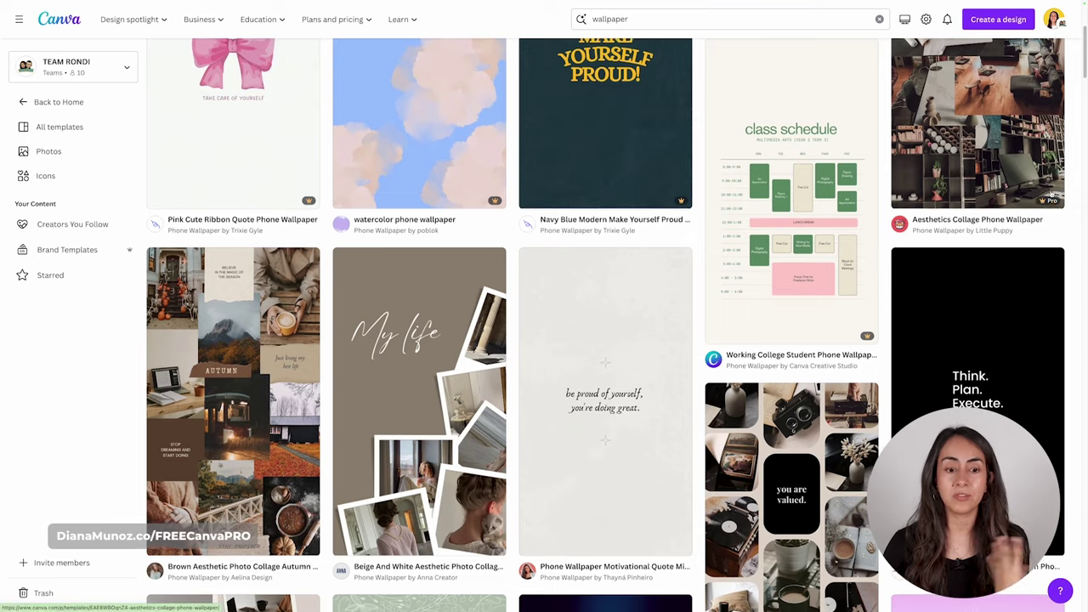
scroll(1051, 195, down, 1)
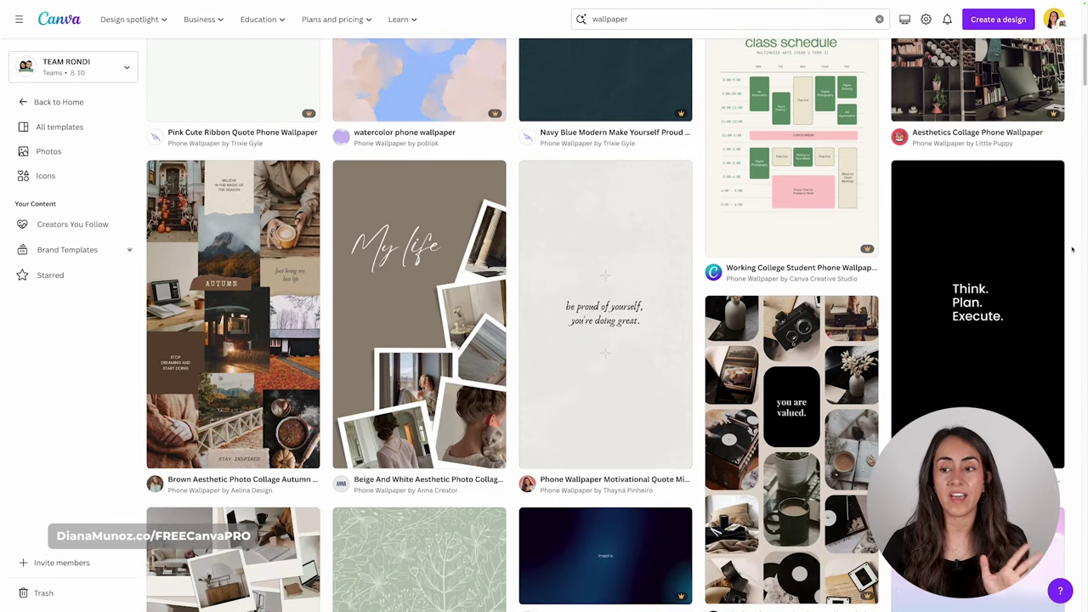
scroll(1071, 248, down, 3)
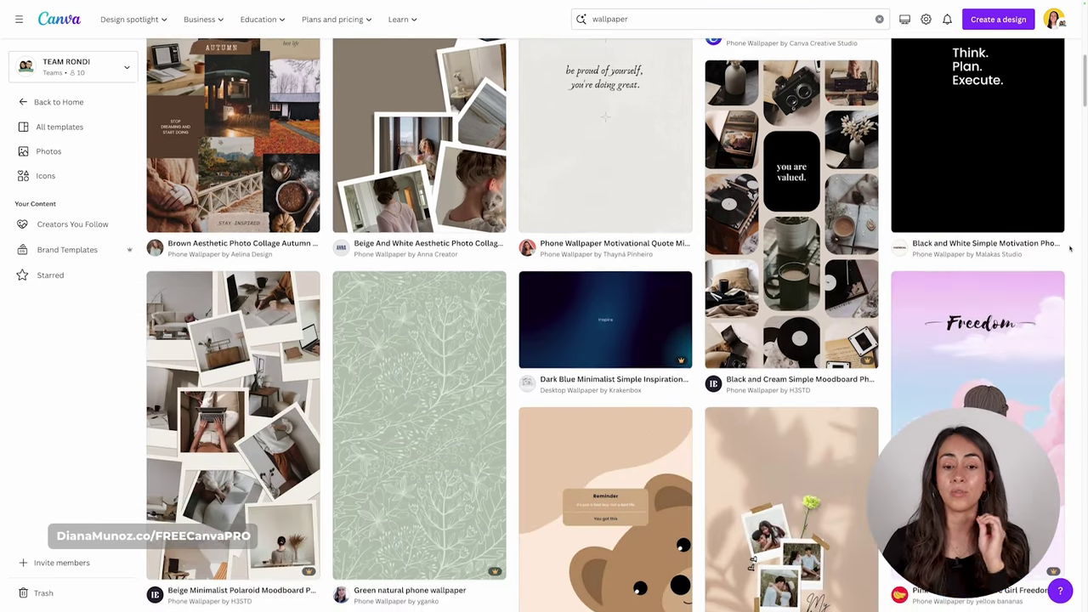
scroll(1070, 248, down, 1)
scroll(1067, 248, down, 2)
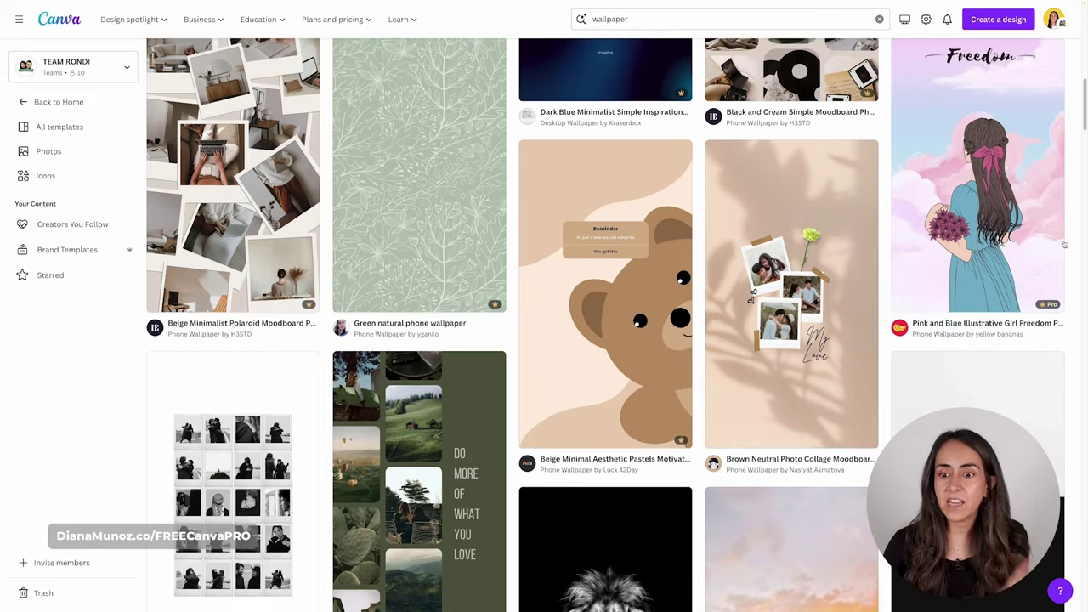
scroll(1072, 255, down, 3)
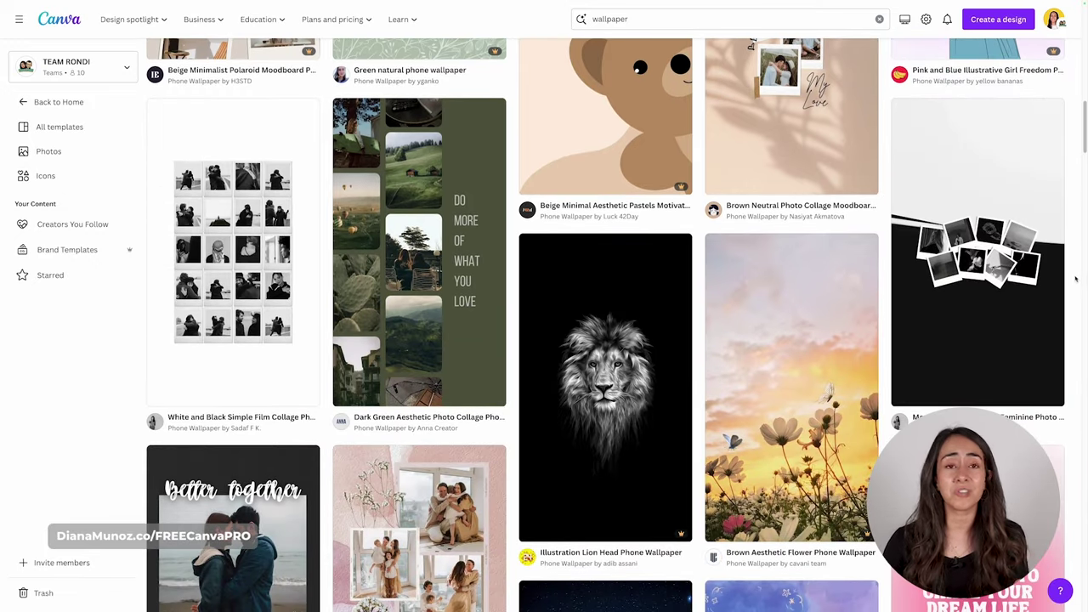
scroll(1075, 281, down, 5)
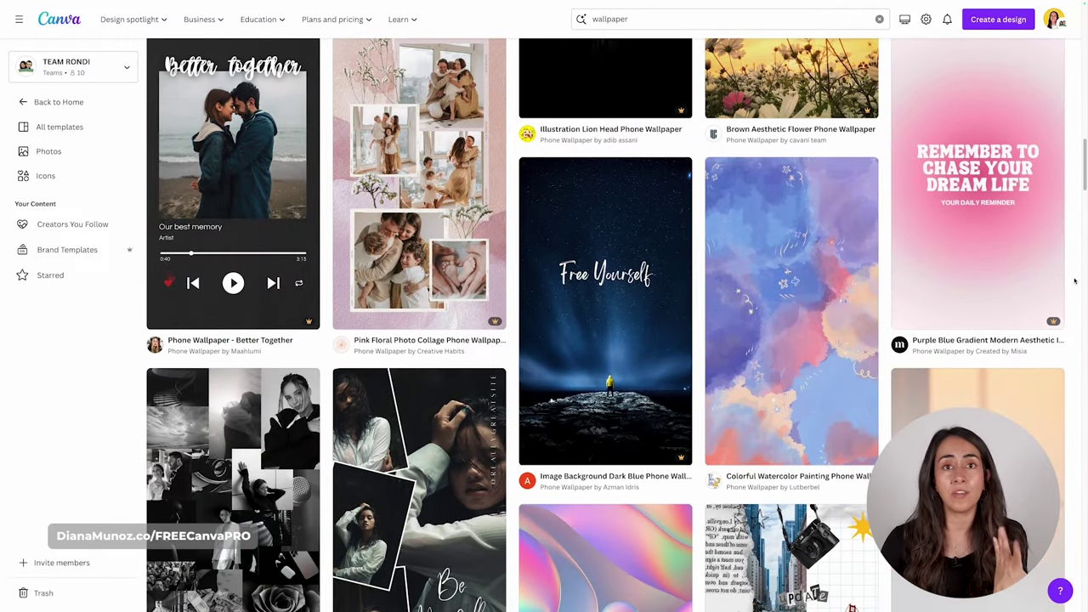
Search the template library for "desktop wallpaper" instead of just "wallpaper"
scroll(1074, 282, down, 3)
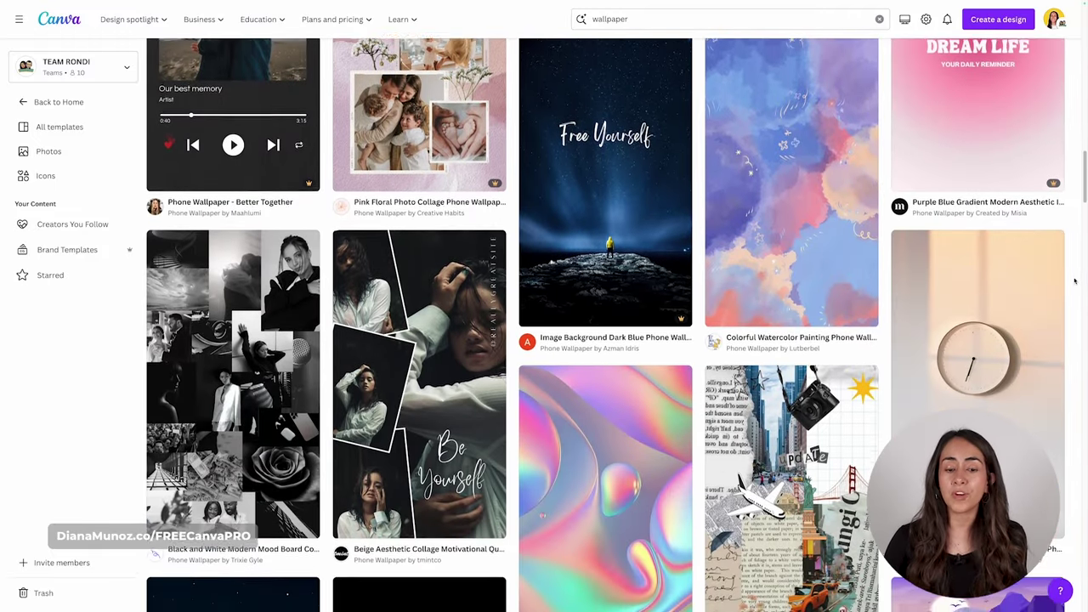
scroll(1072, 274, down, 6)
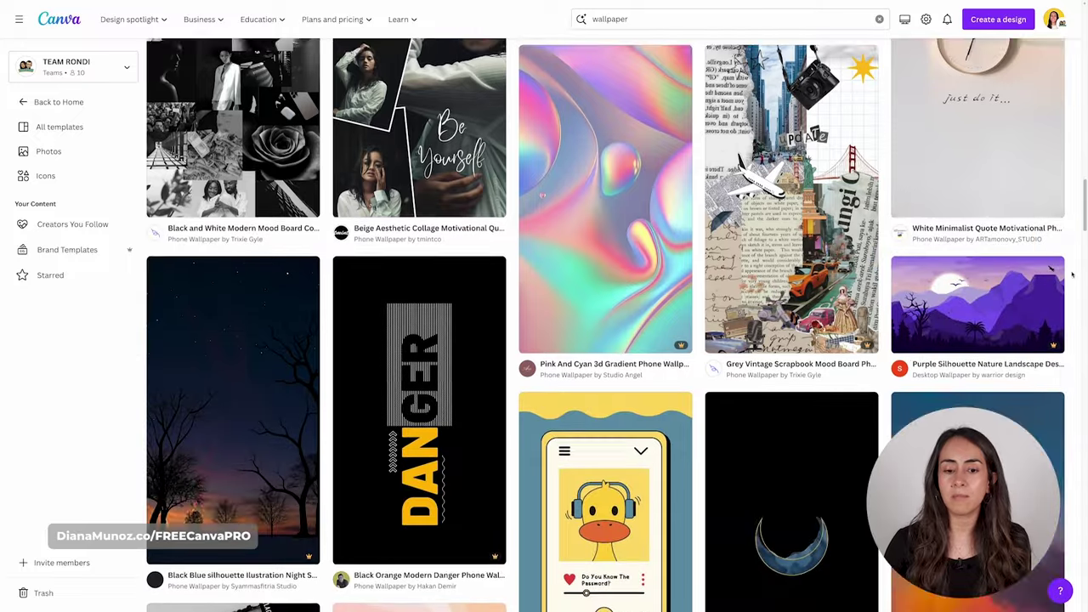
scroll(1070, 258, up, 15)
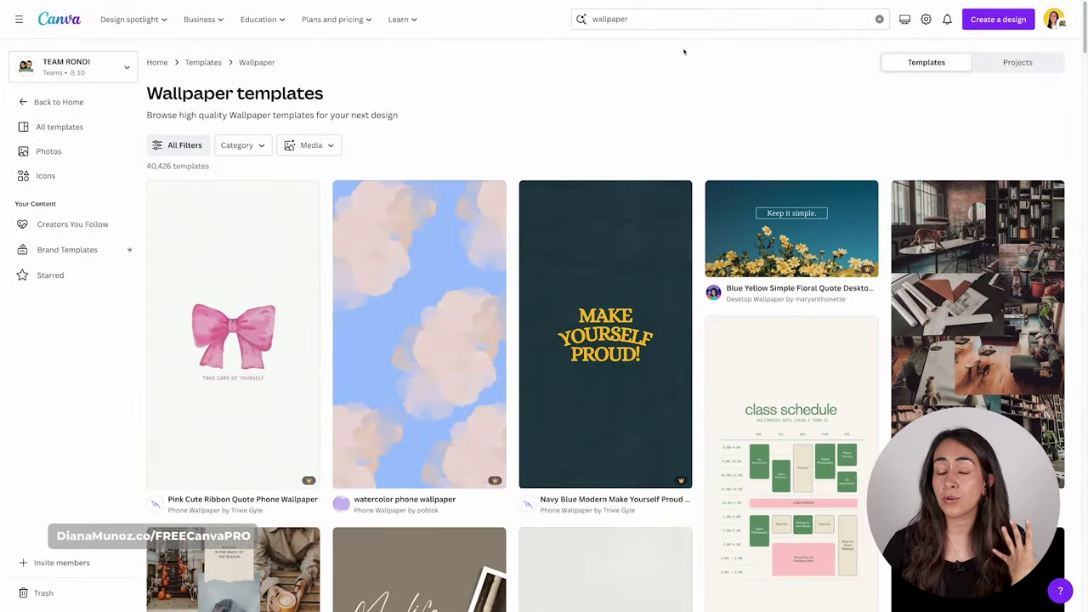
click(612, 18)
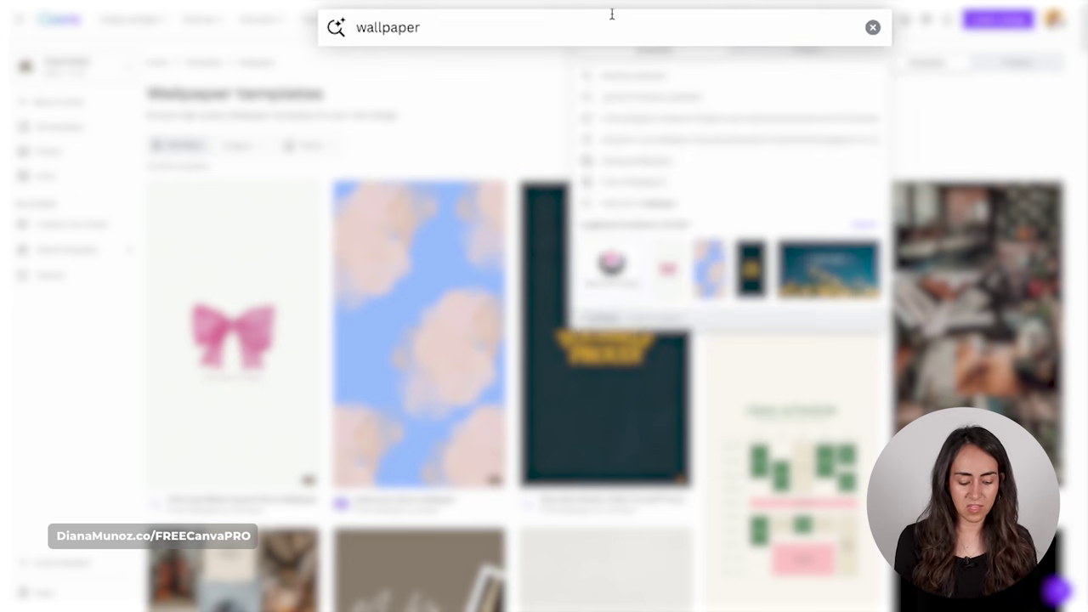
text(desk)
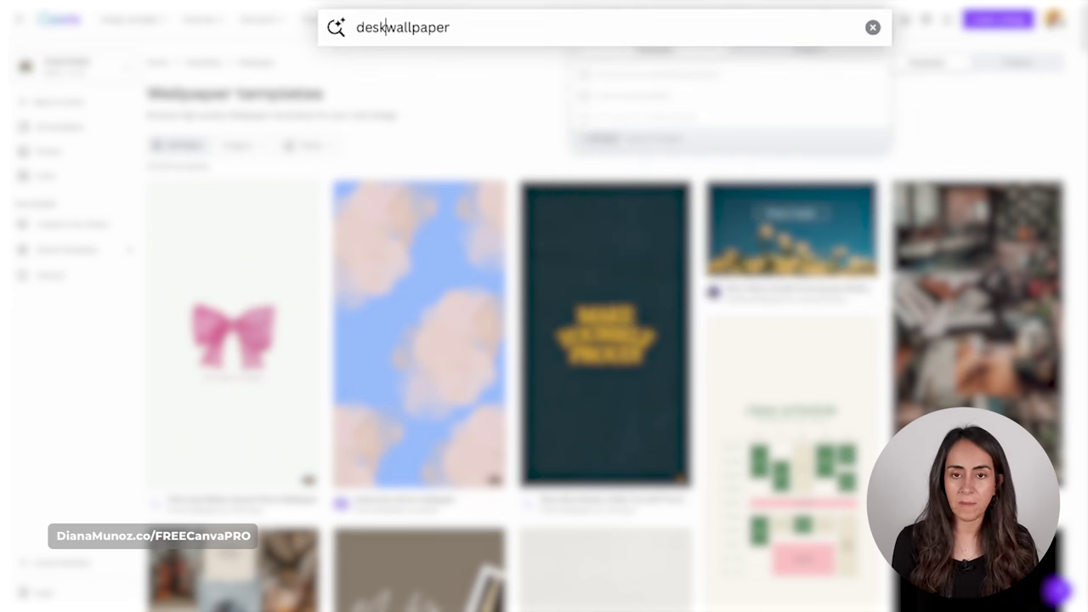
text(top)
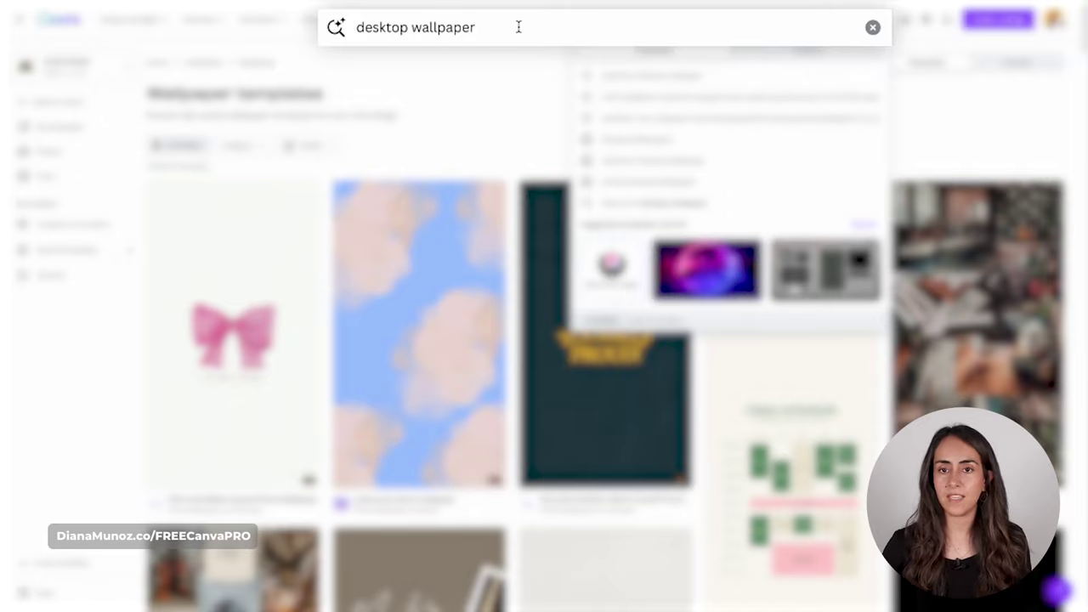
key(Return)
Browse the desktop wallpaper templates, comparing quote, gradient, organizer, calendar and photo collage styles
scroll(1077, 122, down, 4)
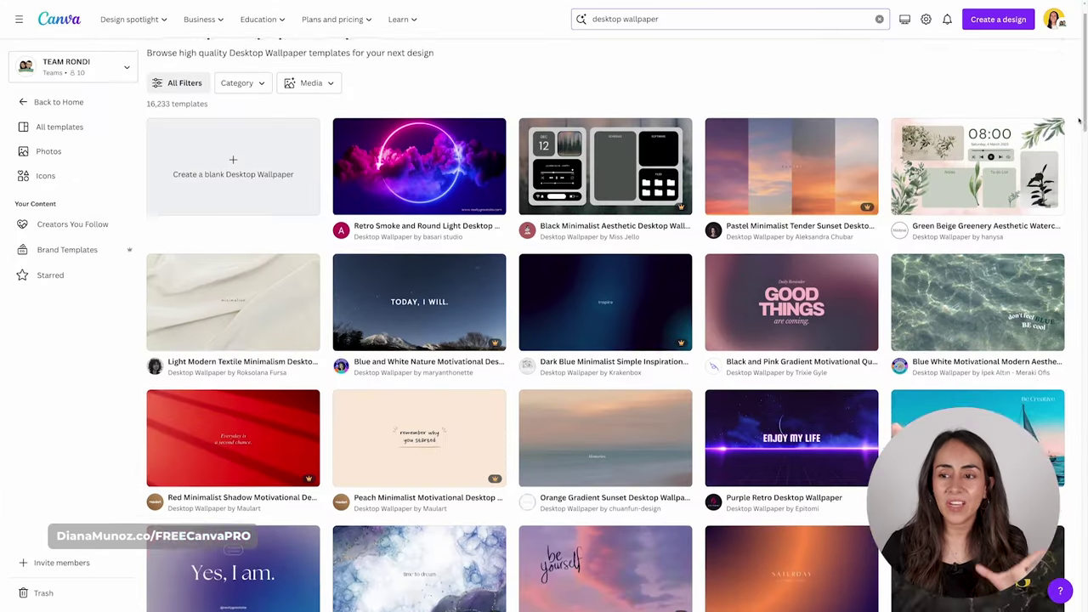
scroll(1078, 119, down, 2)
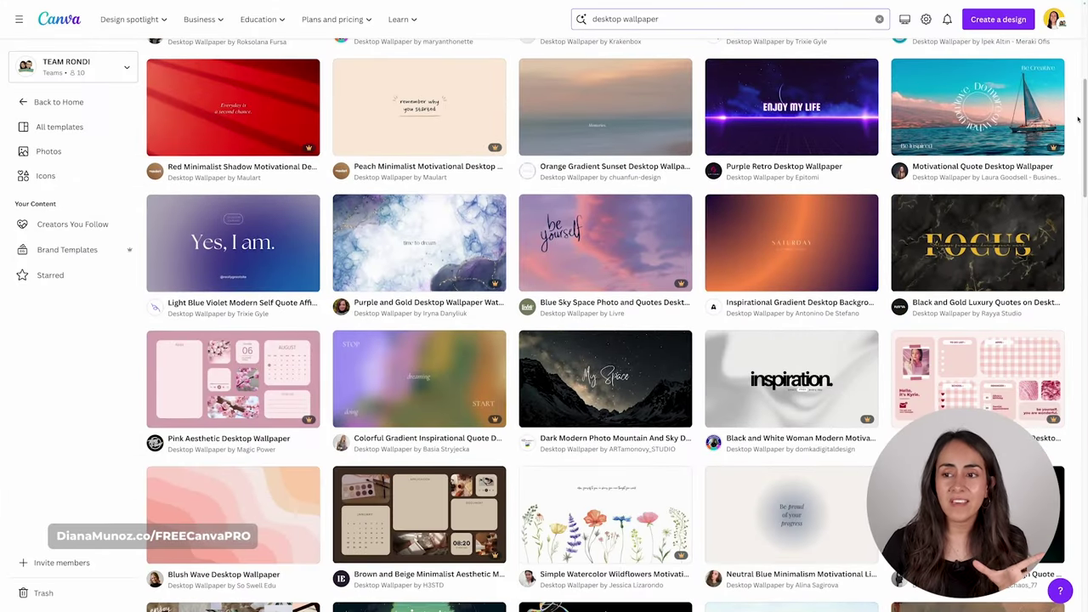
scroll(1078, 120, down, 1)
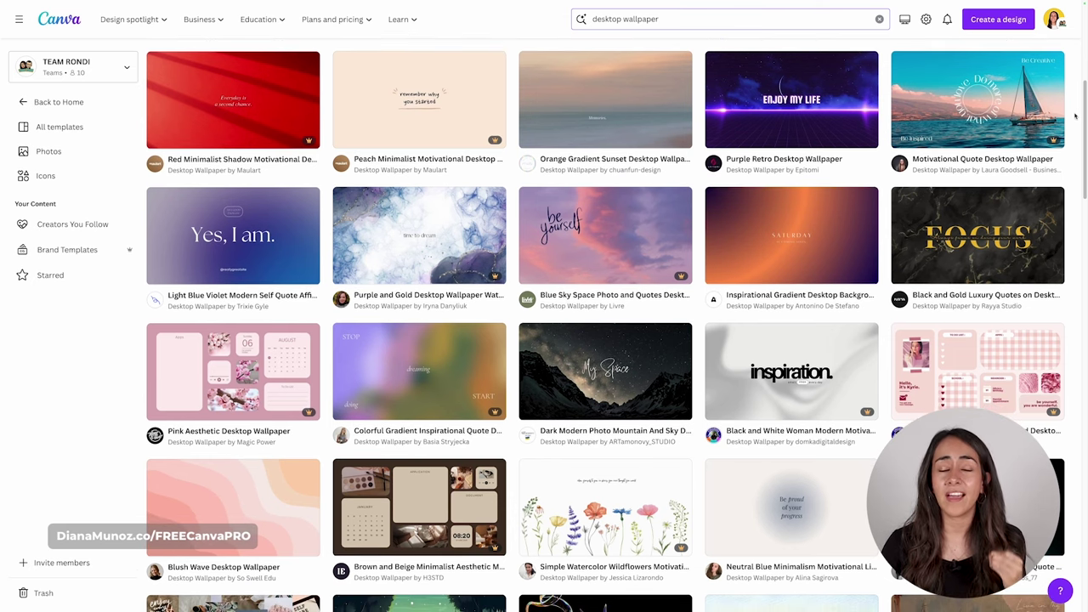
scroll(1075, 114, down, 5)
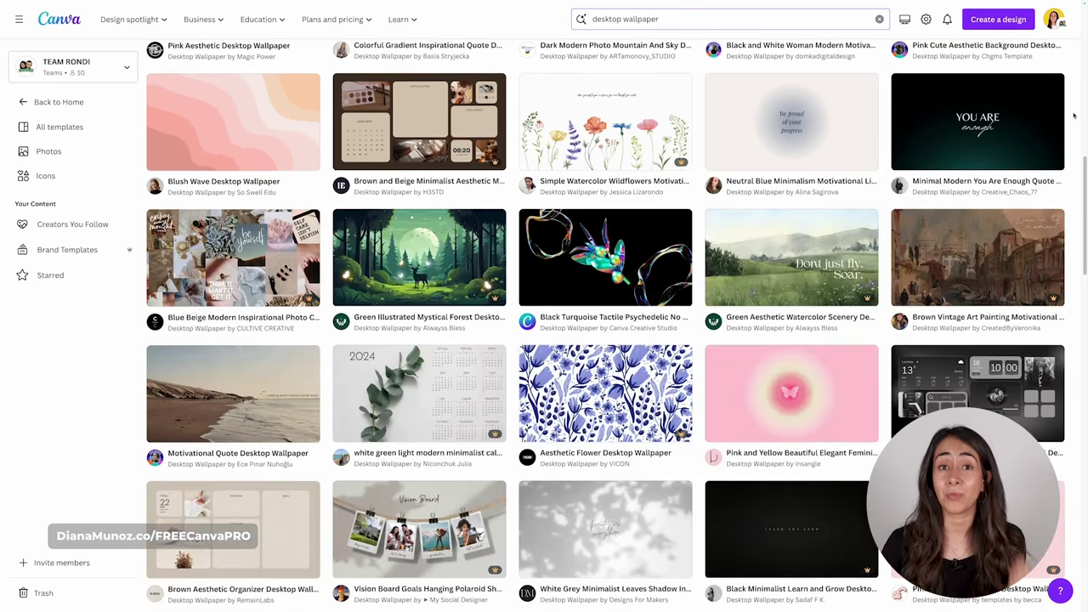
scroll(1074, 116, down, 7)
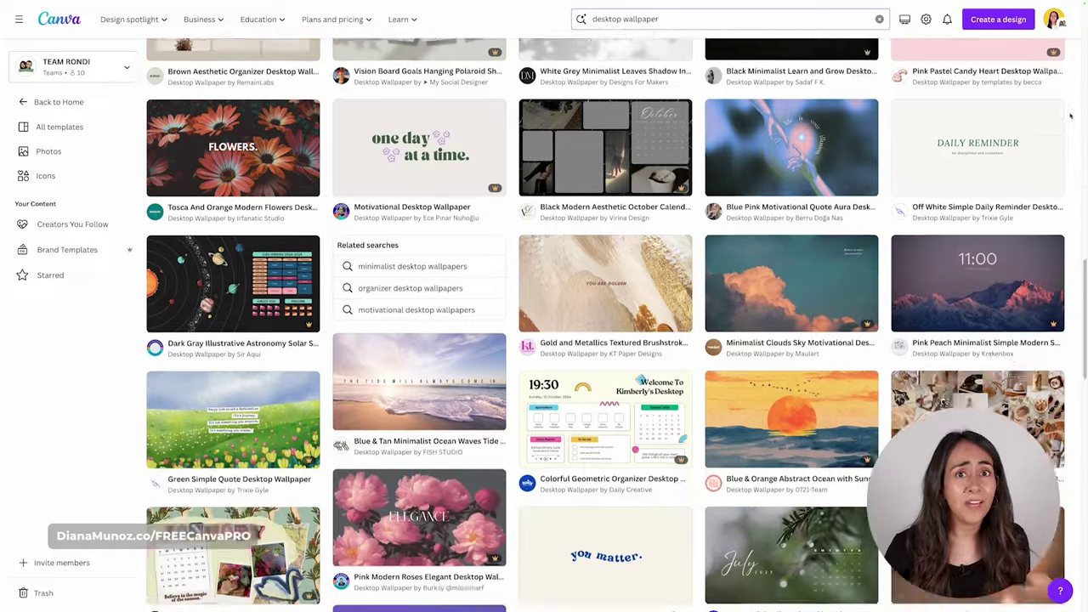
scroll(1070, 115, down, 9)
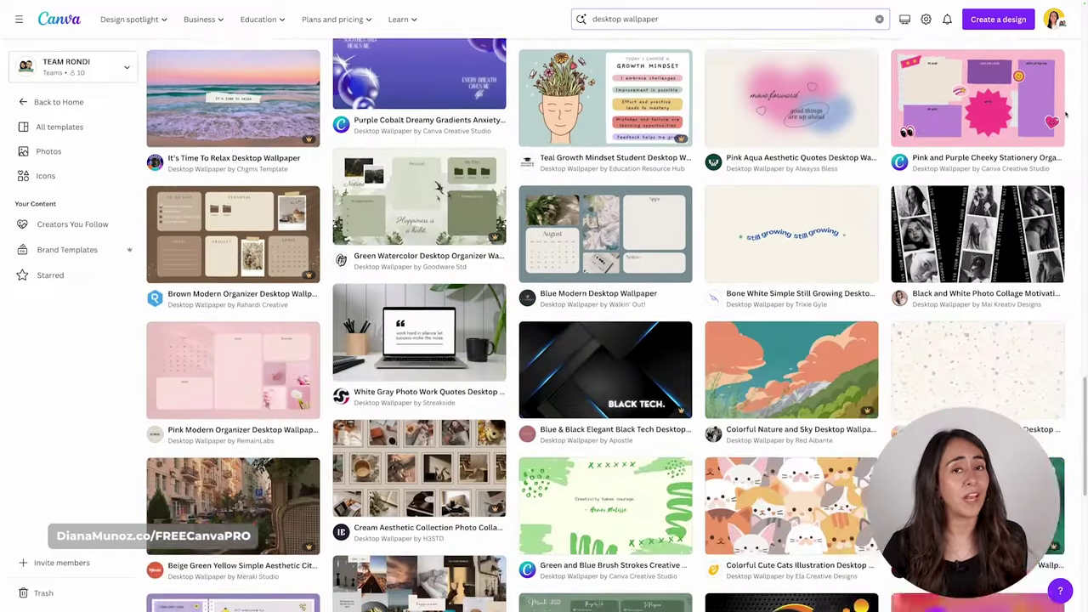
scroll(1065, 103, down, 8)
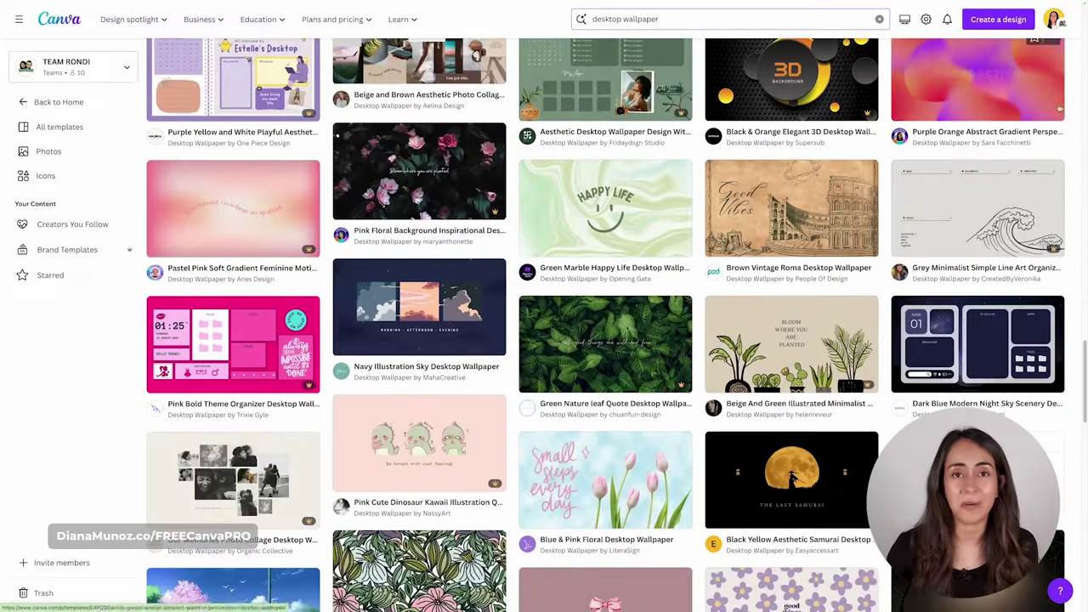
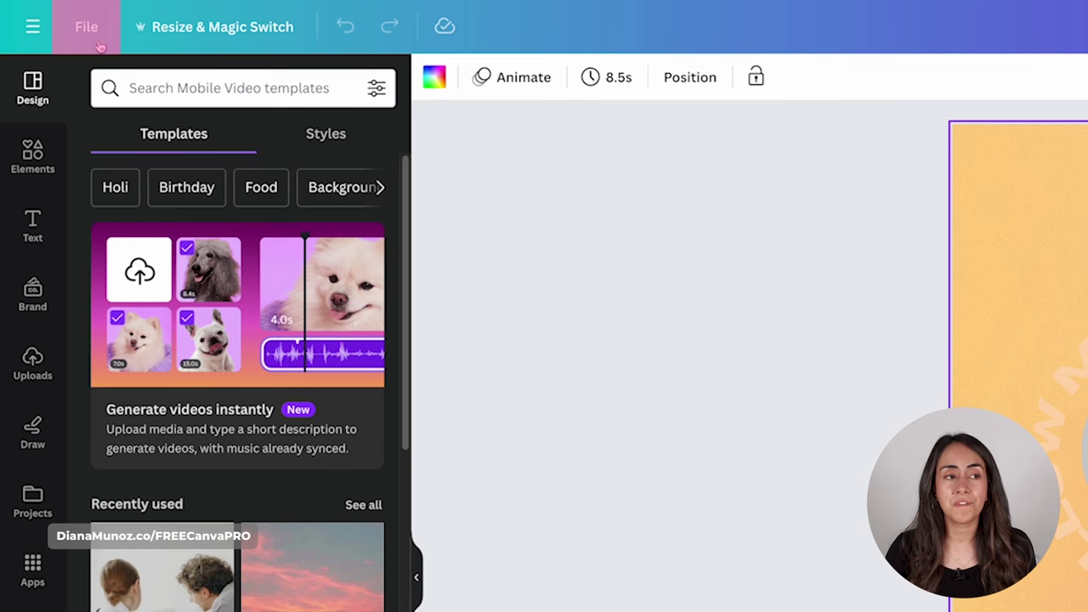
Open the Circular text design's version history and preview its saved versions, going back to the one from 5:28 PM, Mar 13
click(87, 29)
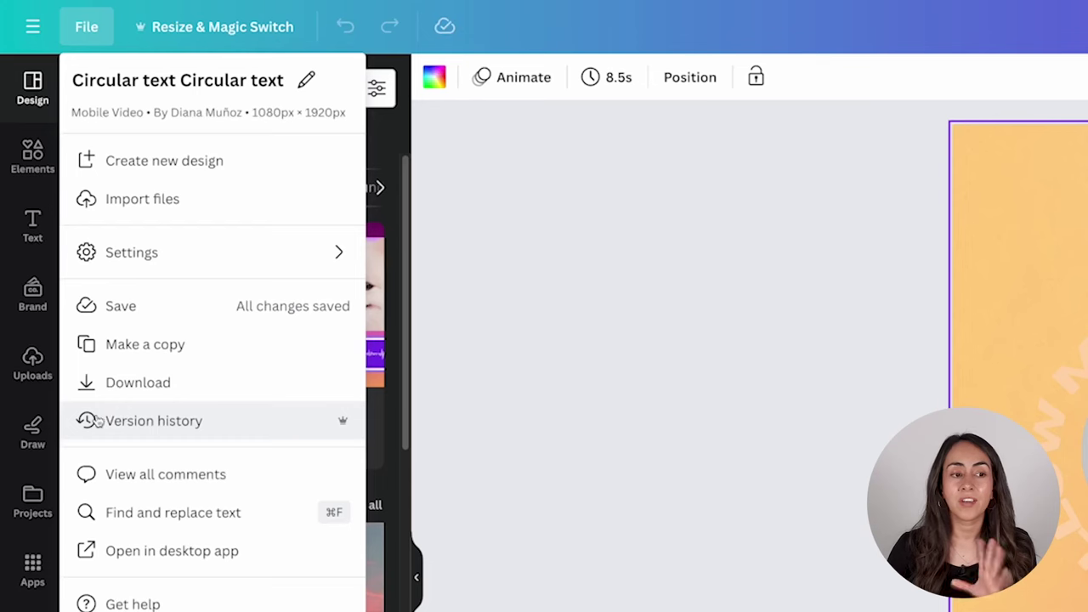
click(189, 427)
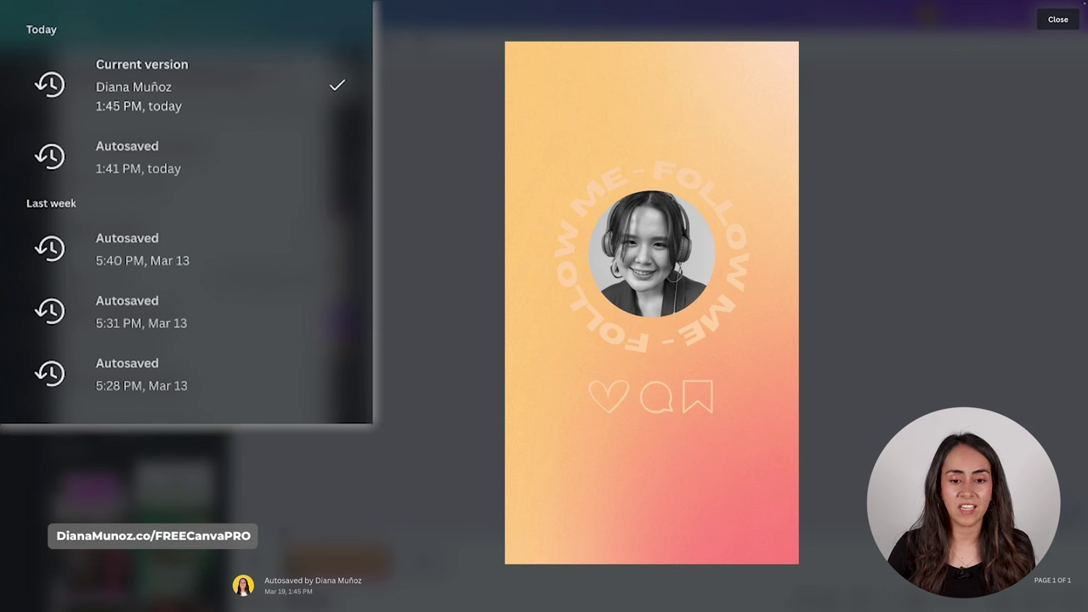
click(256, 167)
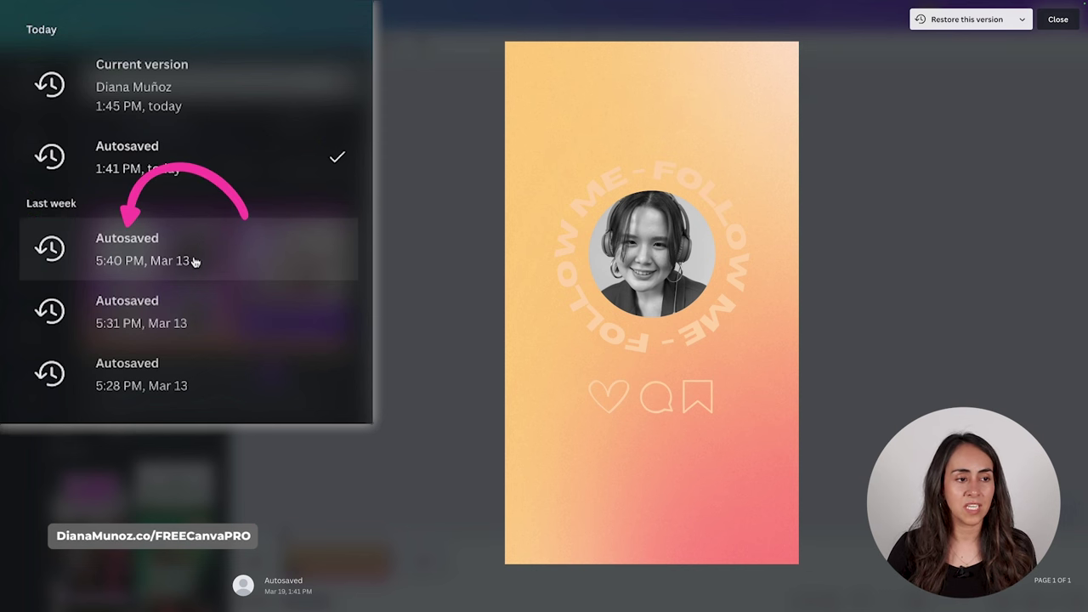
click(267, 256)
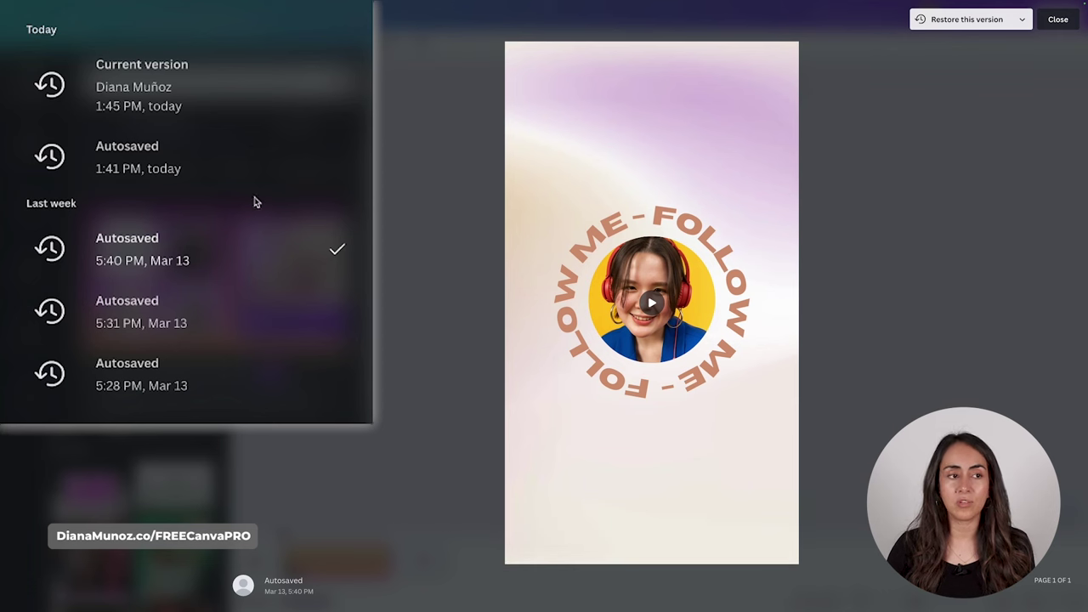
click(255, 89)
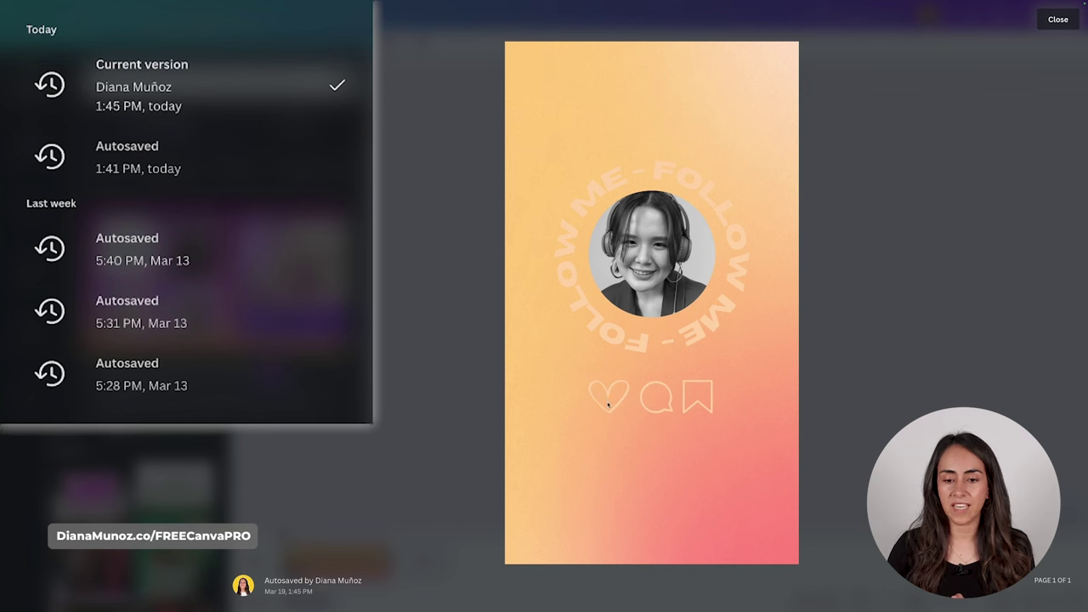
click(175, 273)
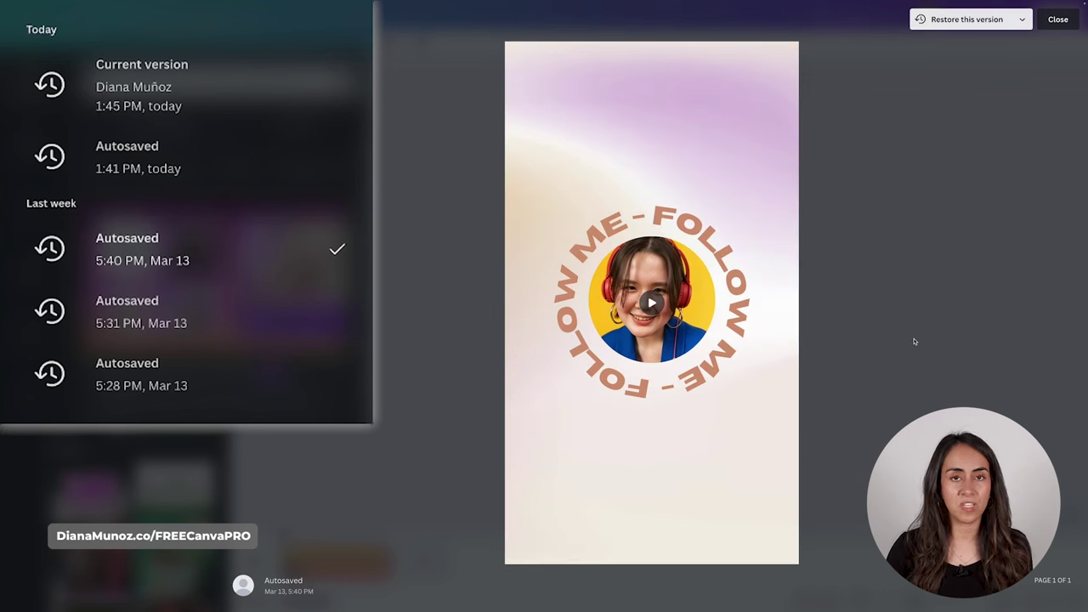
click(158, 308)
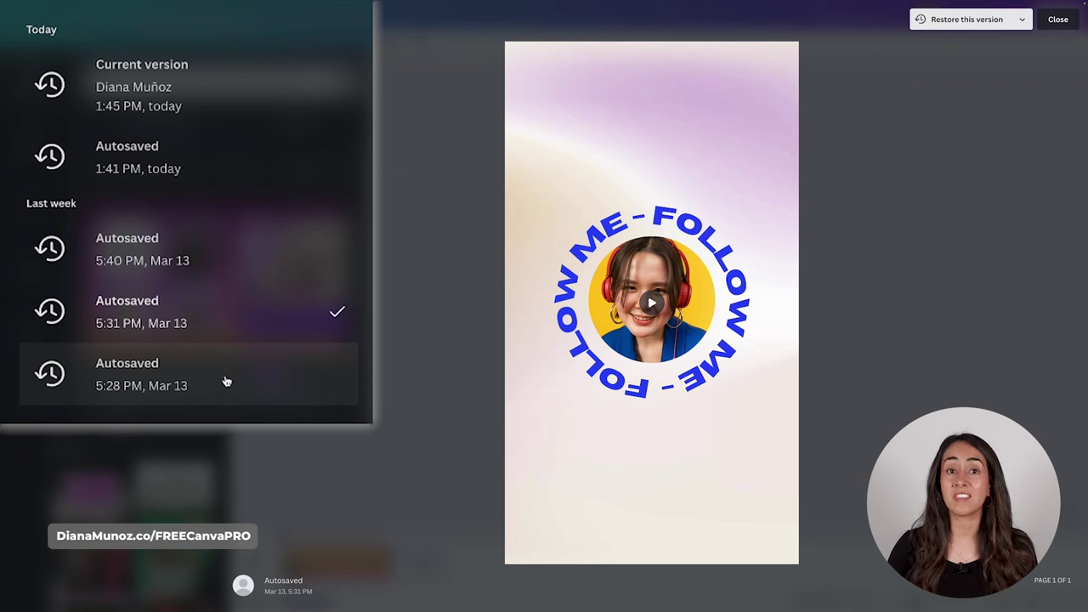
click(227, 381)
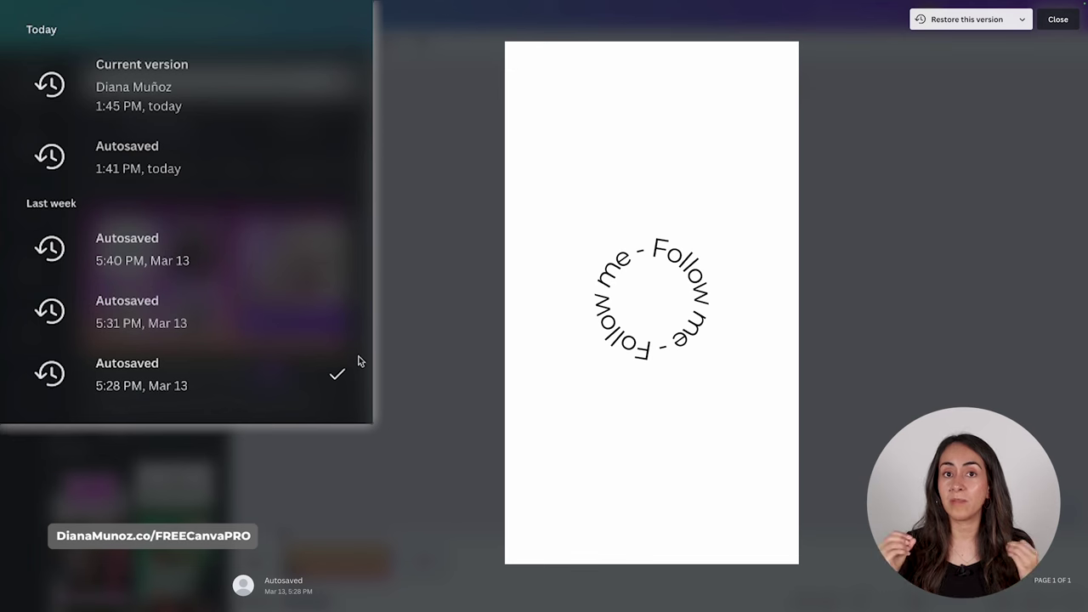
Preview the saved versions in forward order, from 5:31 PM, Mar 13 up to the current version
click(184, 301)
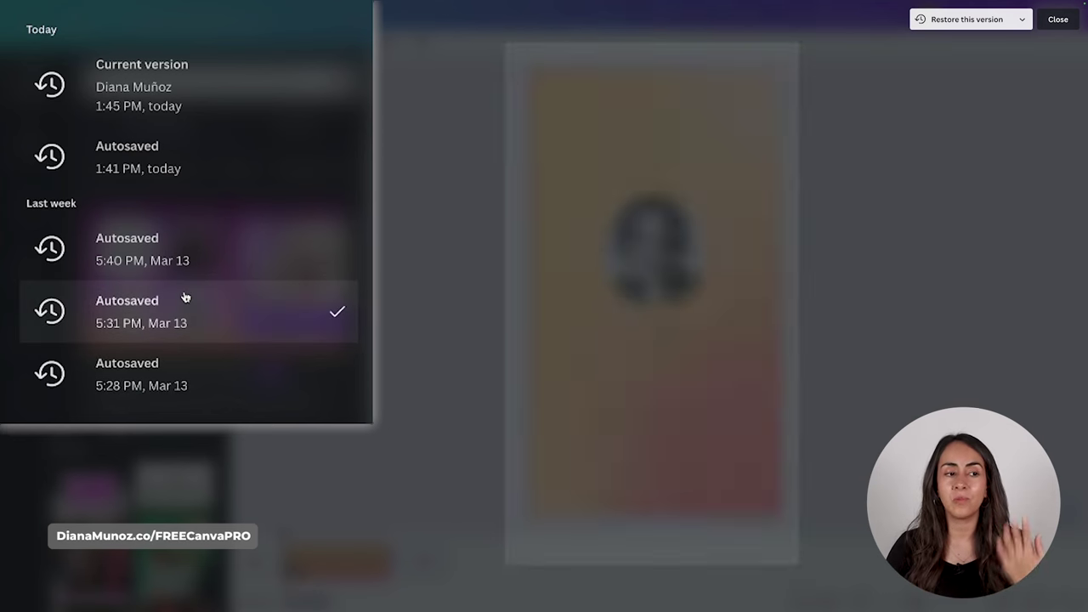
click(201, 256)
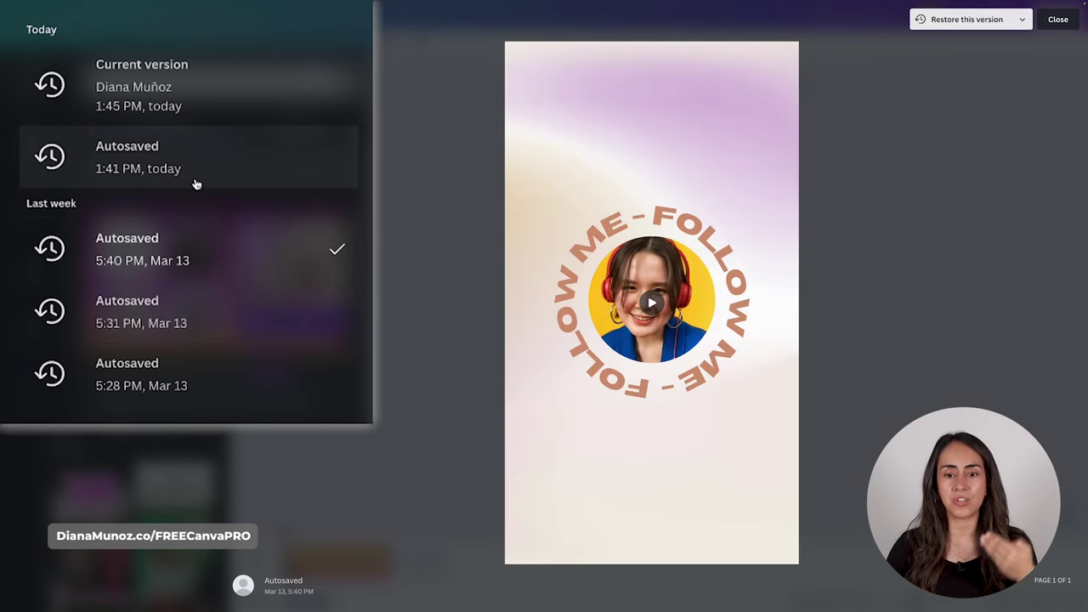
click(202, 184)
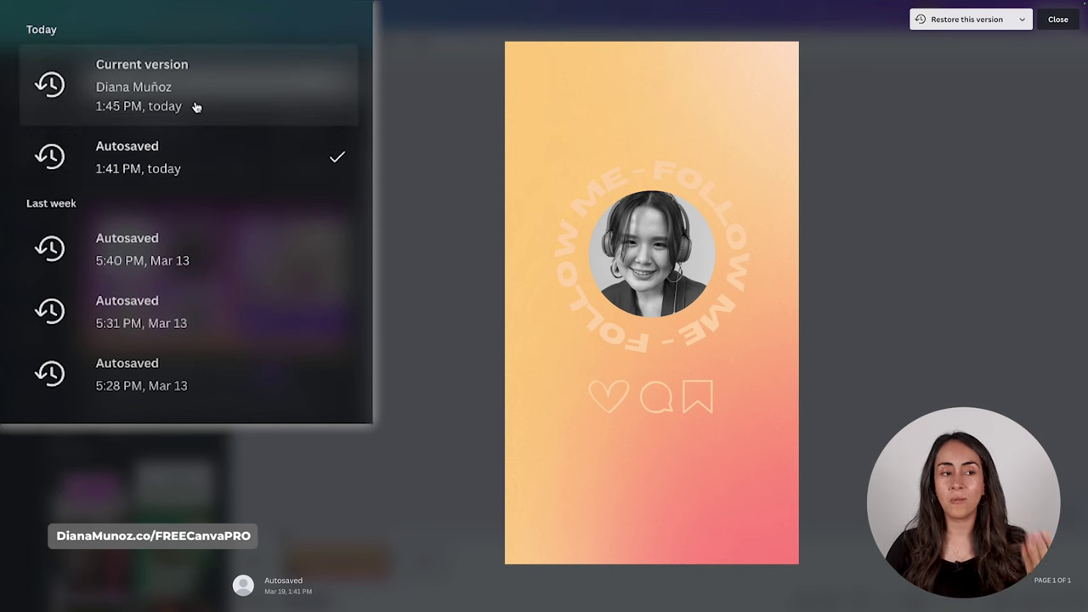
click(194, 105)
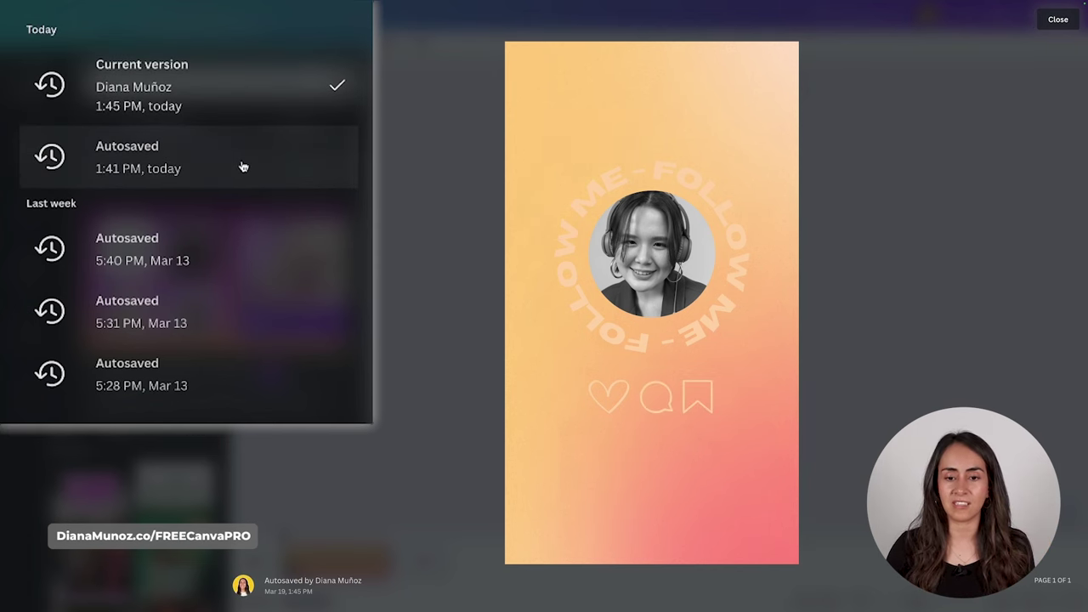
Restore the autosaved version of the design from 5:40 PM, Mar 13
click(210, 327)
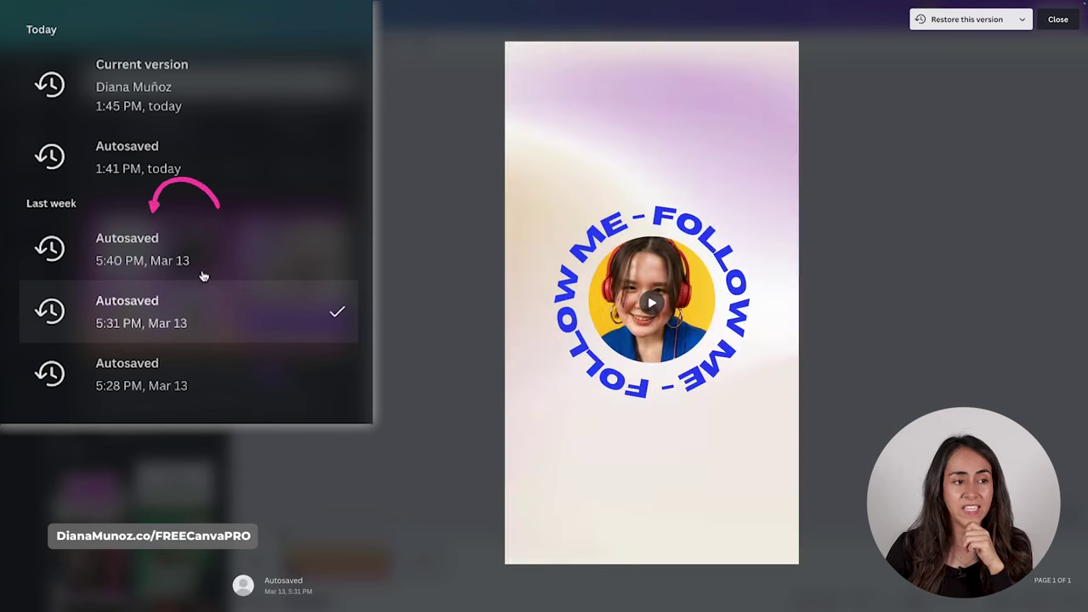
click(200, 266)
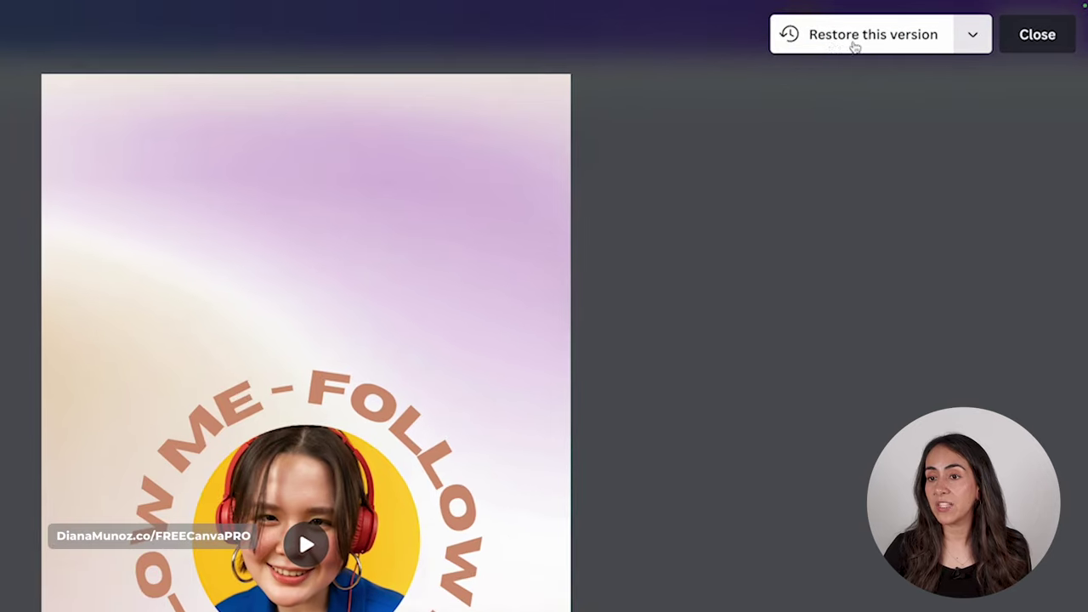
click(879, 38)
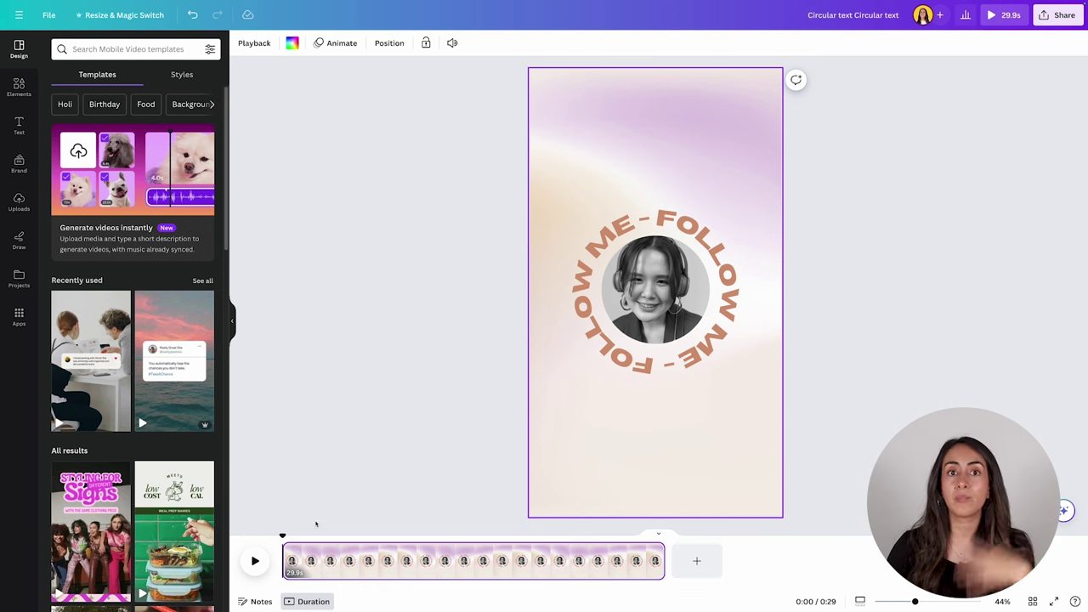
Play the restored design's rotating text animation briefly and undo the version restore
click(255, 568)
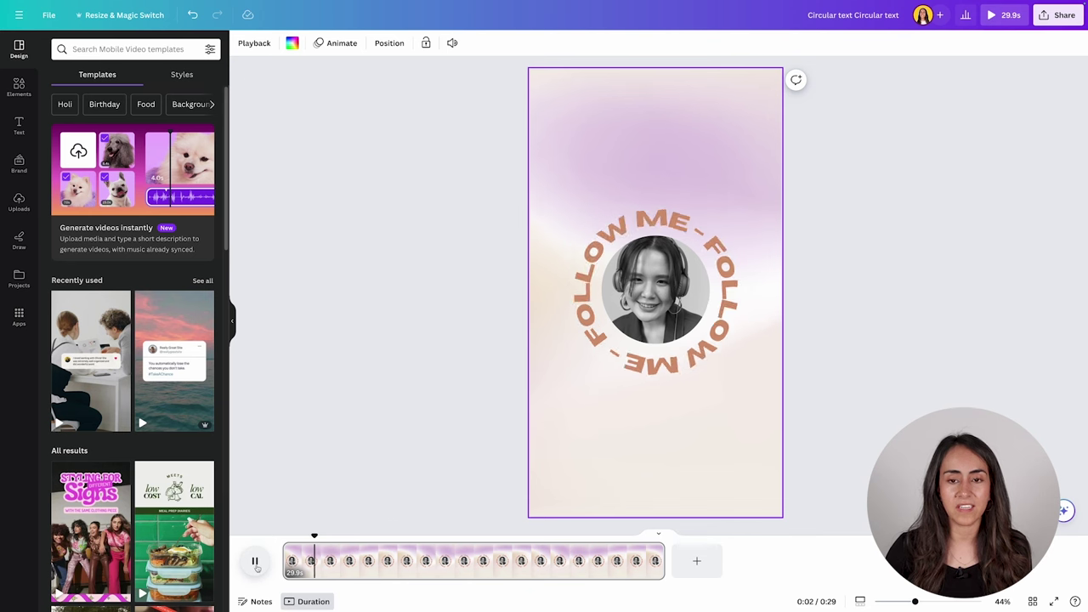
click(255, 562)
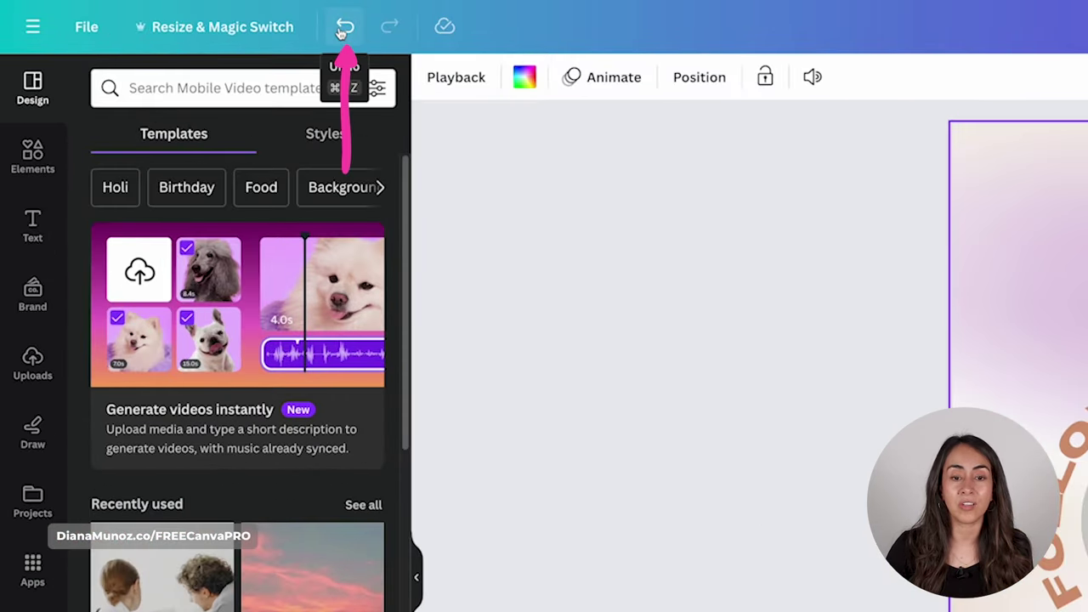
click(192, 16)
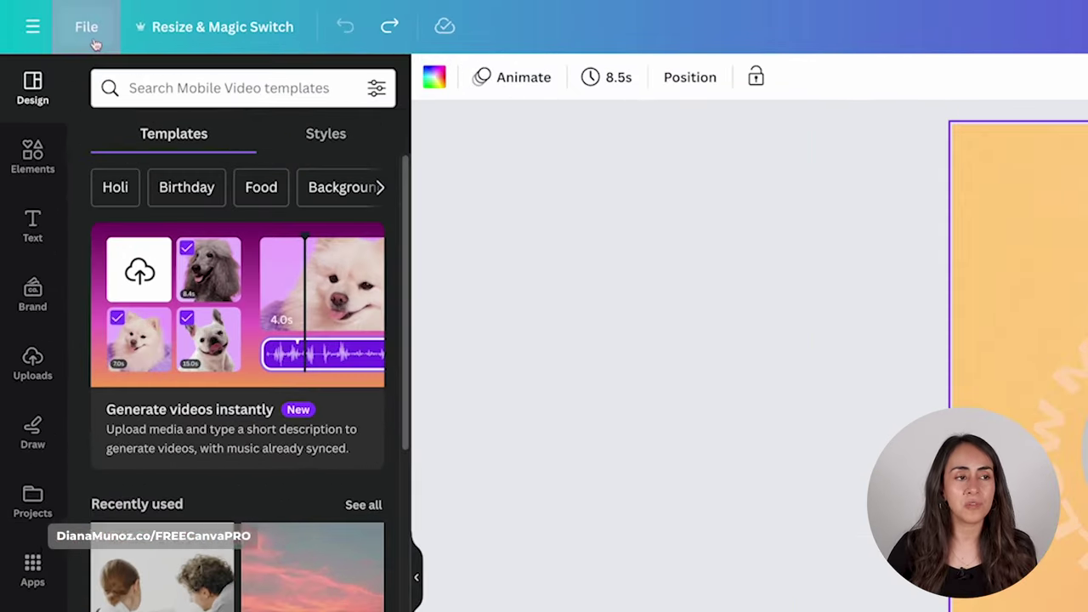
Make a copy of the autosaved version from 5:40 PM, Mar 13, in the version history and scrub the copy's timeline to about 9 seconds
click(48, 14)
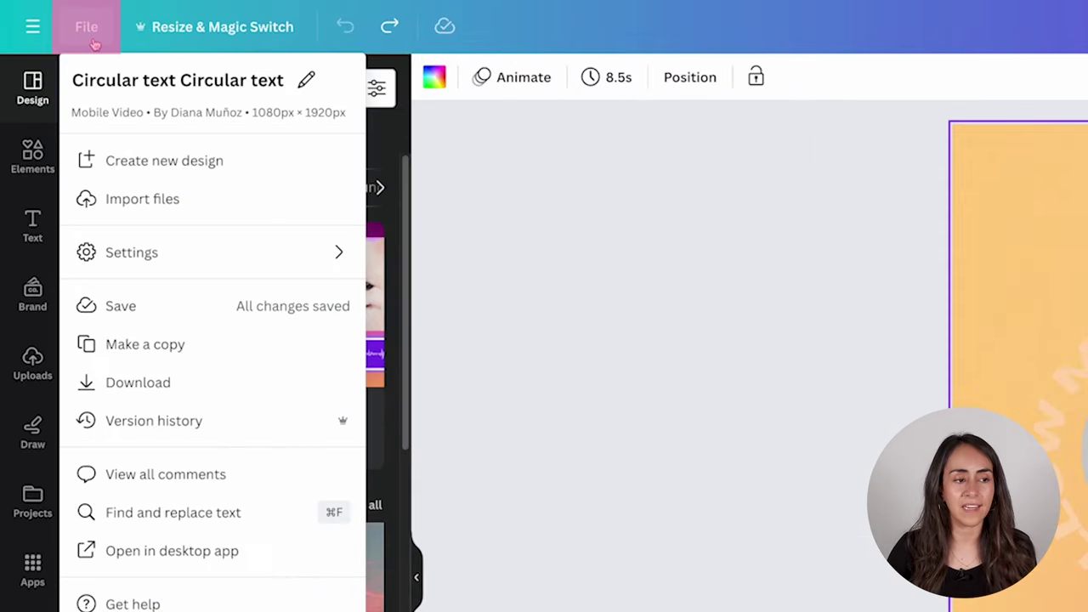
click(258, 427)
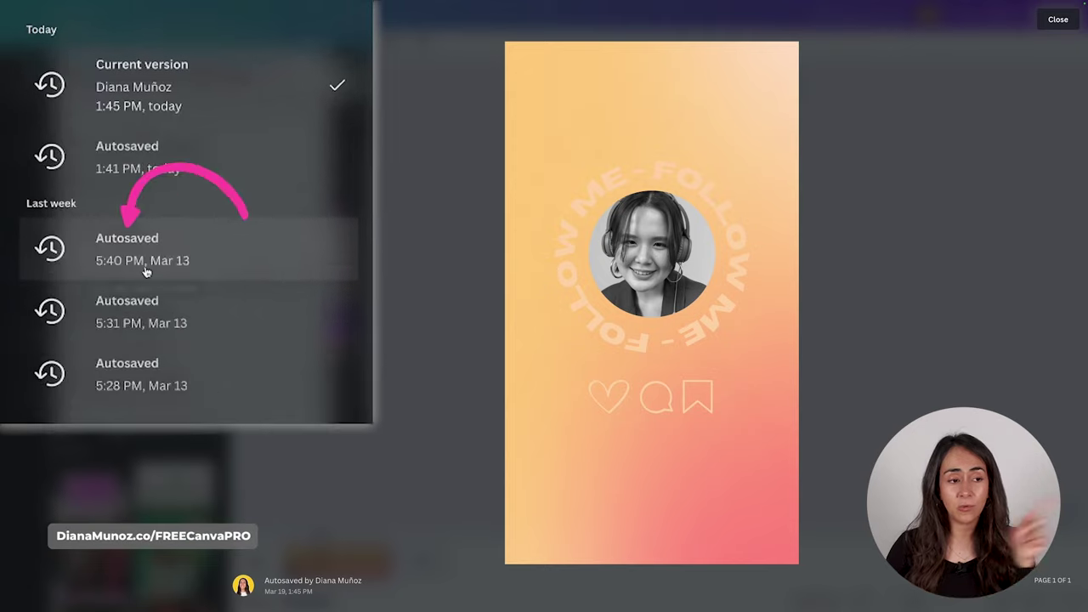
click(177, 191)
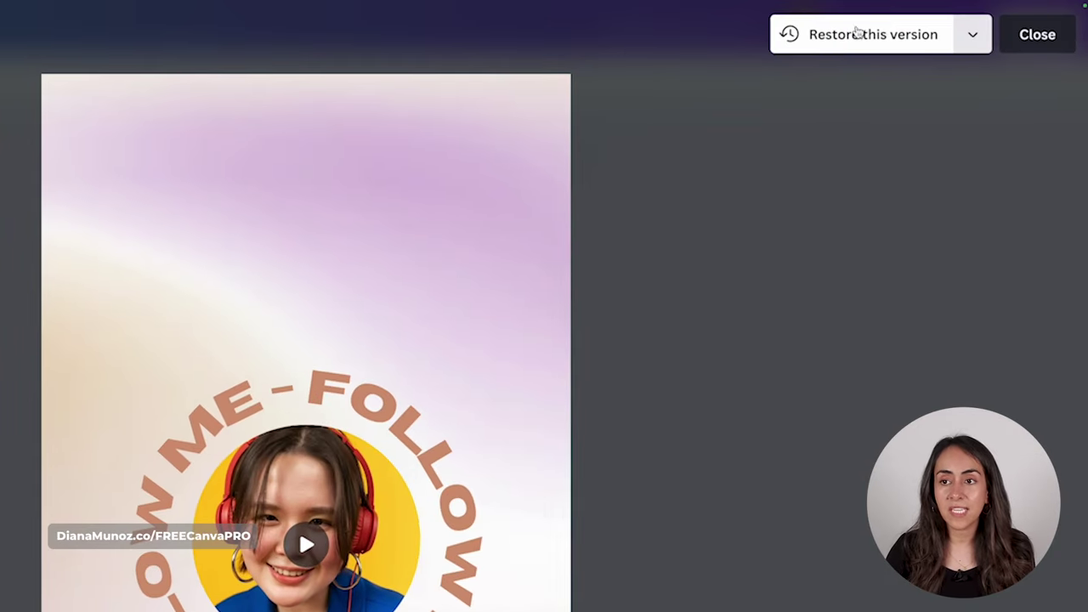
click(974, 35)
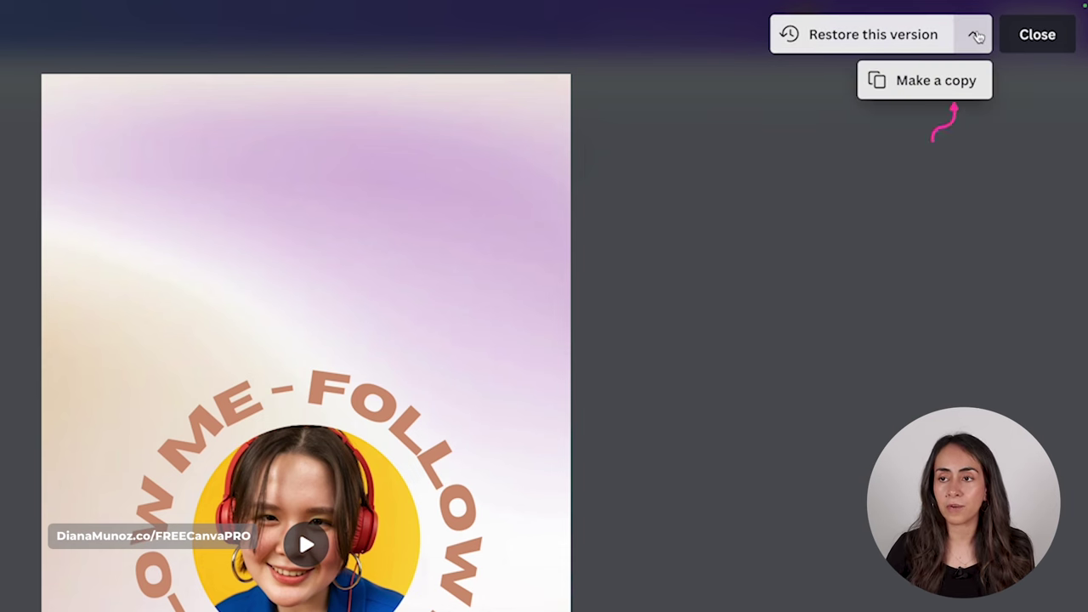
click(936, 82)
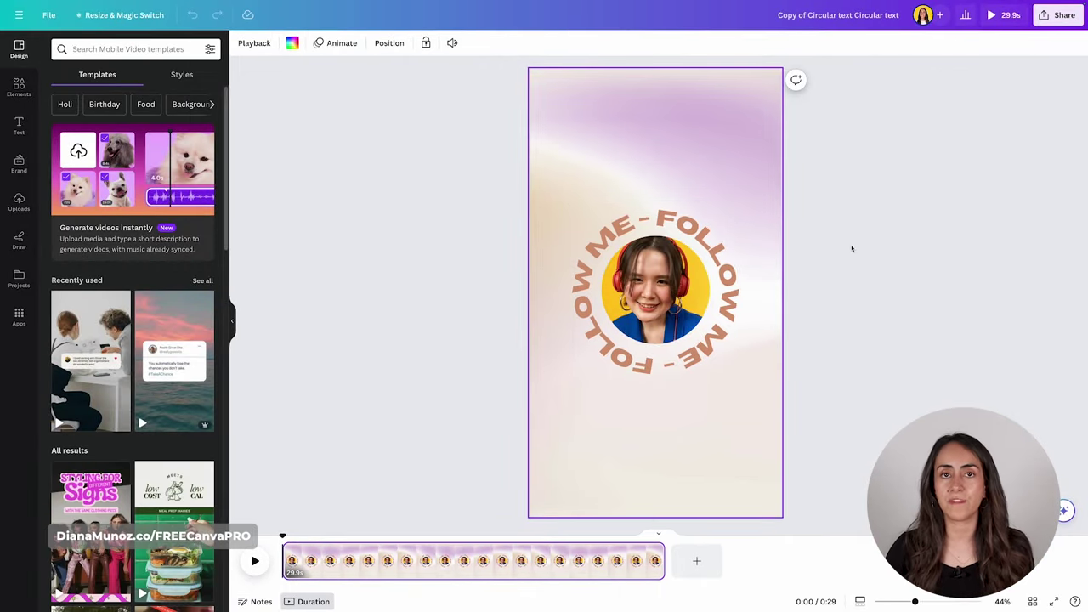
key(super+shift+f)
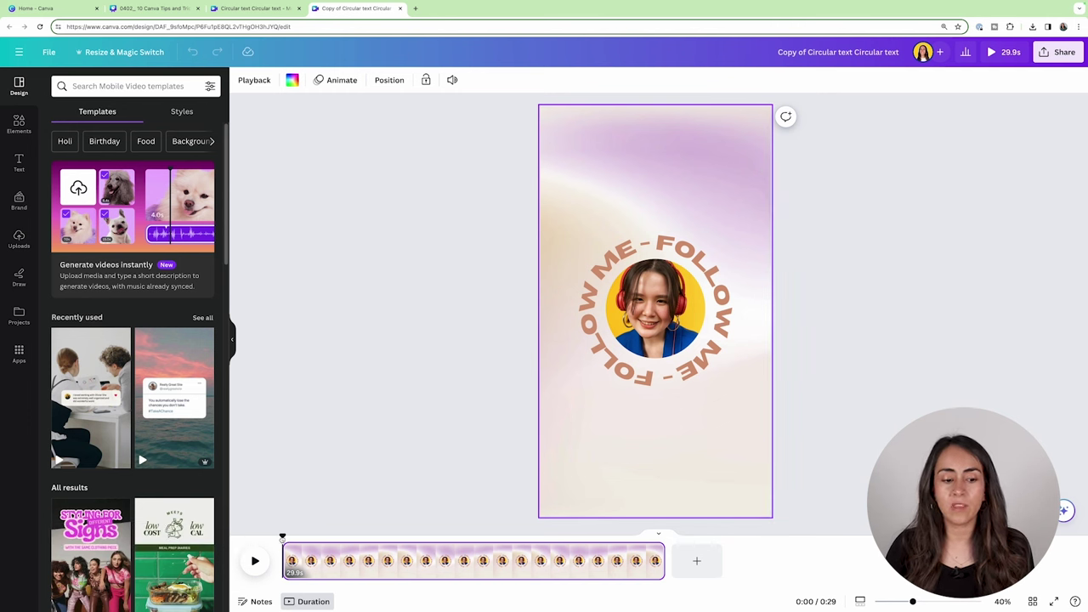
drag(282, 538, 403, 537)
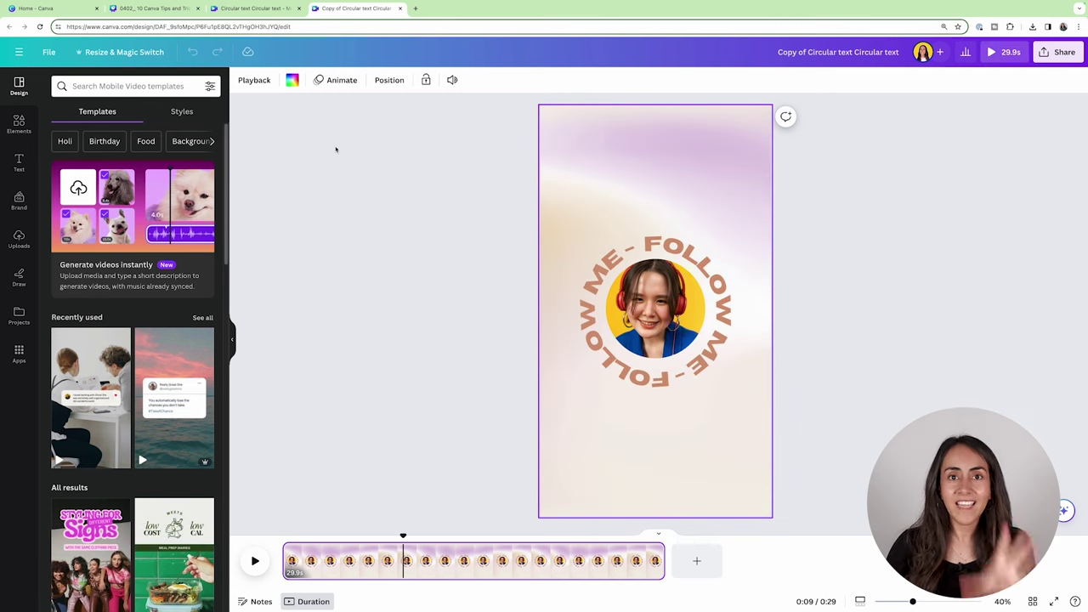
Go back to the original Circular text design, close its version history and play its animation briefly
click(255, 8)
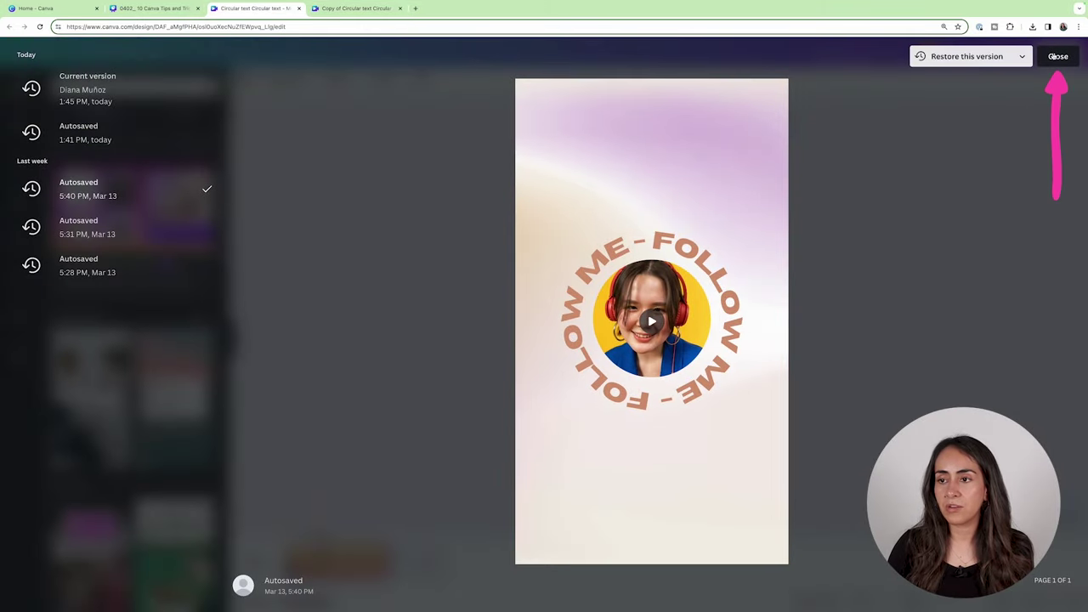
click(1057, 56)
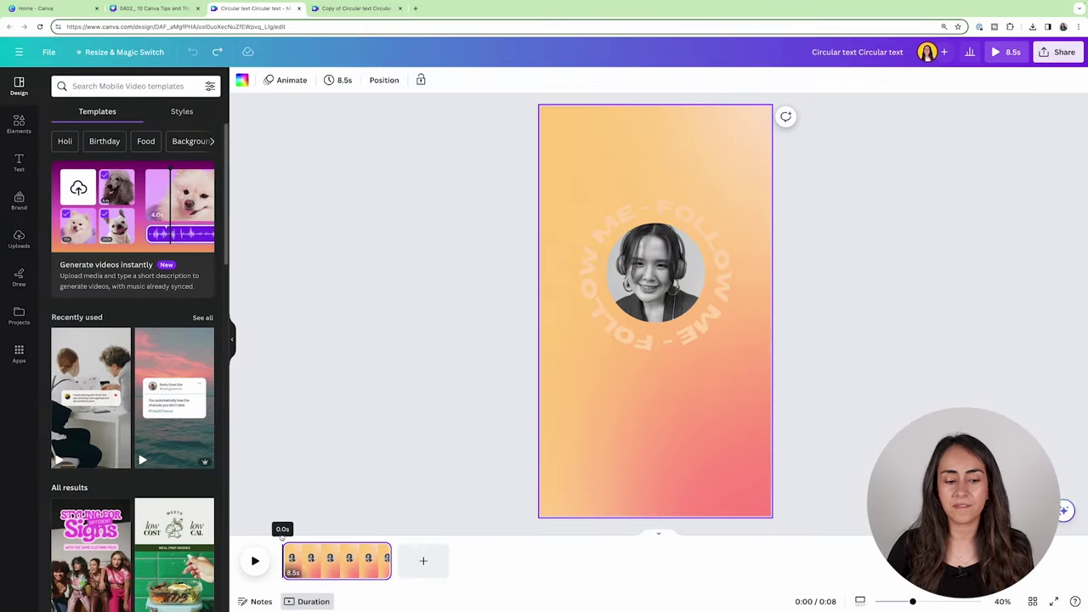
click(255, 563)
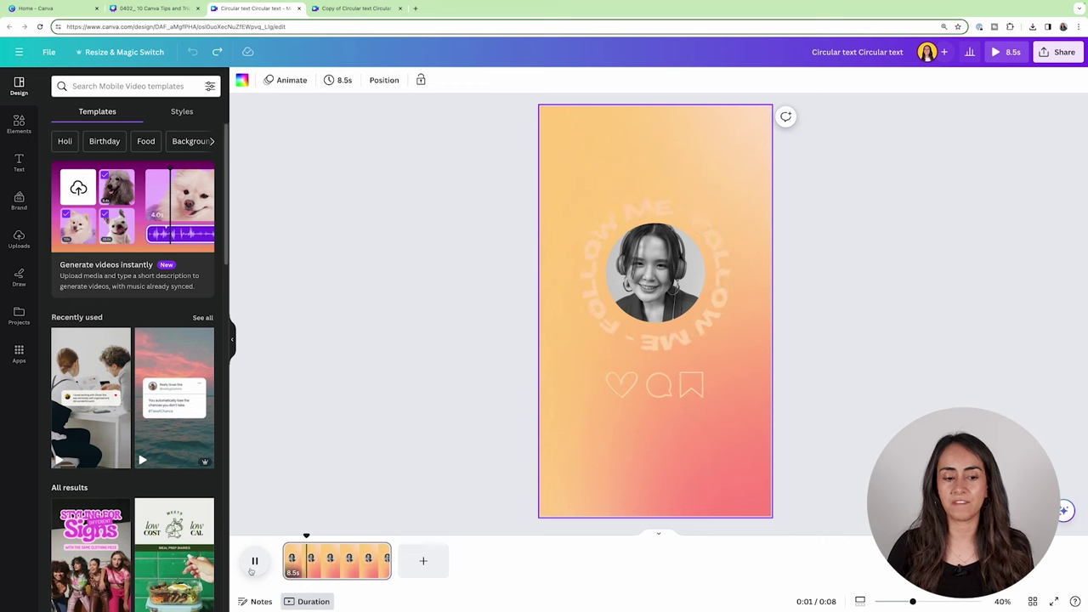
click(255, 563)
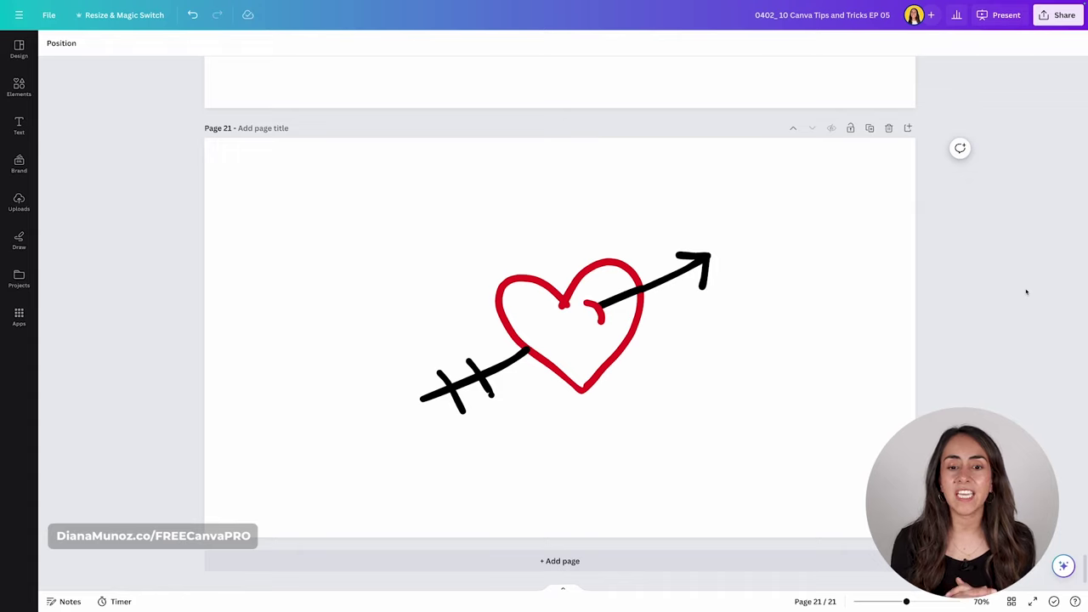
Enlarge the heart-and-arrow drawing on page 21 until it overflows the page, and shrink it back near the page centre
mouse_move(689, 289)
mouse_down()
mouse_move(392, 435)
mouse_move(375, 454)
mouse_up()
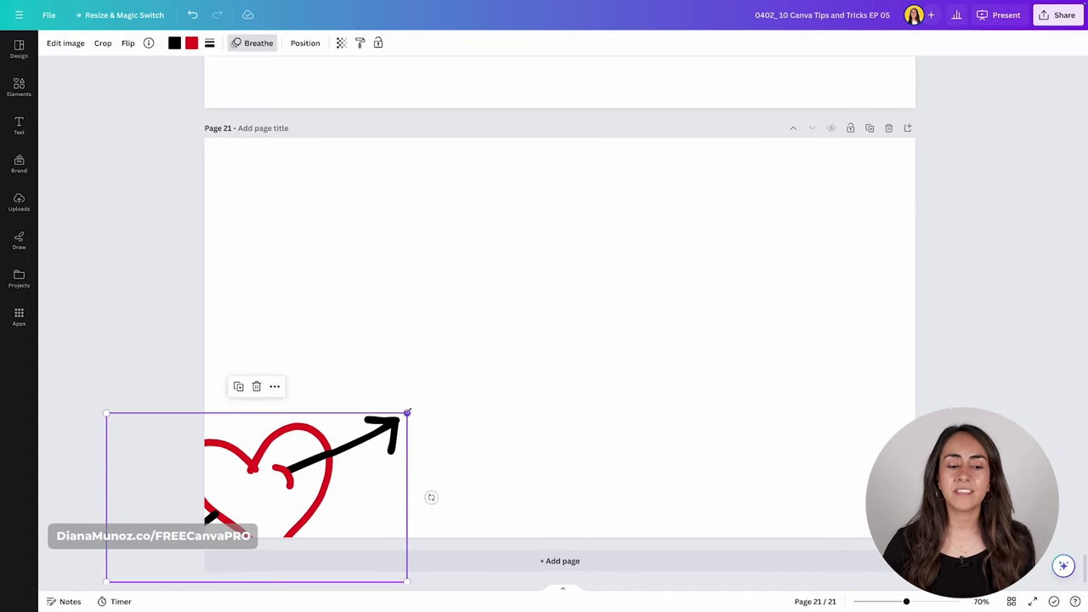
drag(409, 415, 1066, 73)
drag(833, 204, 972, 125)
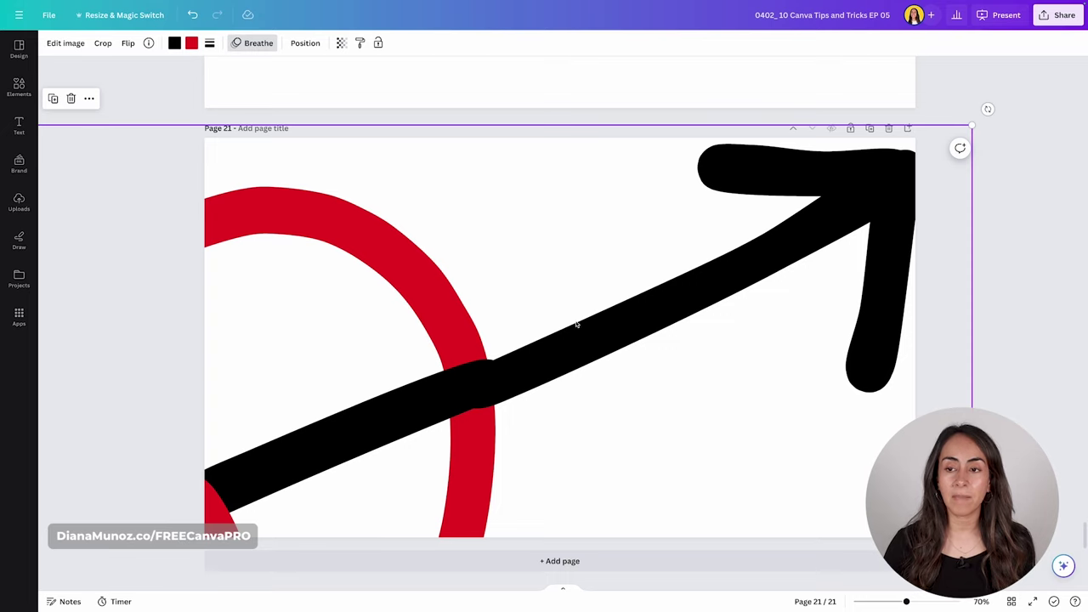
mouse_move(755, 340)
mouse_down()
mouse_move(481, 505)
mouse_move(740, 218)
mouse_move(996, 121)
mouse_move(656, 301)
mouse_up()
mouse_move(558, 347)
mouse_down()
mouse_move(633, 299)
mouse_move(638, 307)
mouse_up()
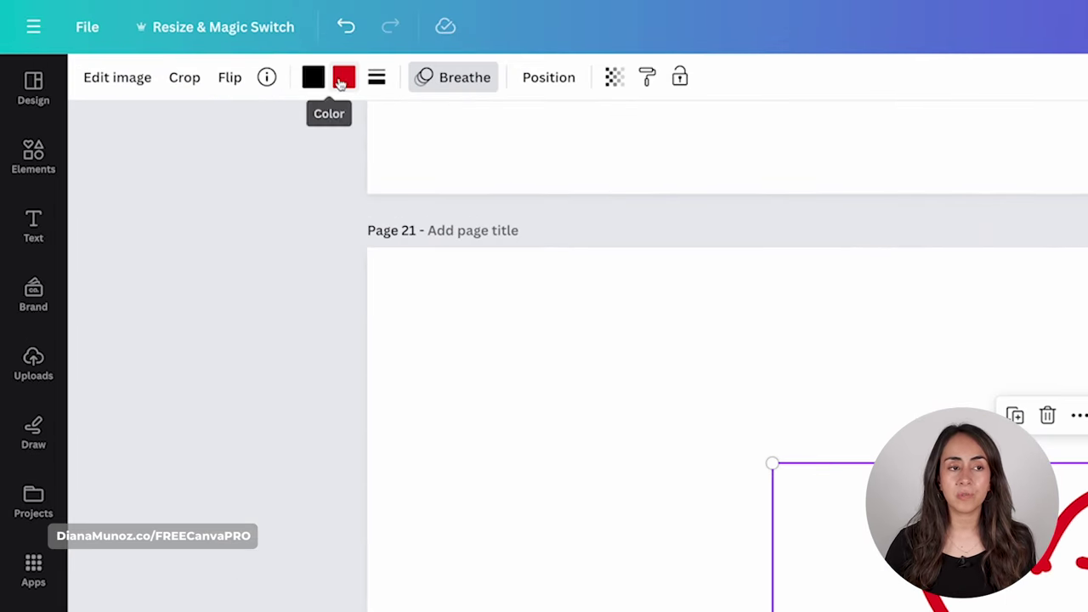
Recolour the drawing's heart with the strongest tone of Pink Shades and its arrow with the strongest tone of Blue Shades
click(344, 77)
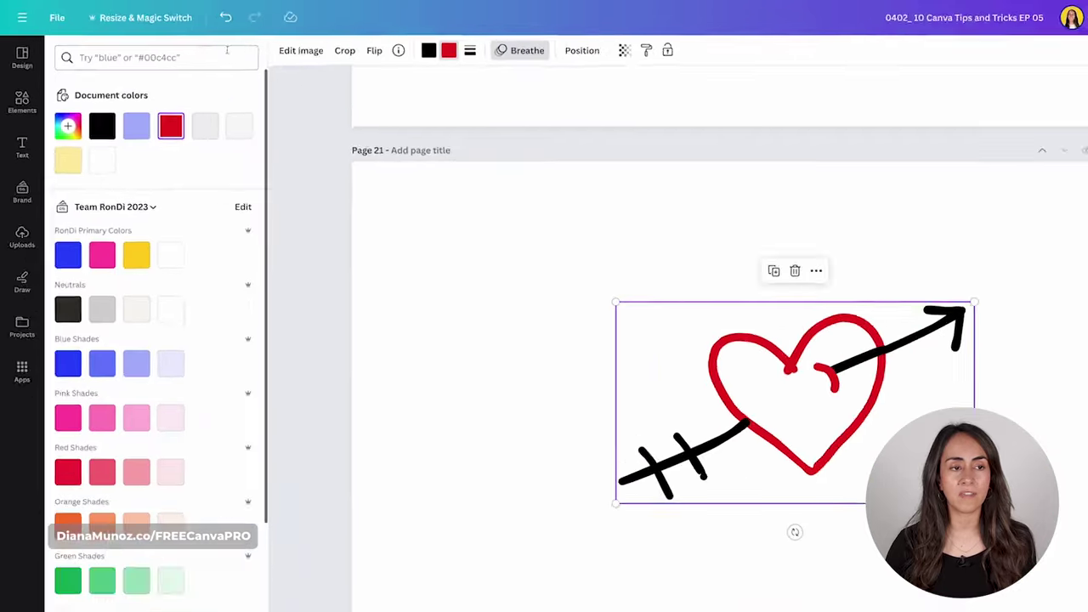
click(58, 356)
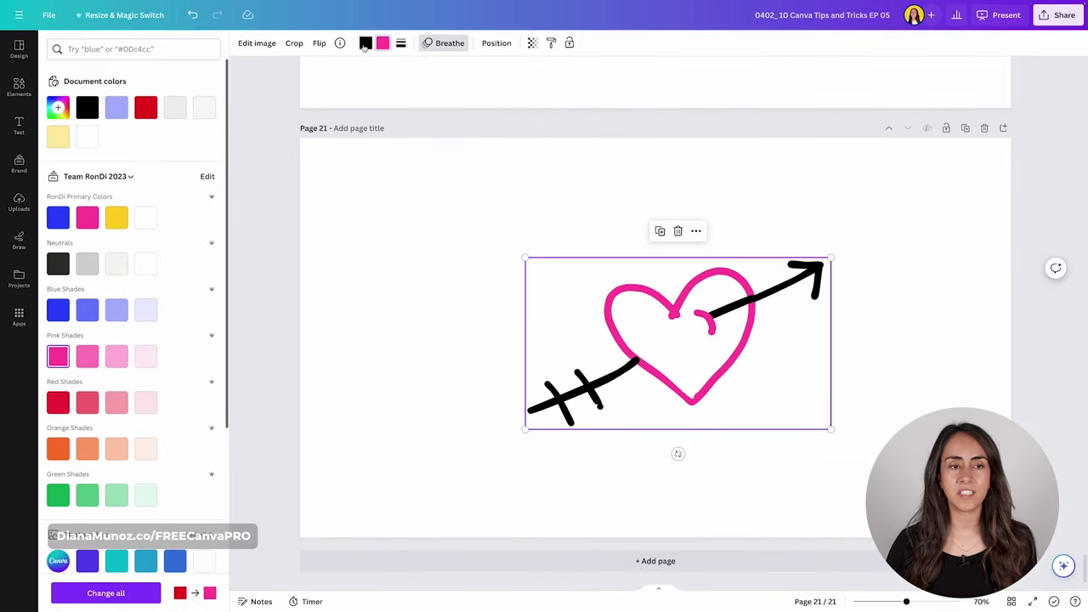
click(364, 43)
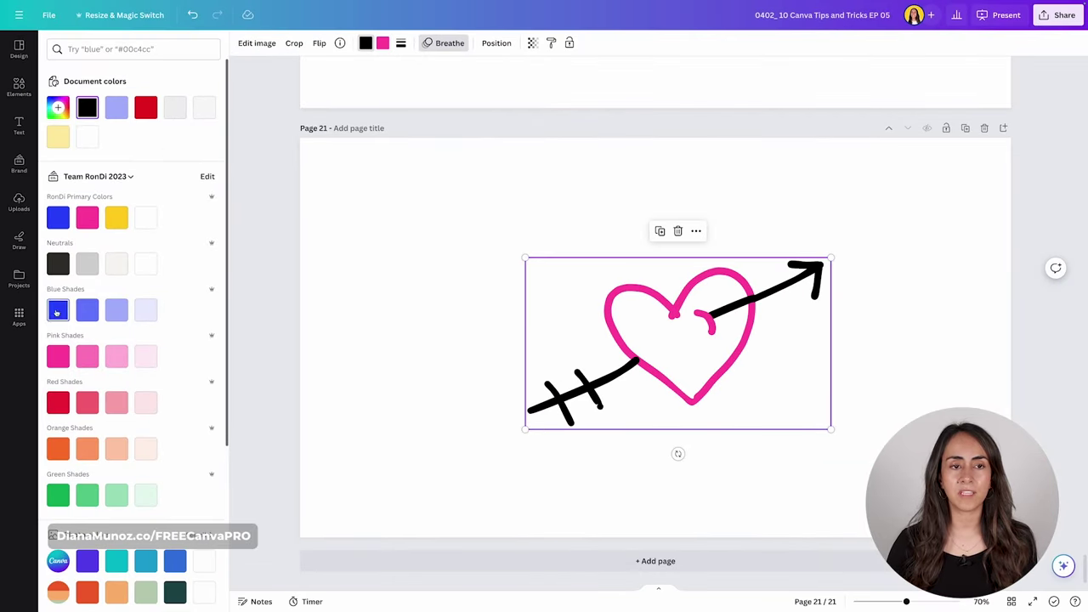
click(58, 309)
click(921, 201)
click(285, 297)
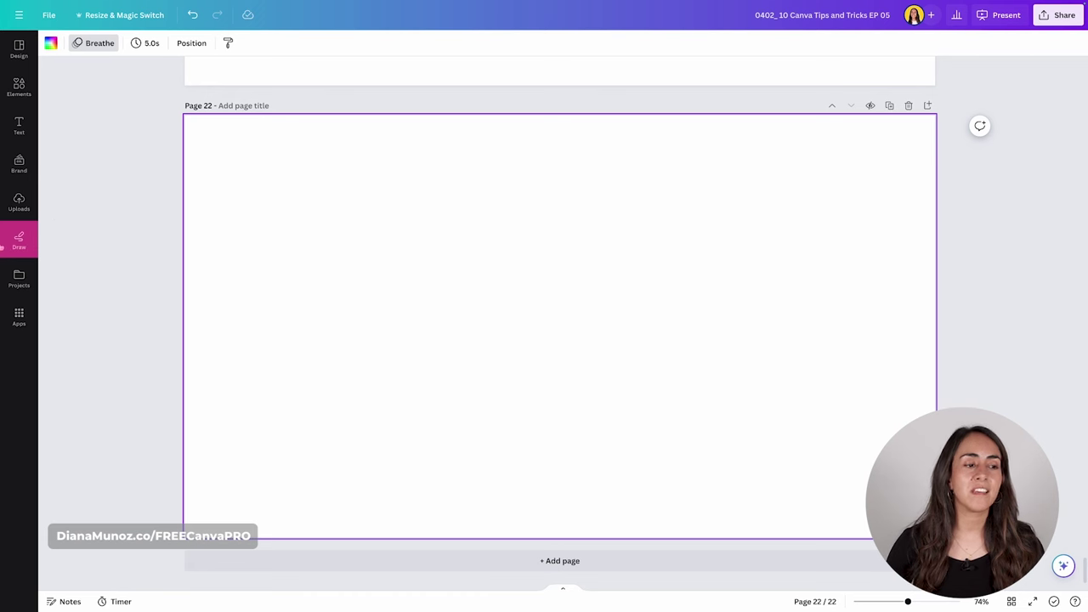
Draw a heart with an arrow passing through it on blank page 22 using the red marker
click(19, 240)
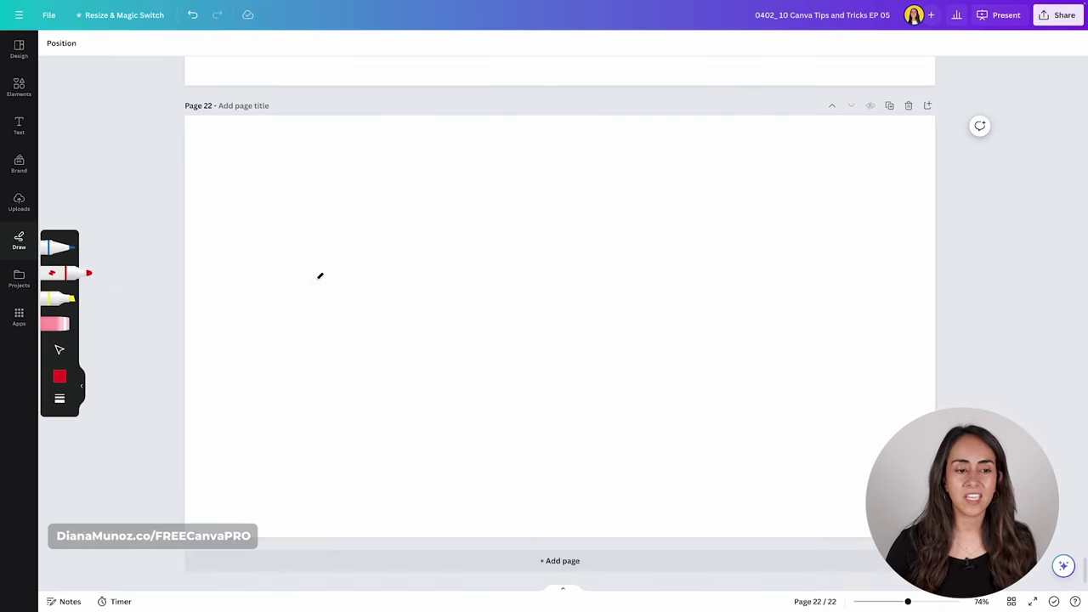
mouse_move(257, 329)
mouse_down()
mouse_move(280, 290)
mouse_move(319, 271)
mouse_move(351, 296)
mouse_move(353, 332)
mouse_move(325, 298)
mouse_move(362, 241)
mouse_up()
key(ctrl+z)
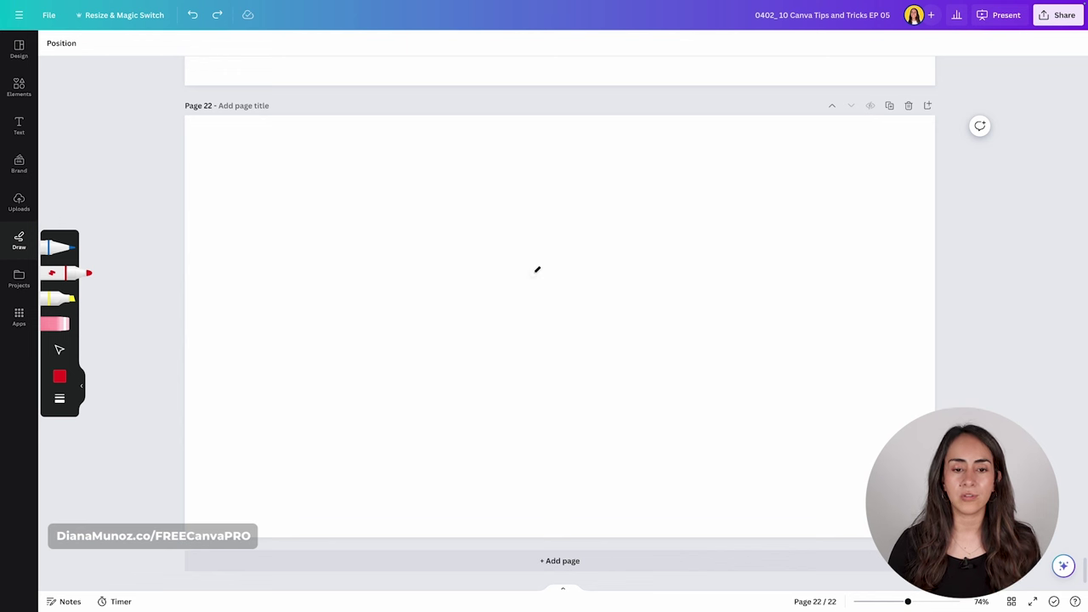
mouse_move(534, 273)
mouse_down()
mouse_move(507, 255)
mouse_move(479, 256)
mouse_move(465, 280)
mouse_move(476, 313)
mouse_move(539, 371)
mouse_move(591, 327)
mouse_move(604, 286)
mouse_move(591, 244)
mouse_move(564, 234)
mouse_move(534, 270)
mouse_up()
drag(396, 359, 488, 324)
drag(412, 340, 415, 358)
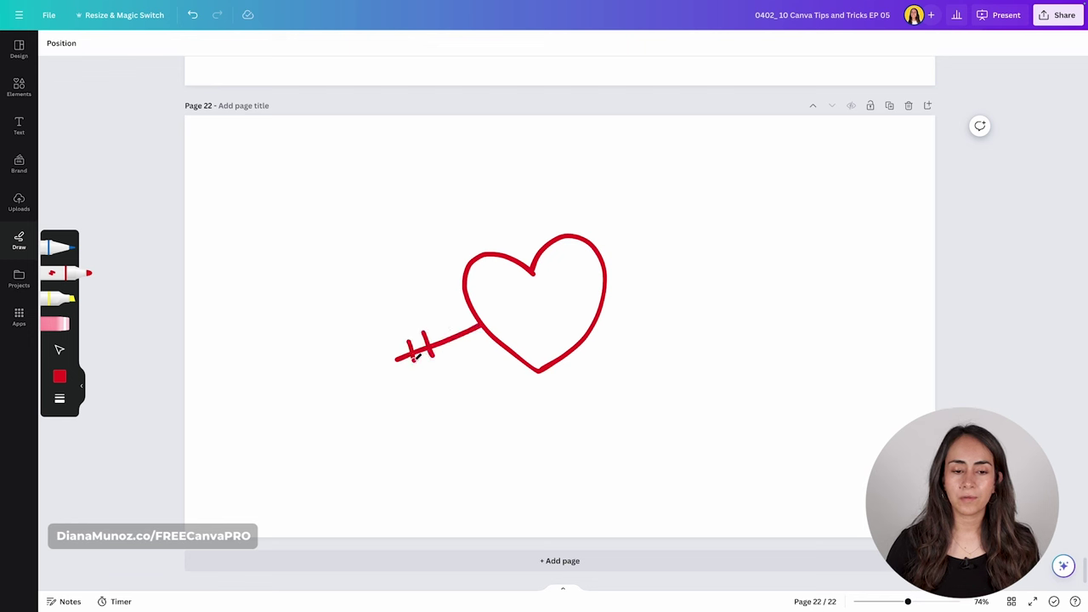
drag(553, 292, 650, 221)
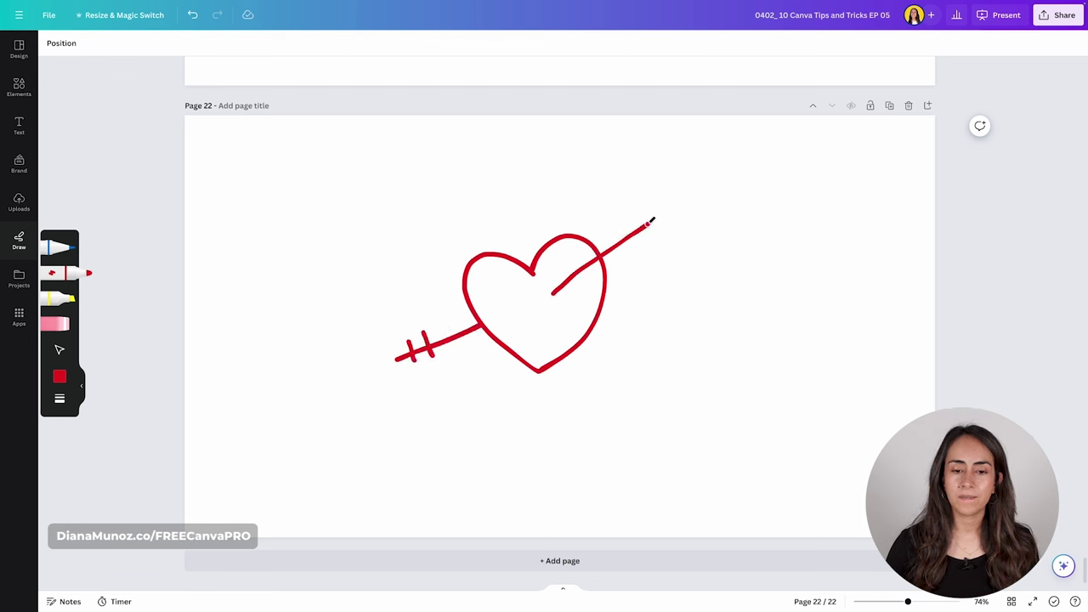